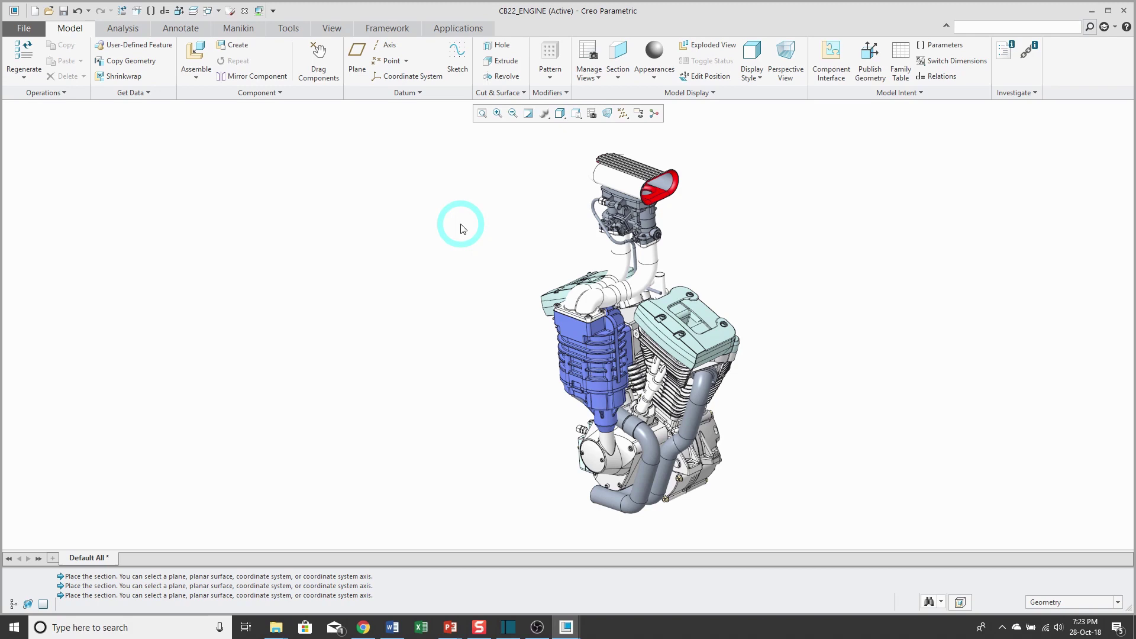
- Start a planar cross section of the engine, referenced to the flat front face of the blue blower housing
click(332, 28)
click(67, 29)
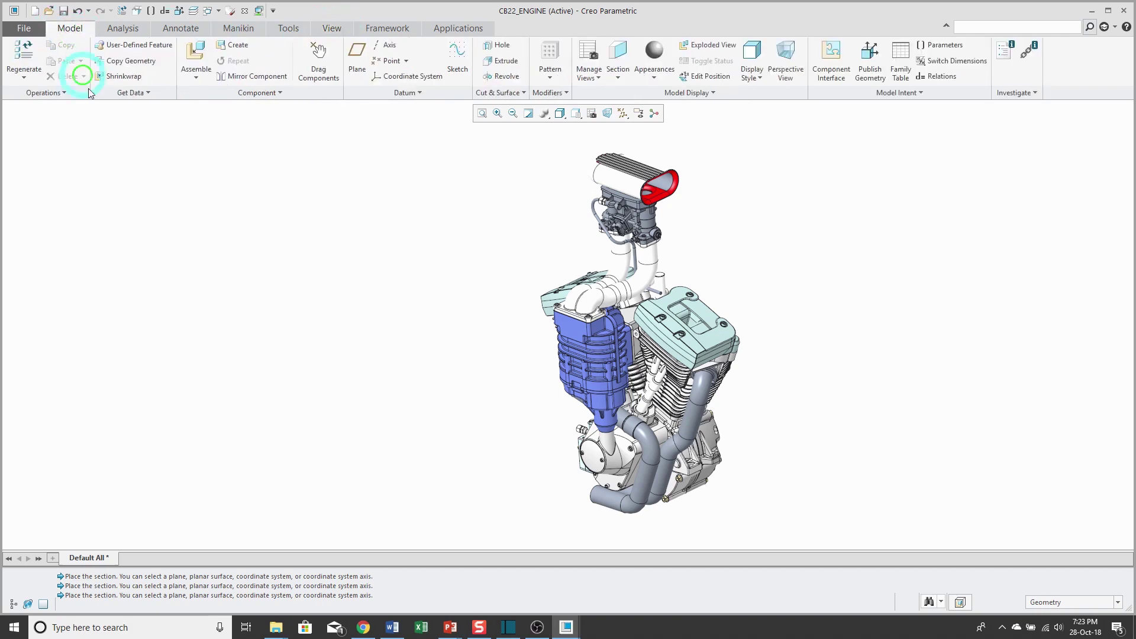
click(618, 75)
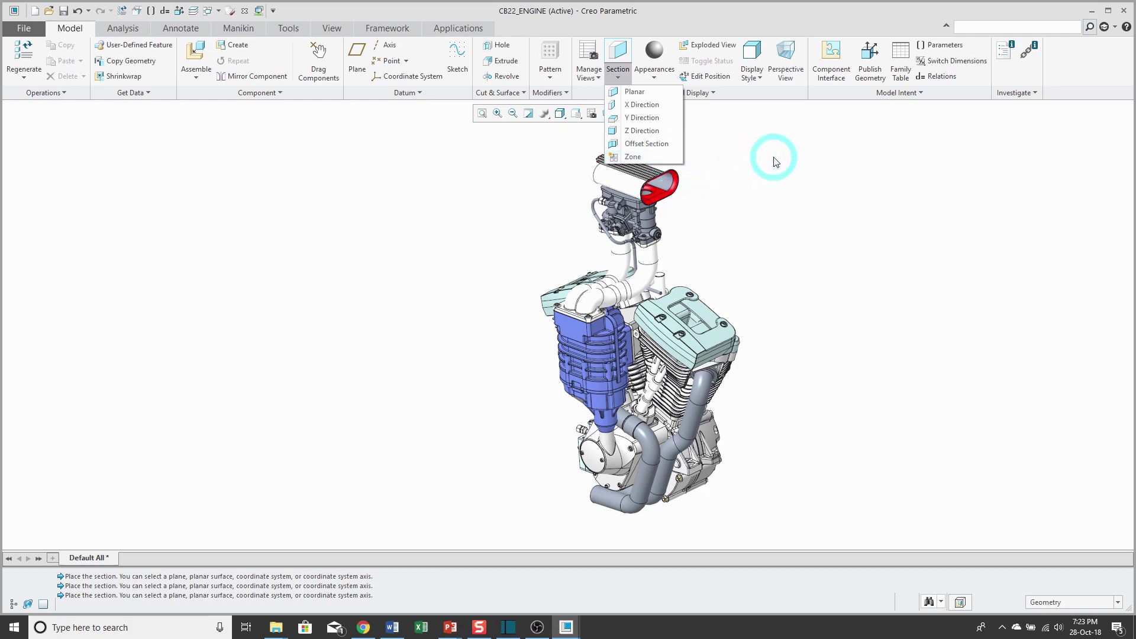
click(643, 96)
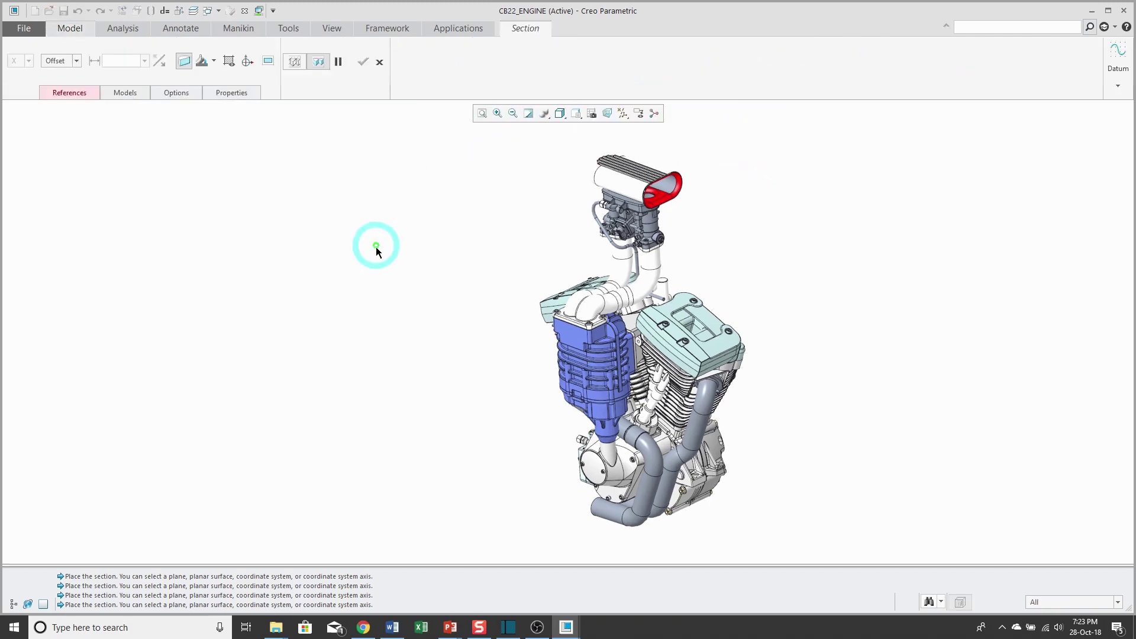
click(572, 333)
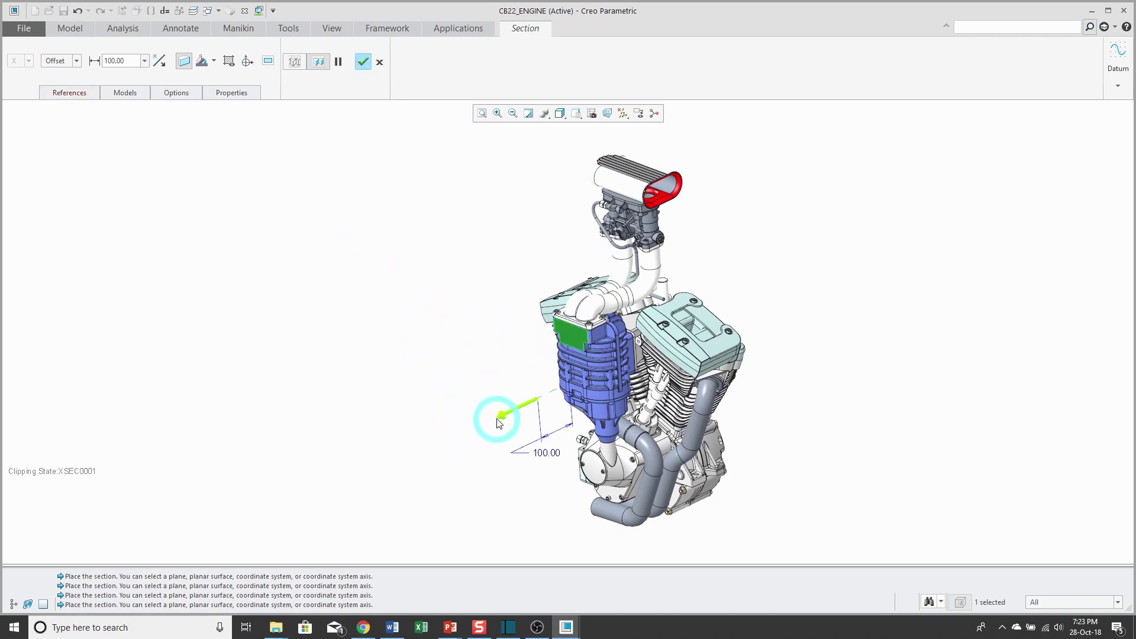
- Move the section plane into the blower housing and set its offset to 100
drag(497, 422, 579, 405)
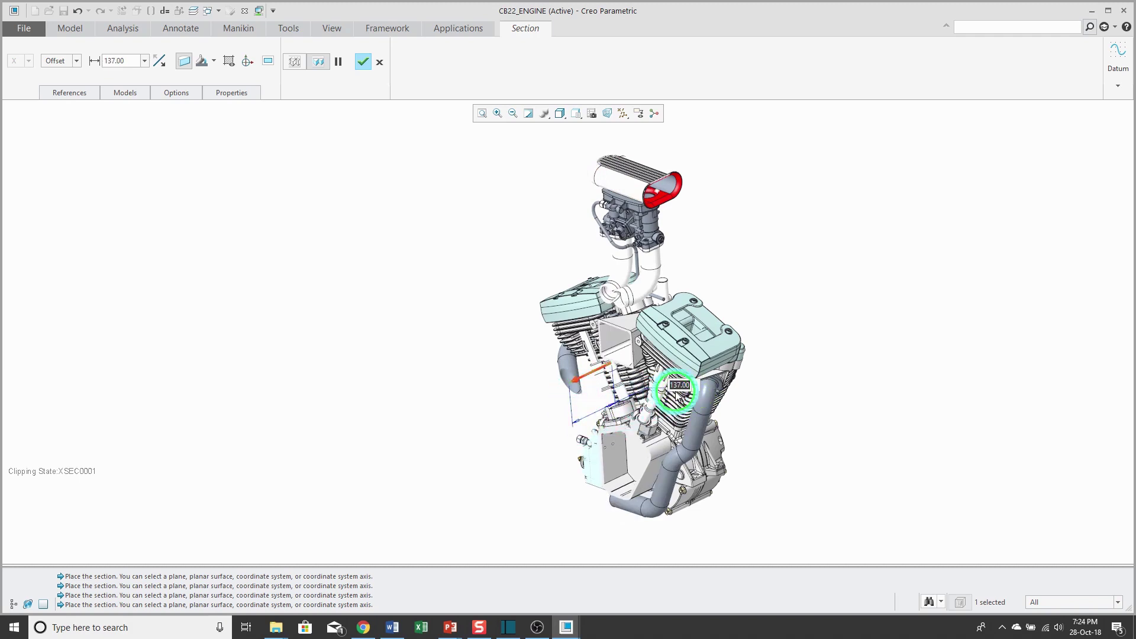
click(424, 315)
text(100)
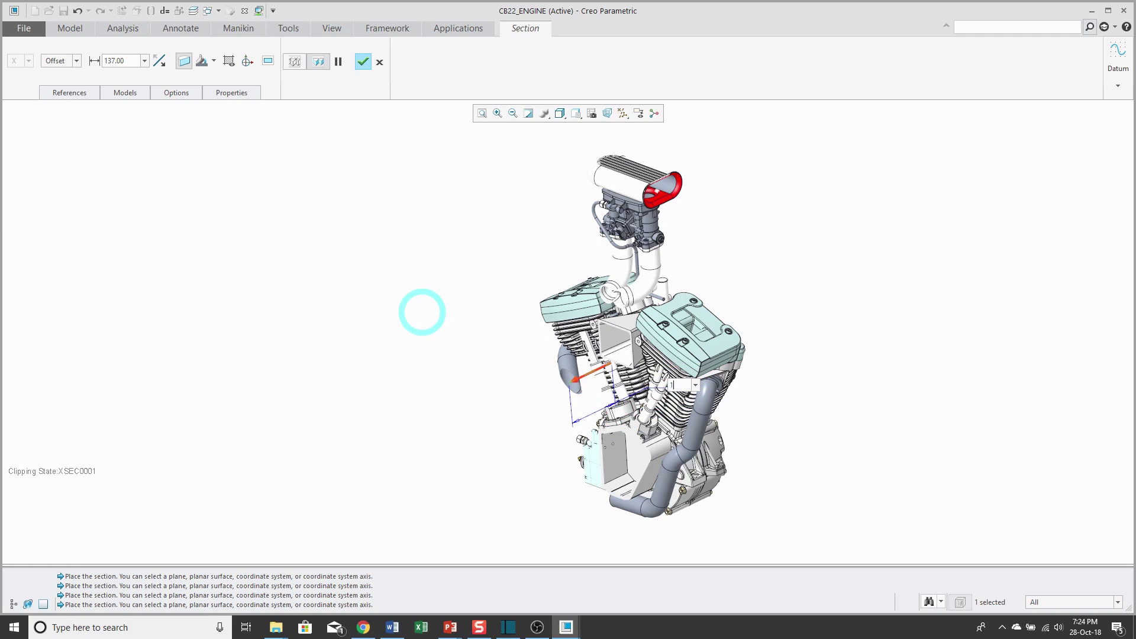
click(424, 315)
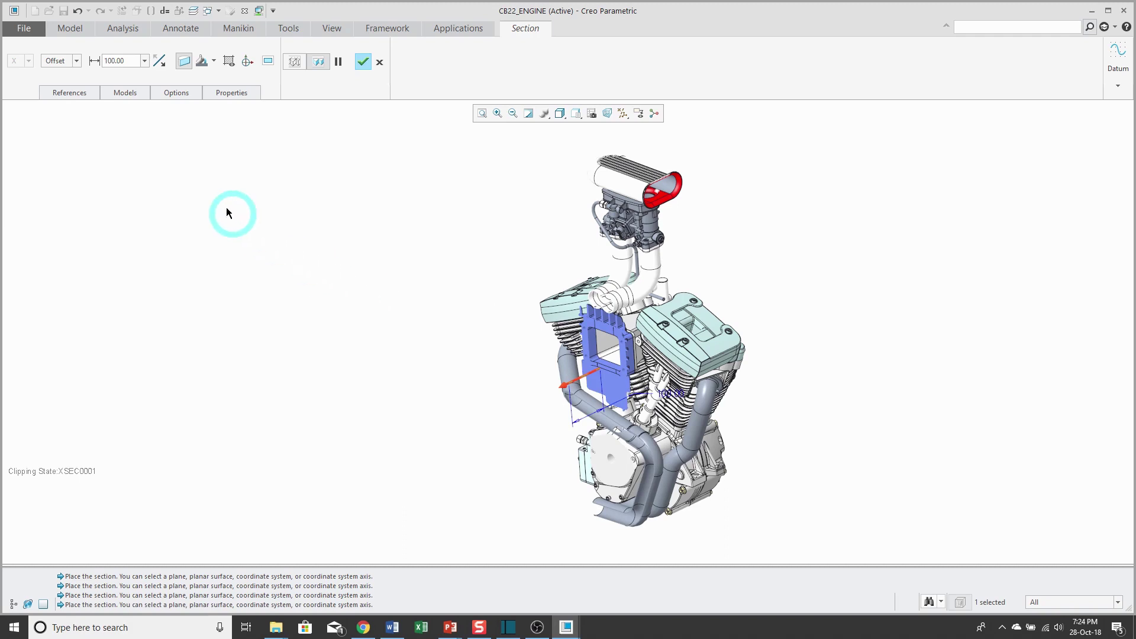
- Flip the section's clipping direction and flip it back, and switch the capping surface off and on again
click(161, 65)
click(161, 65)
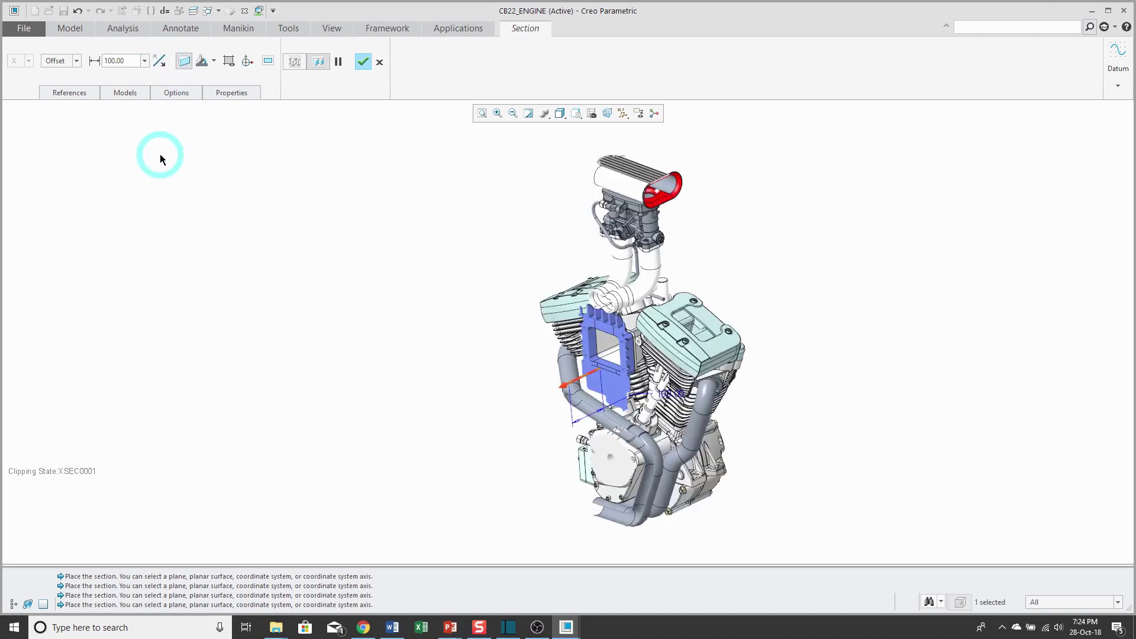
click(184, 63)
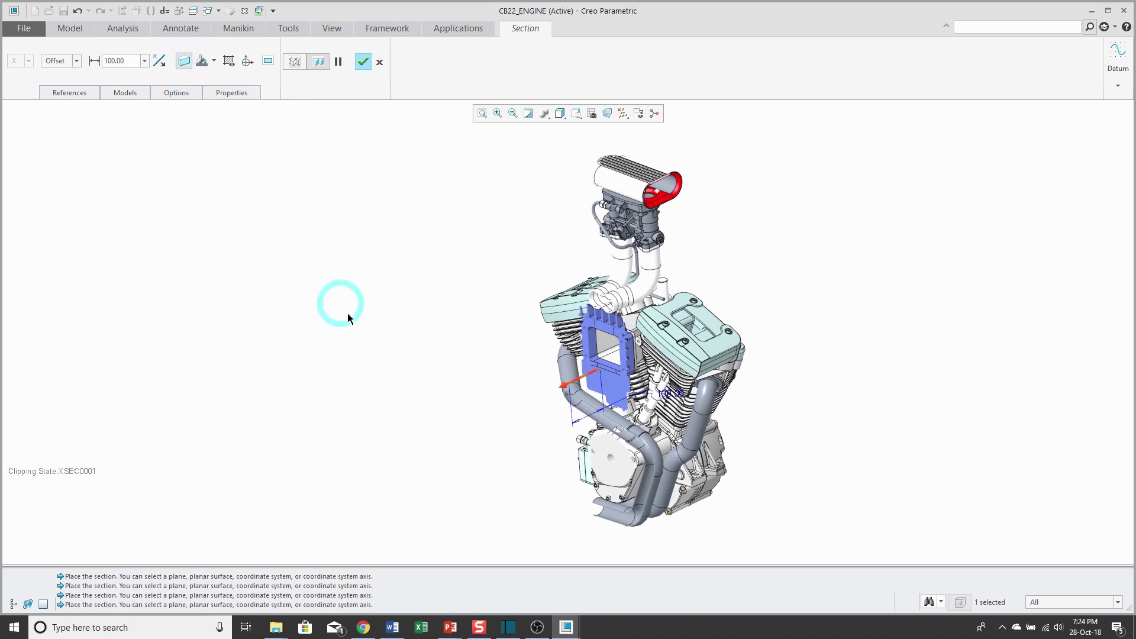
scroll(630, 379, up, 3)
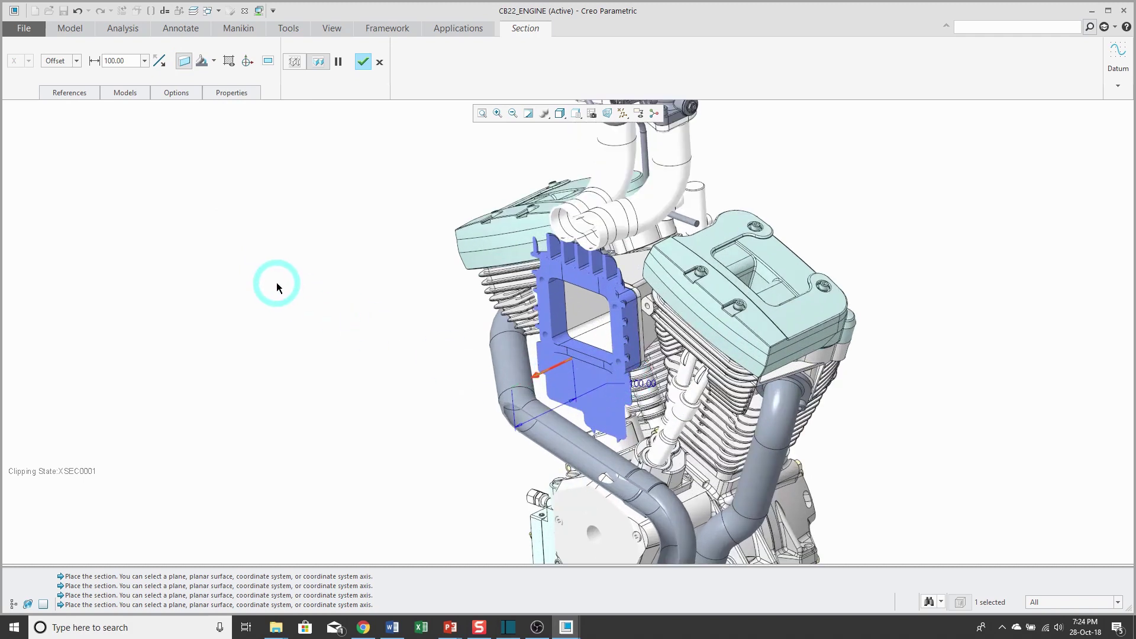
middle_drag(325, 292, 333, 289)
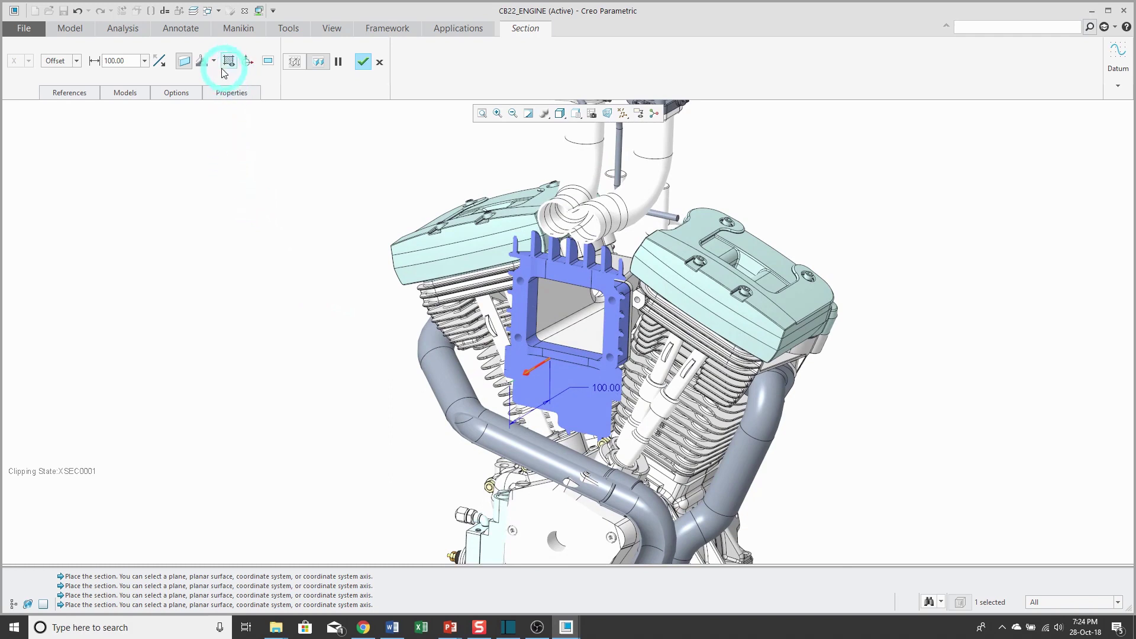
click(201, 63)
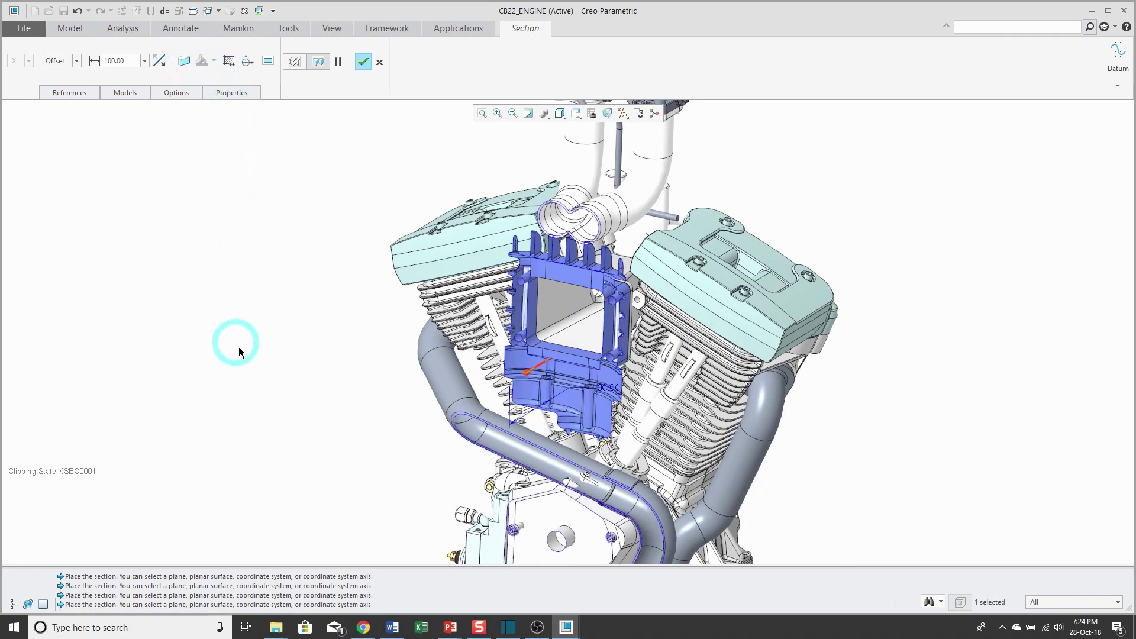
middle_drag(353, 396, 348, 402)
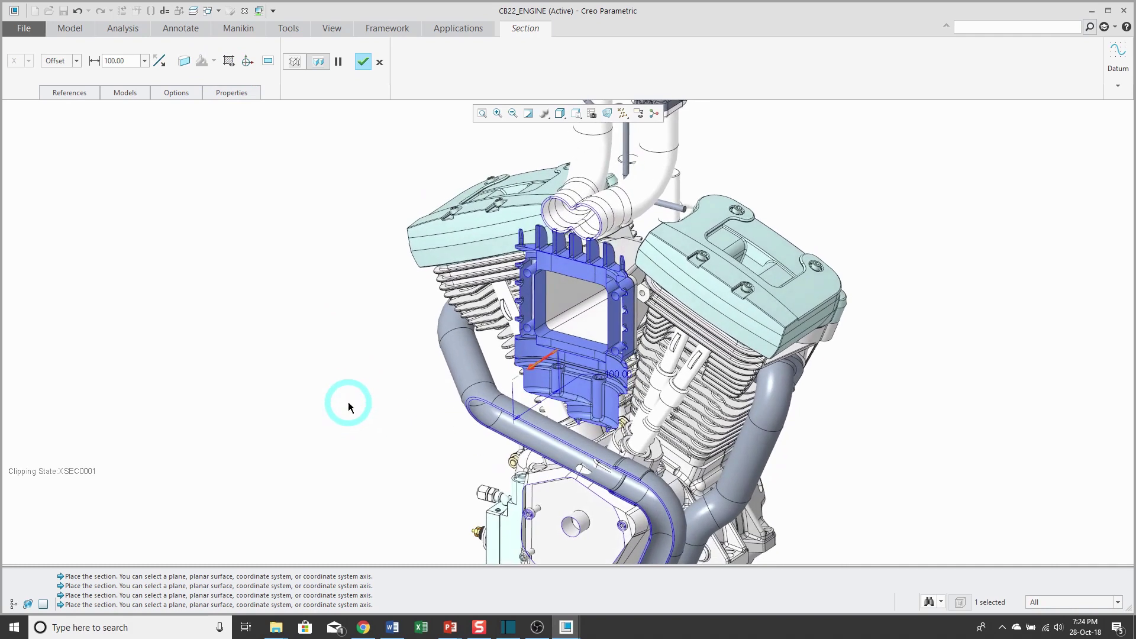
click(185, 63)
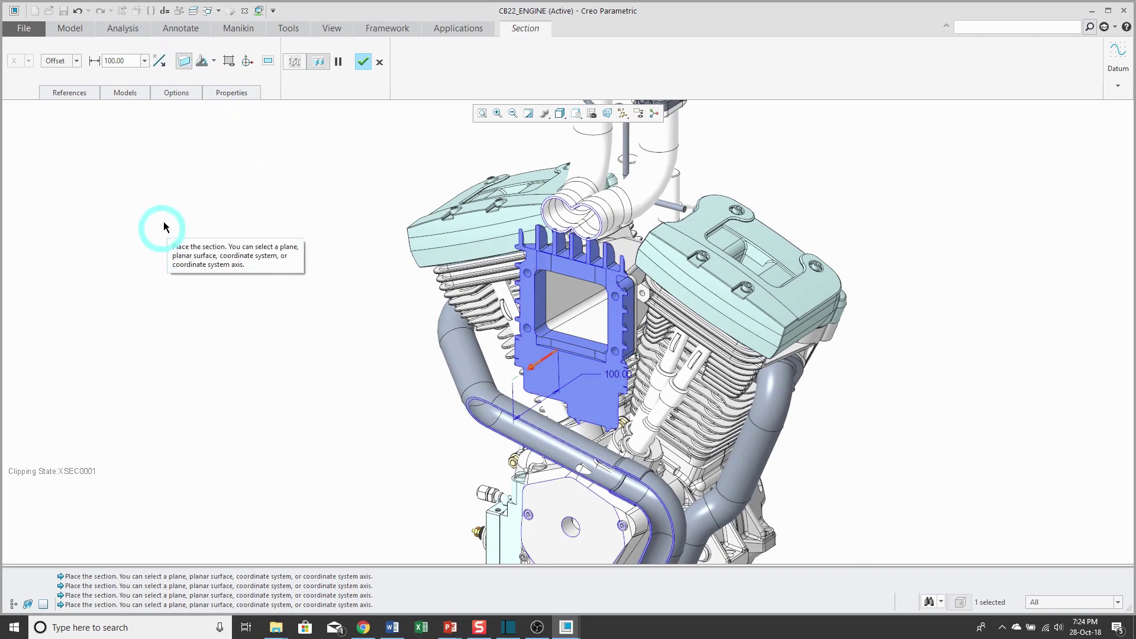
- Try the default color and yellow on the section's capping surface, and return it to the model color
click(213, 61)
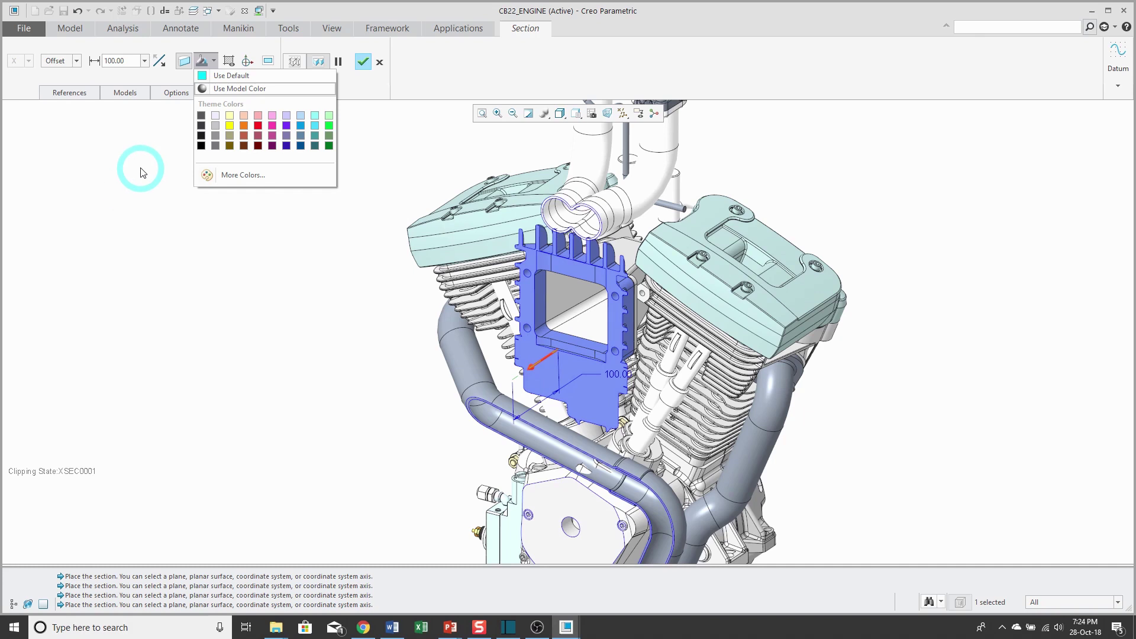
click(234, 76)
middle_drag(273, 304, 347, 264)
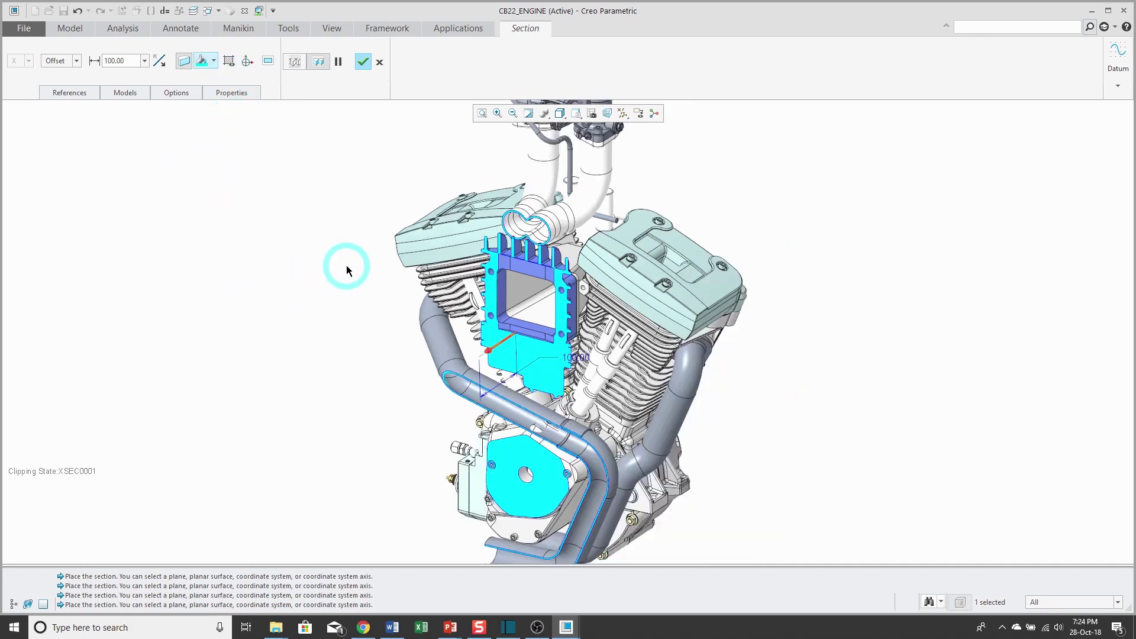
click(214, 60)
click(229, 126)
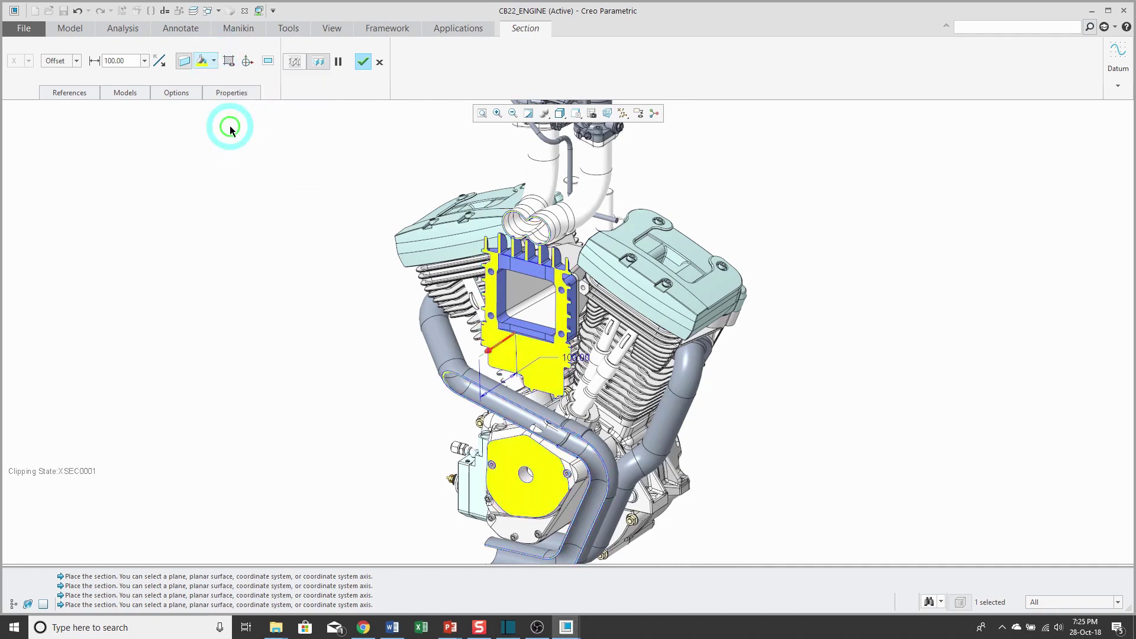
click(214, 61)
click(225, 84)
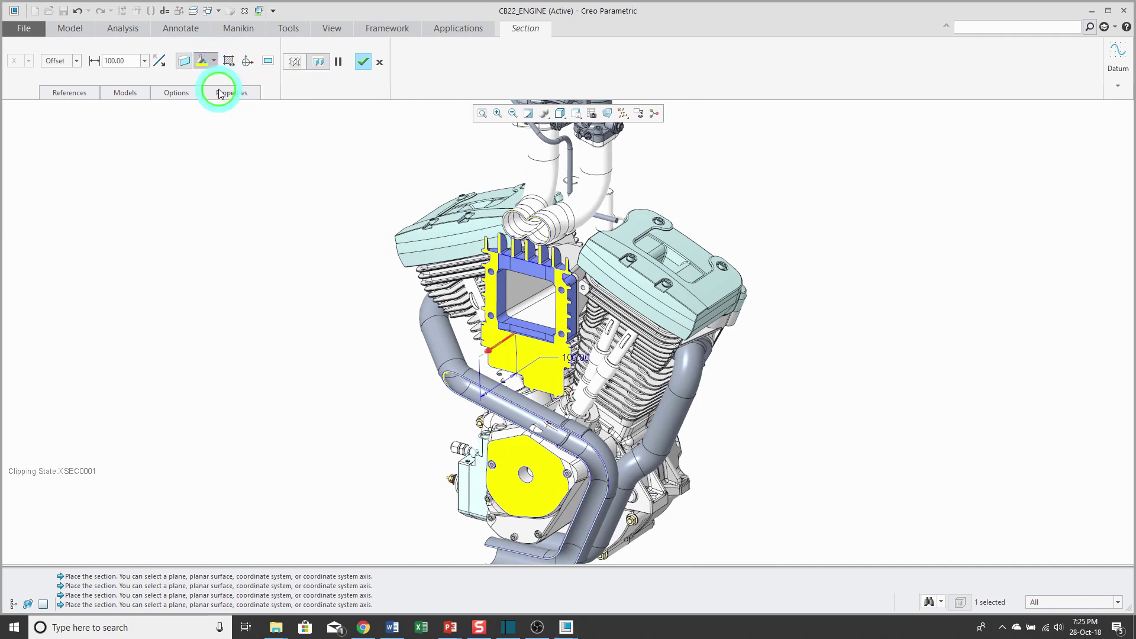
- Show hatching on the cut surfaces and move the section plane through the cylinders to an offset of about 175.4
click(229, 61)
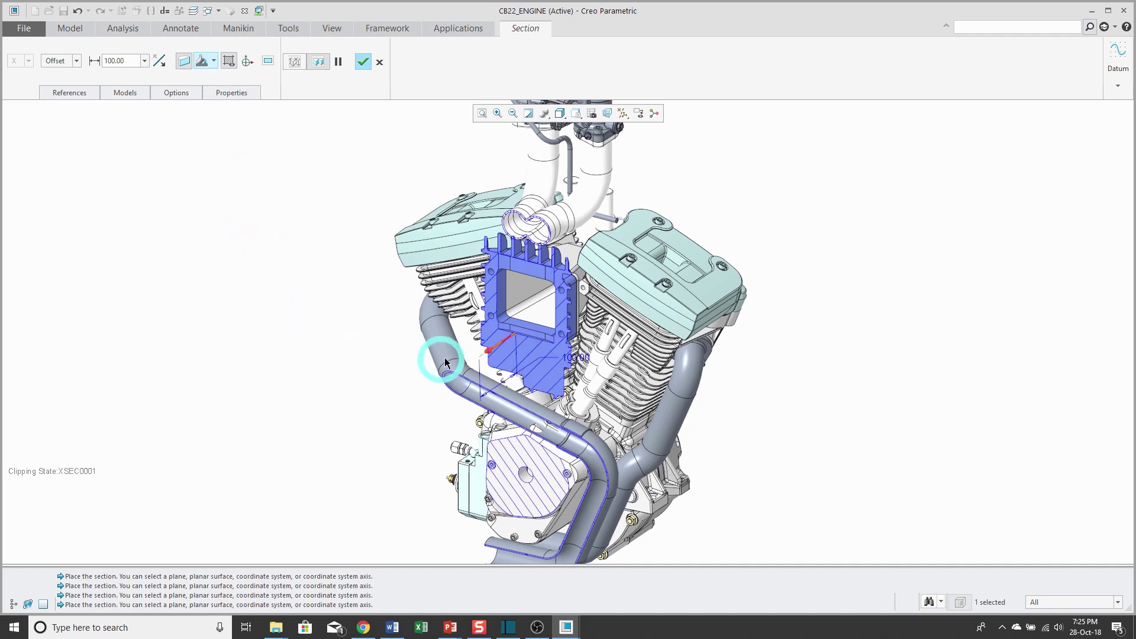
drag(498, 350, 508, 326)
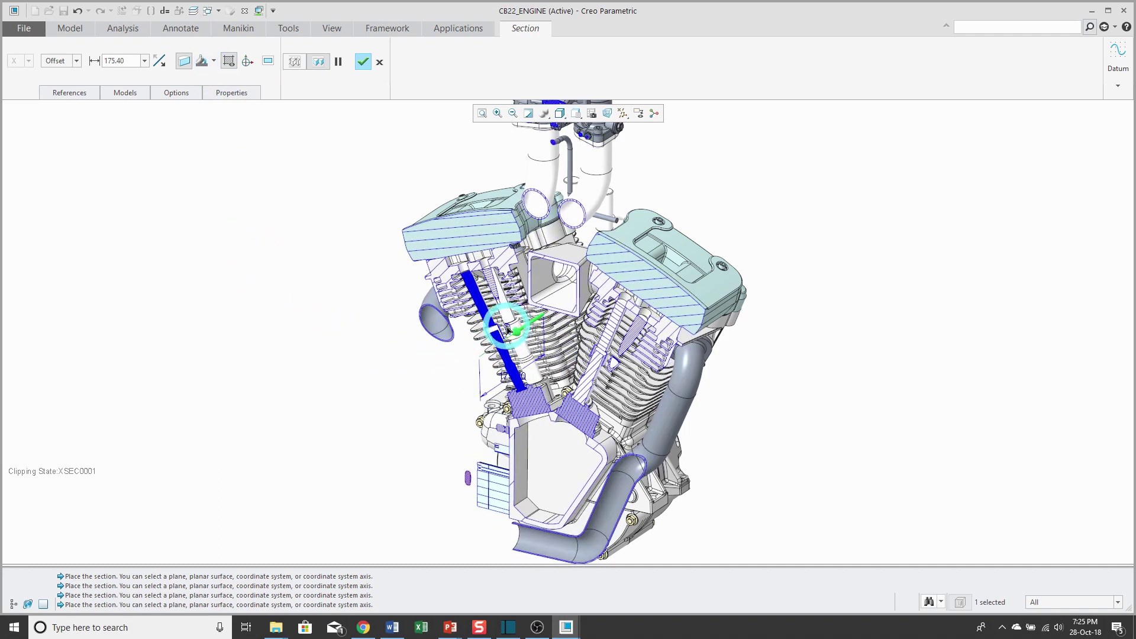
click(218, 309)
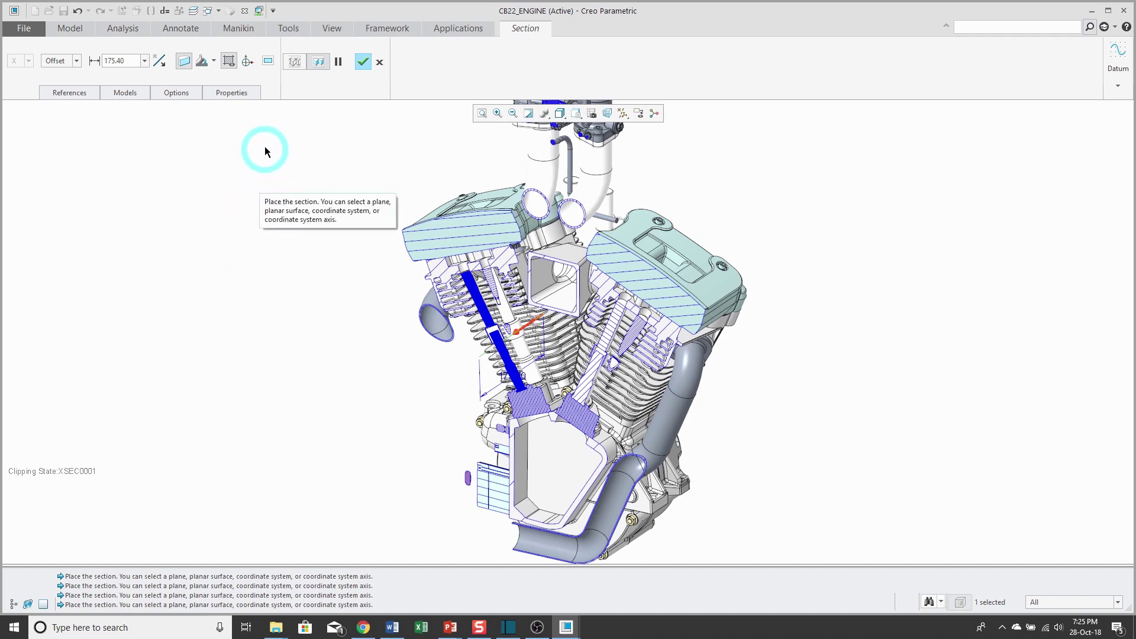
- Try free positioning of the section plane by tilting it with the 3D dragger, and return to the offset placement
click(254, 66)
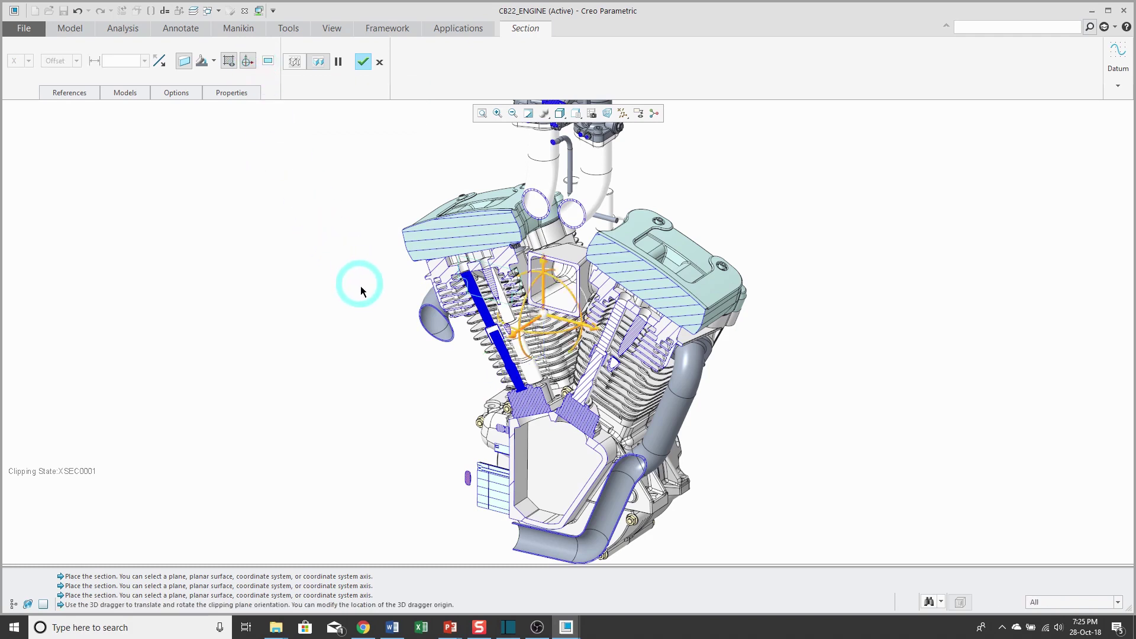
drag(346, 289, 346, 301)
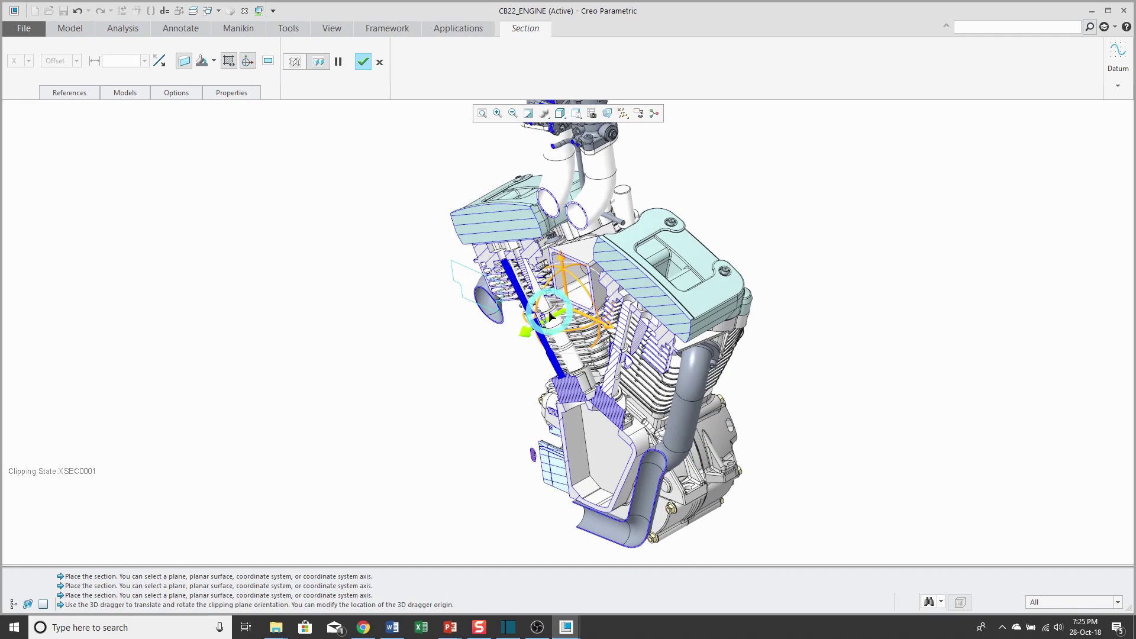
mouse_move(550, 317)
mouse_down()
mouse_move(543, 302)
mouse_move(557, 285)
mouse_move(533, 318)
mouse_up()
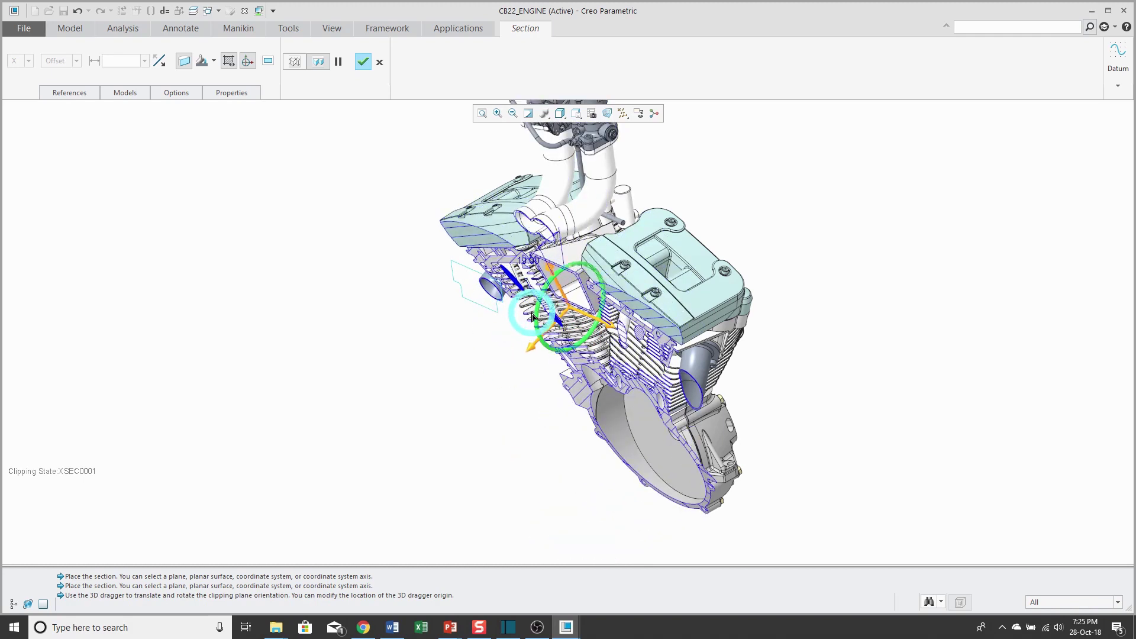
click(248, 61)
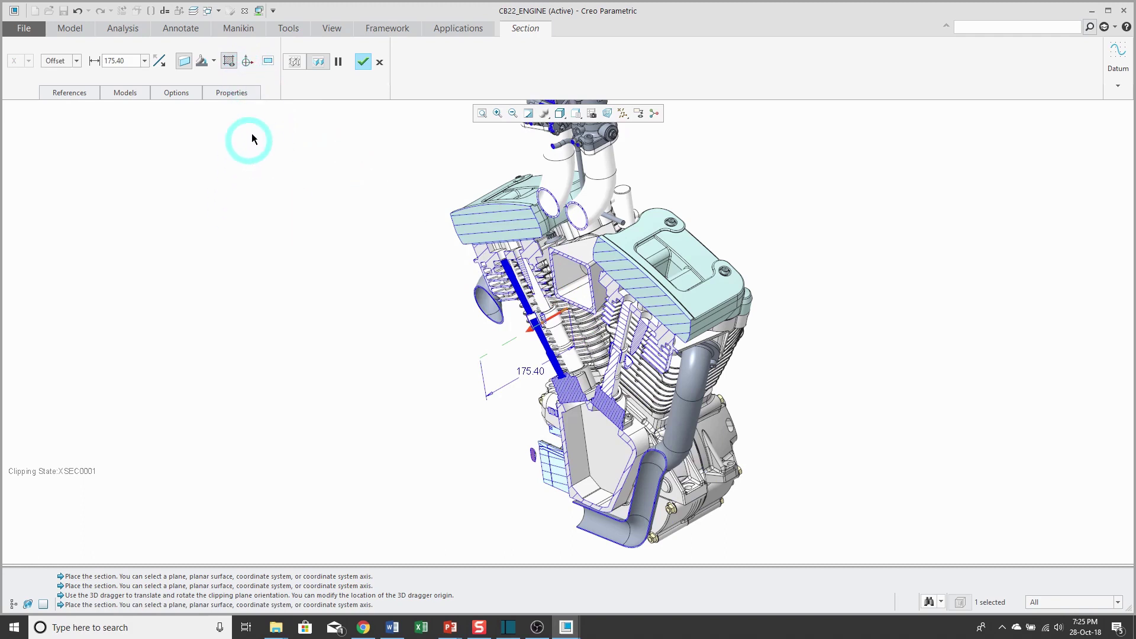
- Show the section in a separate 2D view and rotate that view until the engine stands upright
click(269, 61)
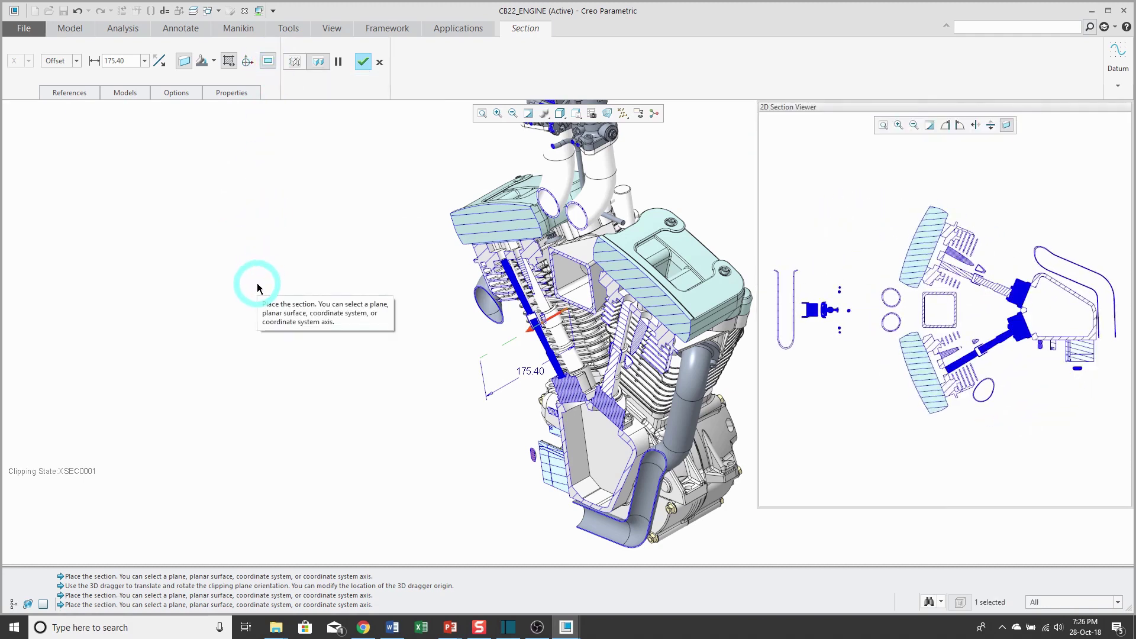
scroll(467, 407, down, 3)
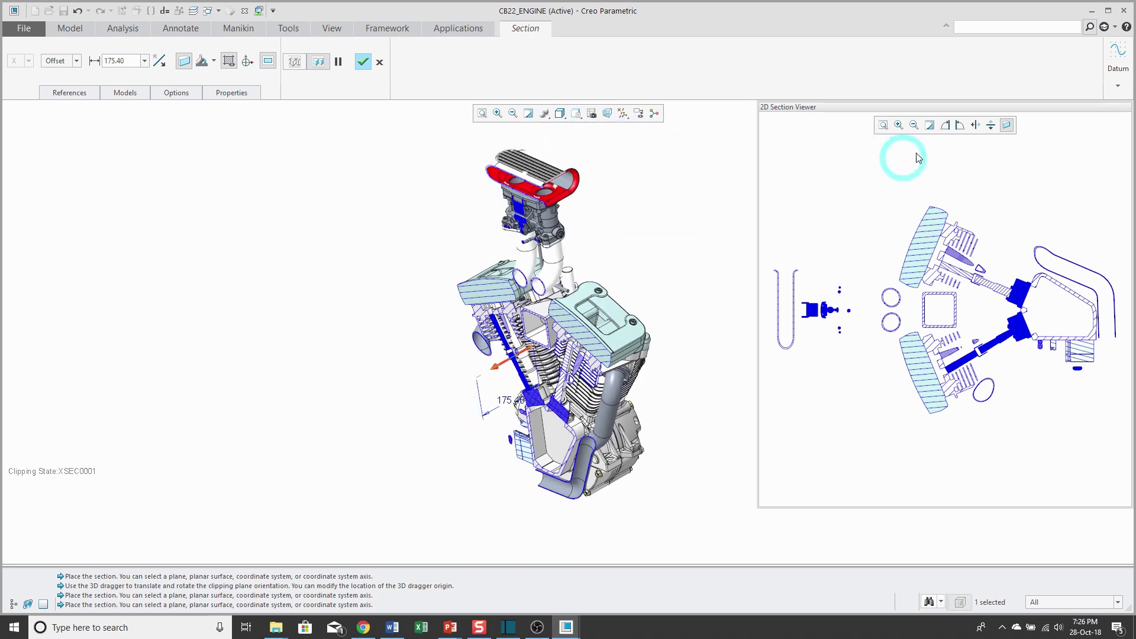
click(959, 127)
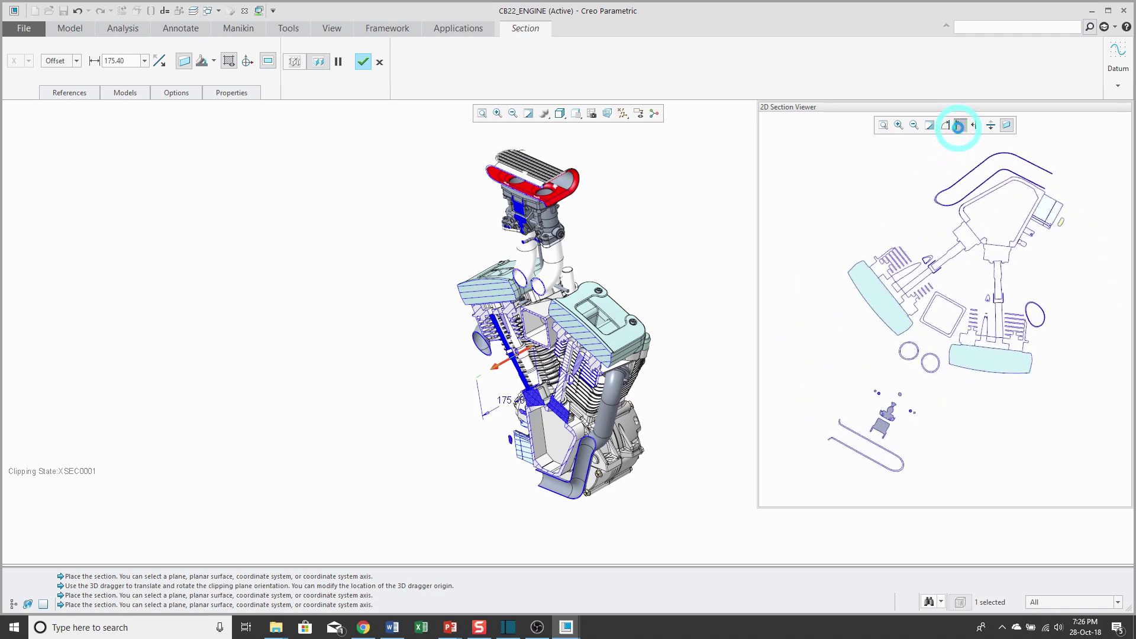
click(946, 126)
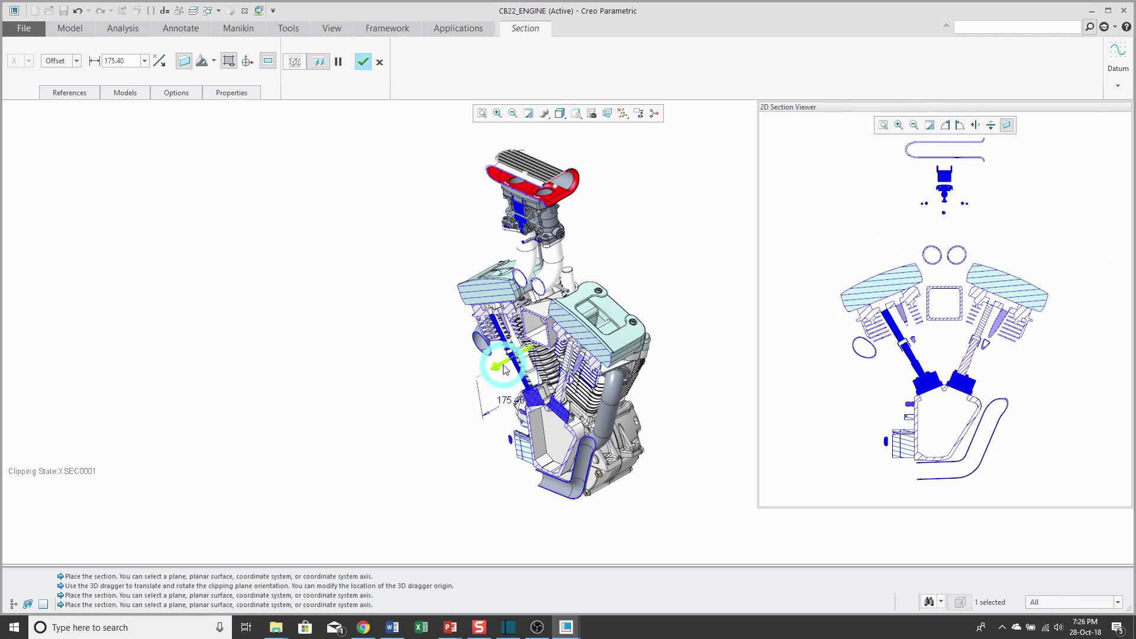
- Move the section plane back and forth through the engine, leaving it at an offset of about 194.7
drag(494, 359, 495, 371)
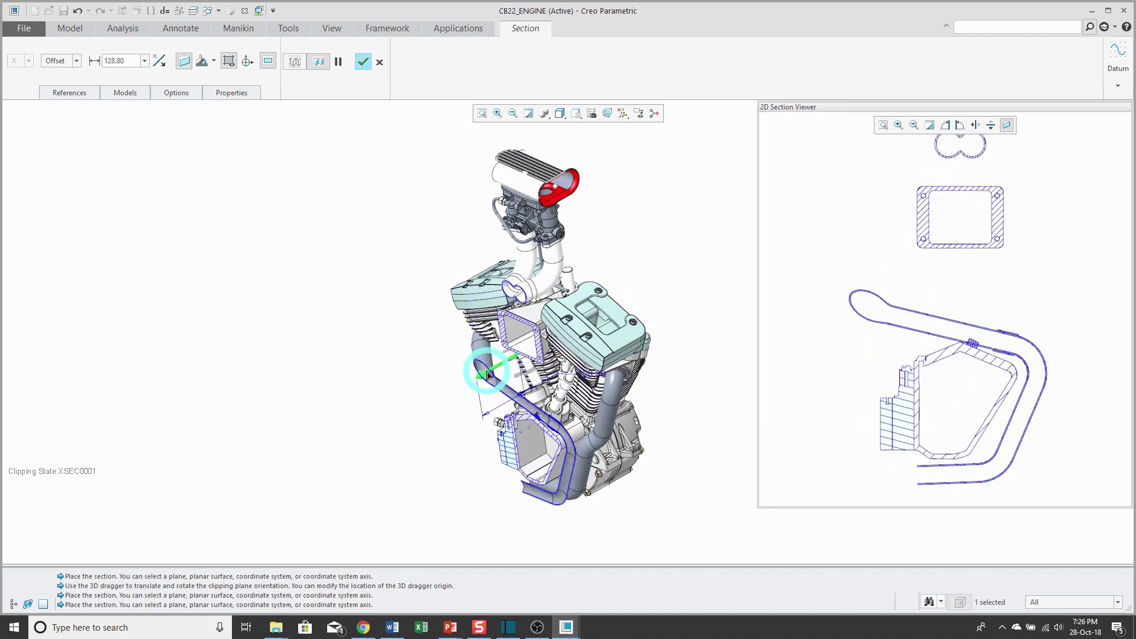
drag(487, 374, 501, 348)
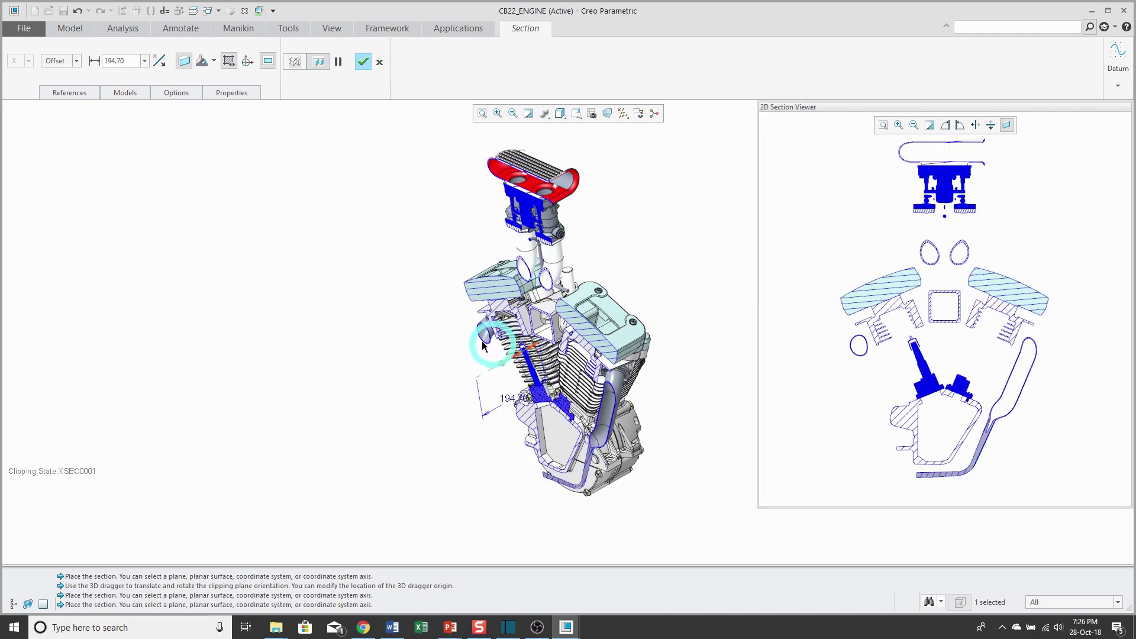
- Review the section reference and exclude the intake scoop CB22_SCOOP.PRT from the cross section
click(71, 99)
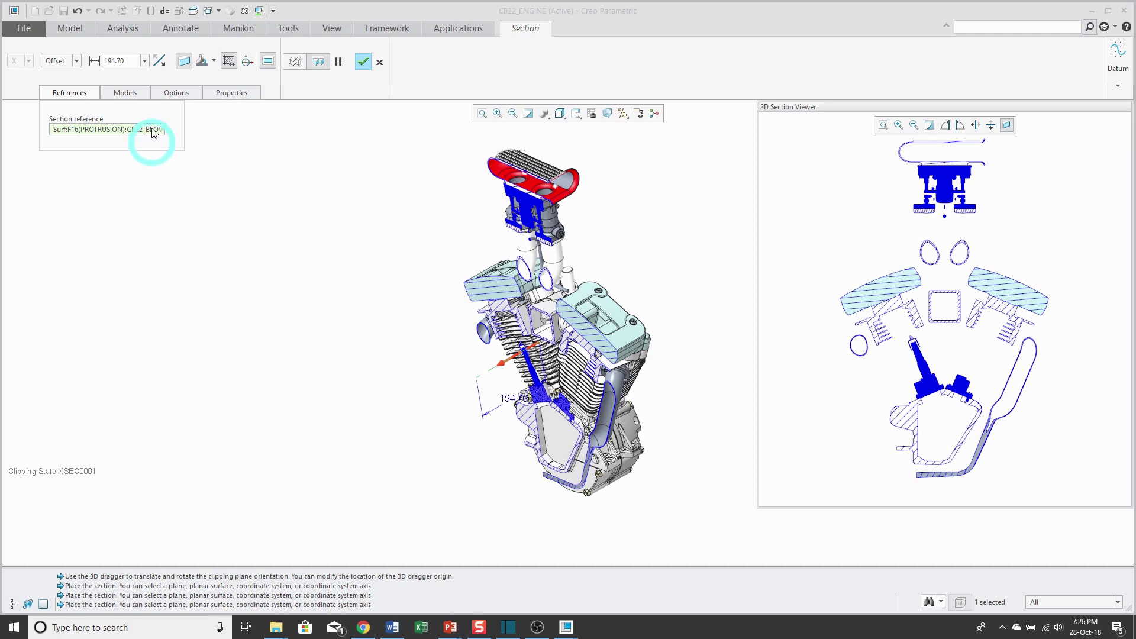
click(127, 94)
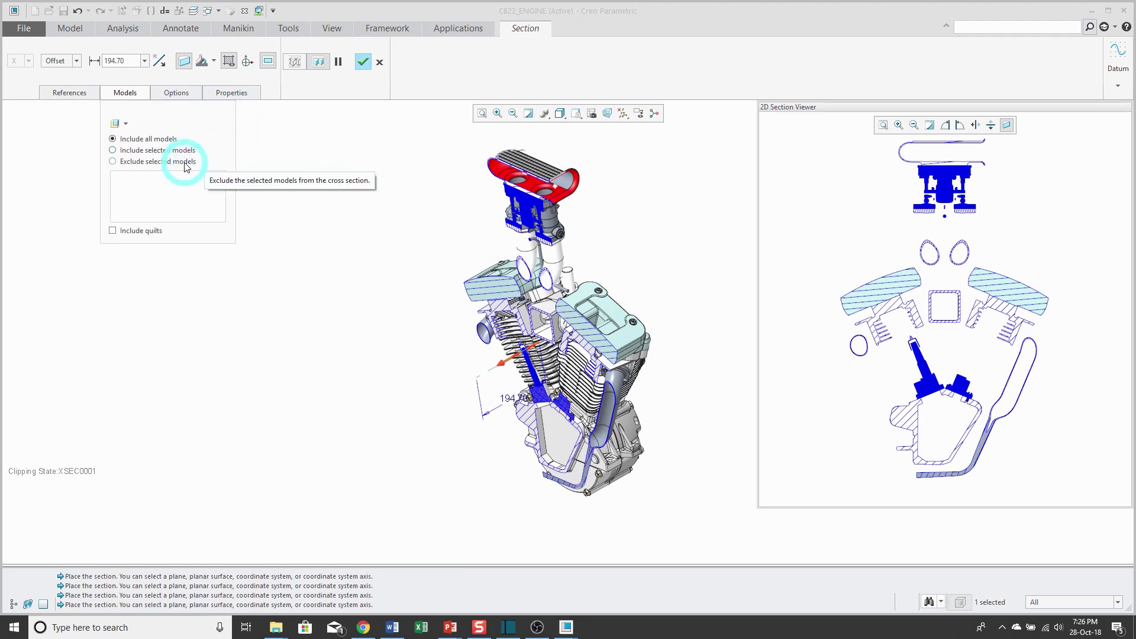
click(186, 165)
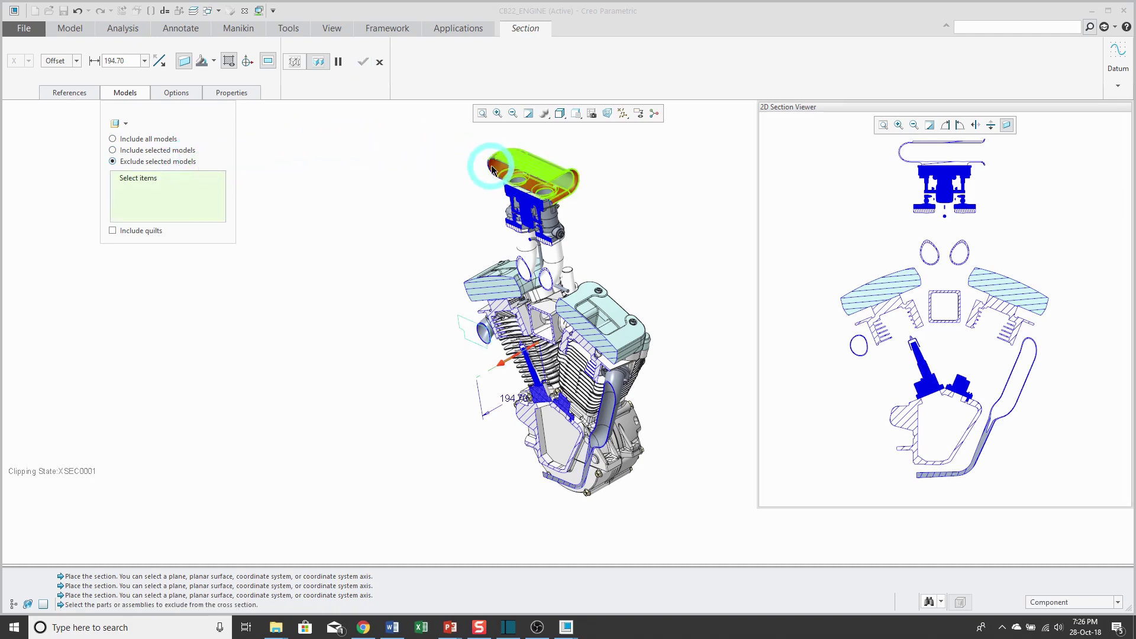
click(512, 171)
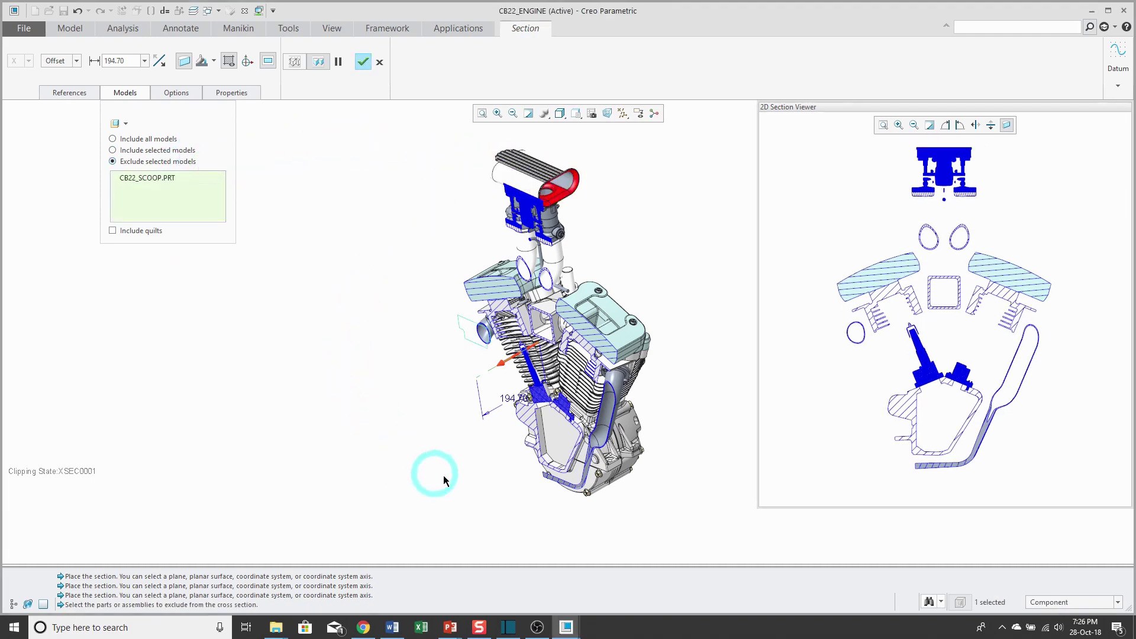
- Exclude CB22_CRANKCASE_RIGHT.PRT from the cross section as well, and turn on Show Interference, reviewing its color choices
click(557, 478)
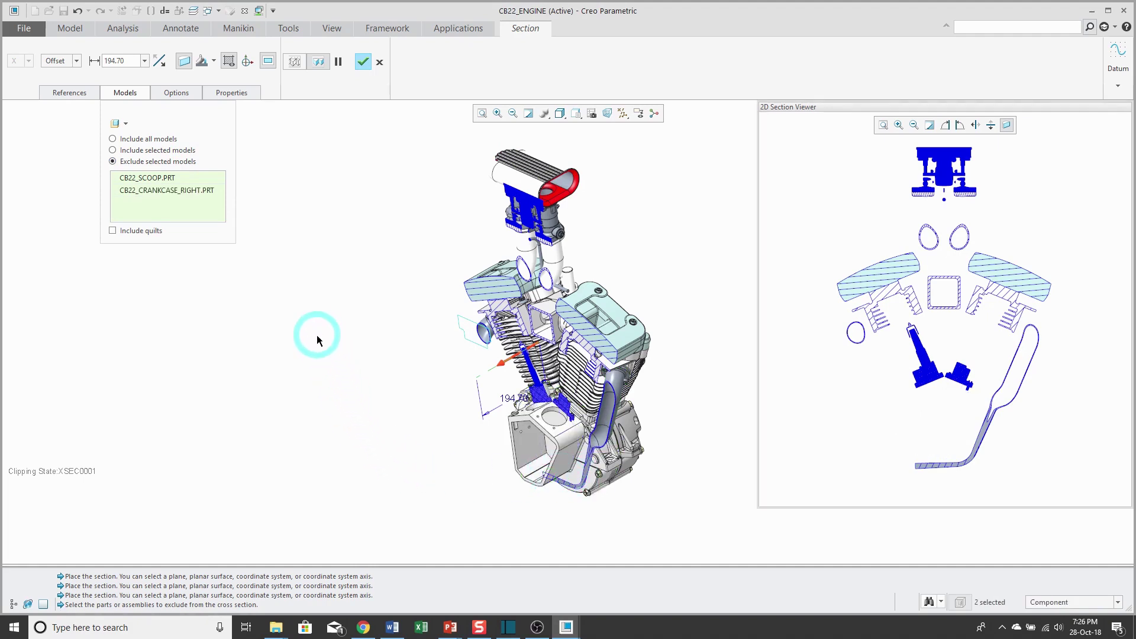
click(179, 93)
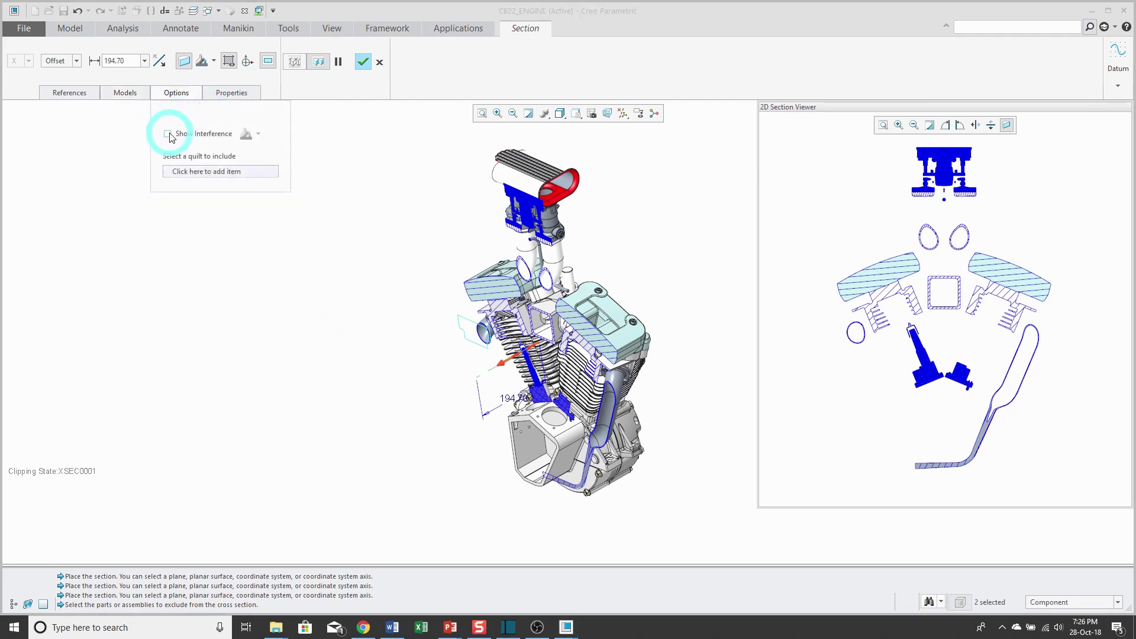
click(169, 133)
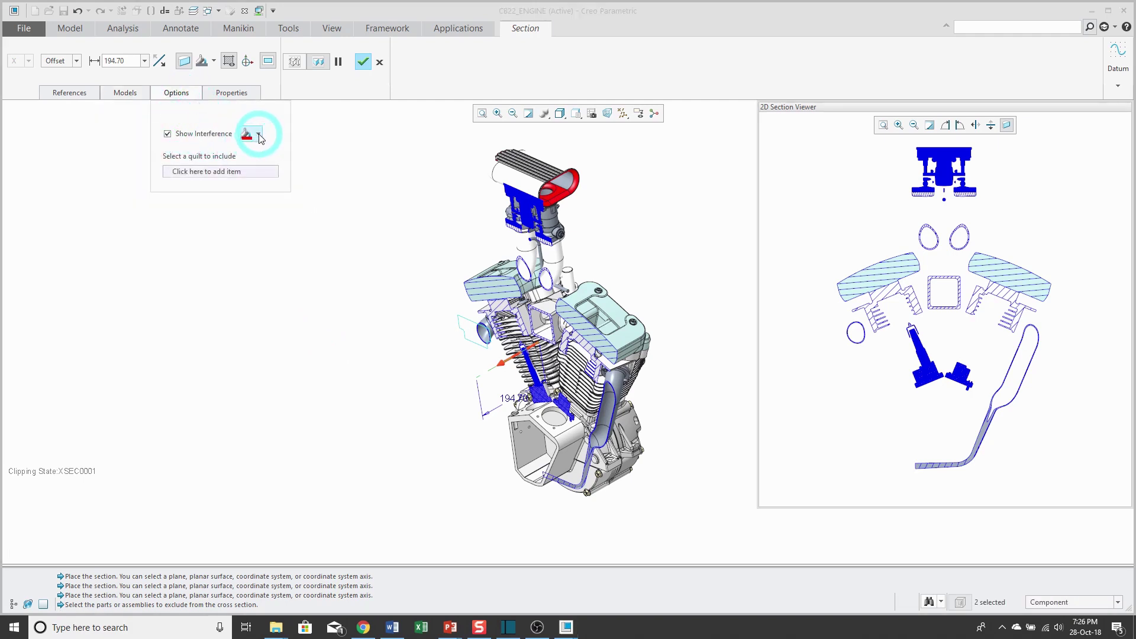
click(259, 136)
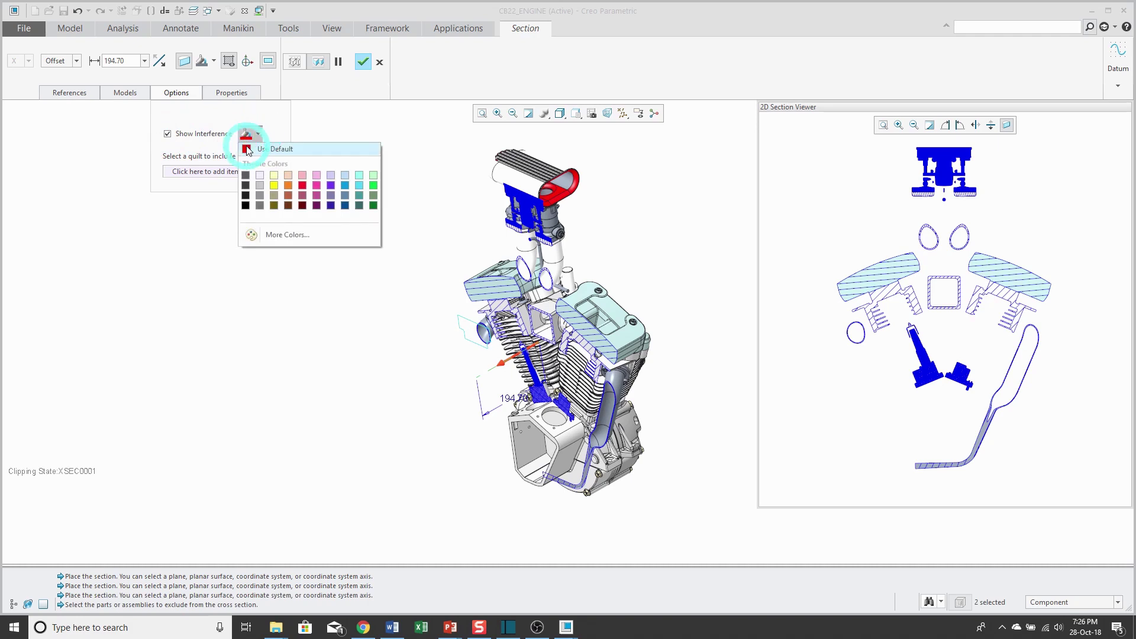
click(282, 120)
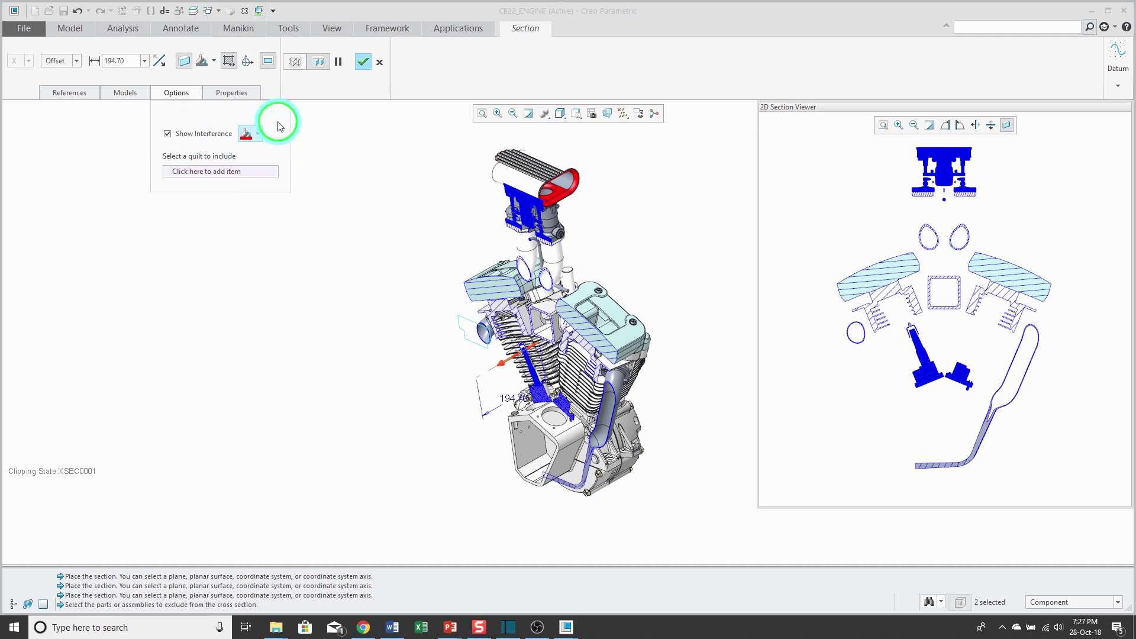
- Name the cross section A and complete it
click(231, 92)
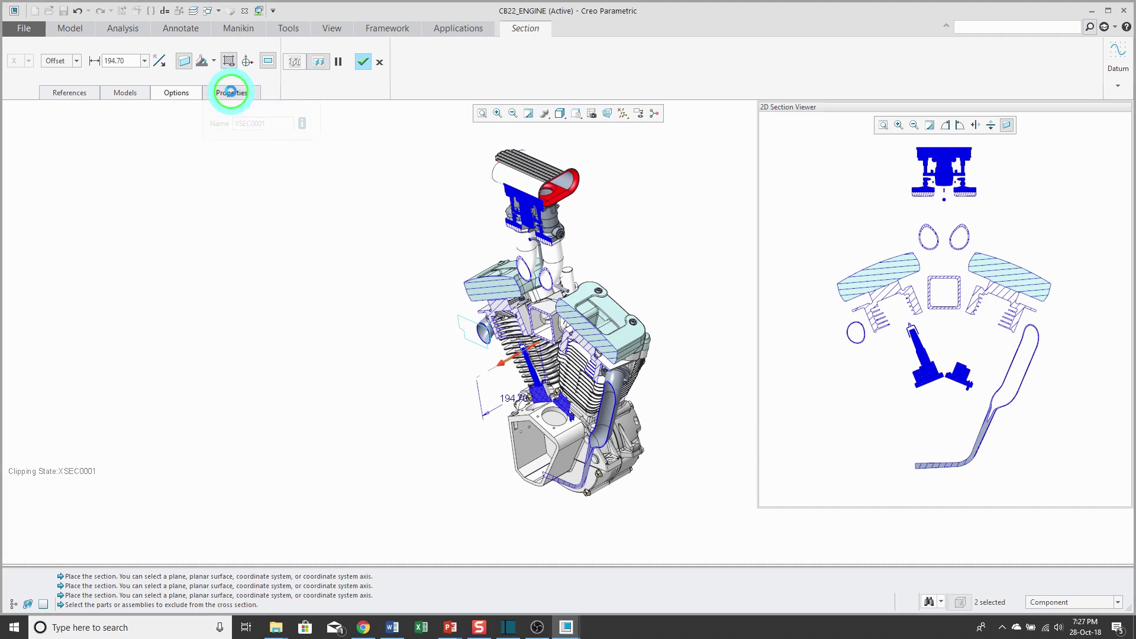
click(259, 124)
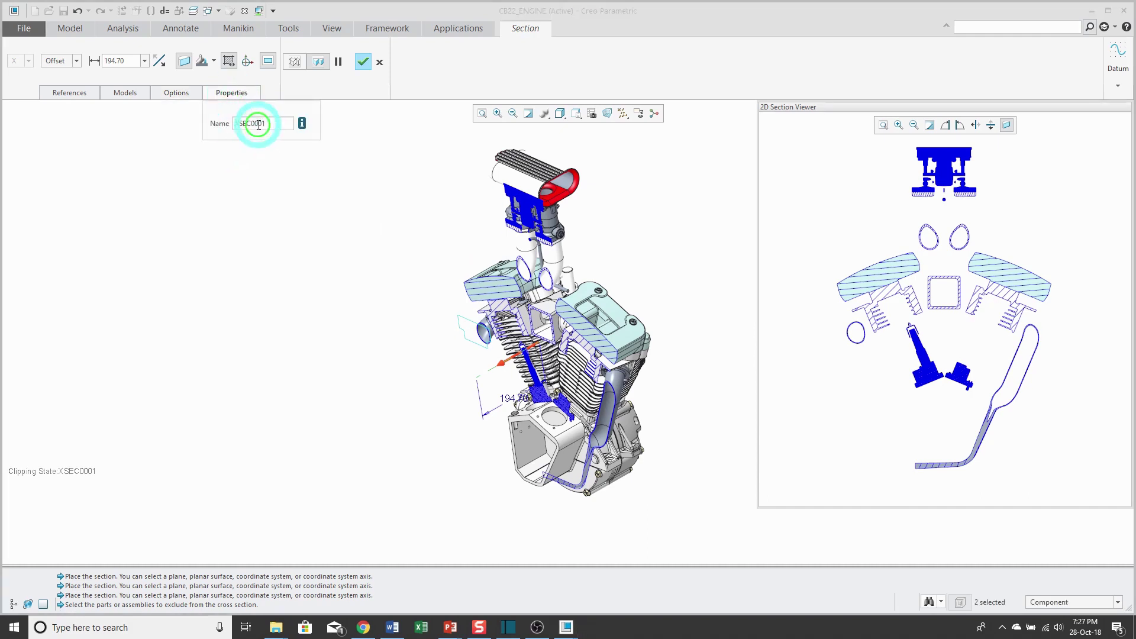
key(BackSpace)
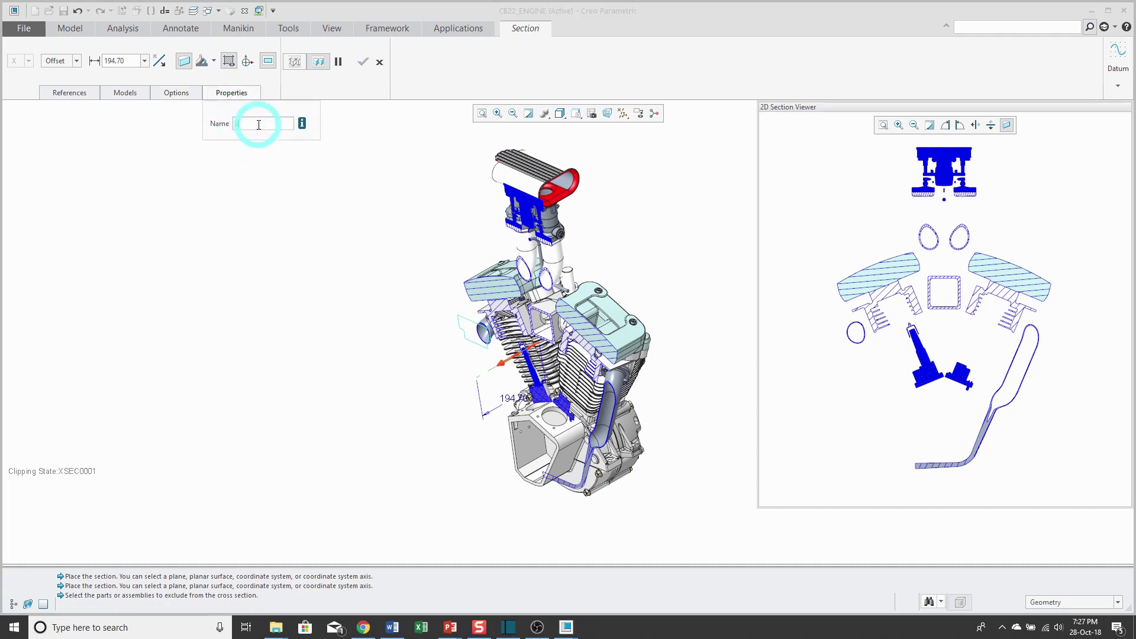
text(A)
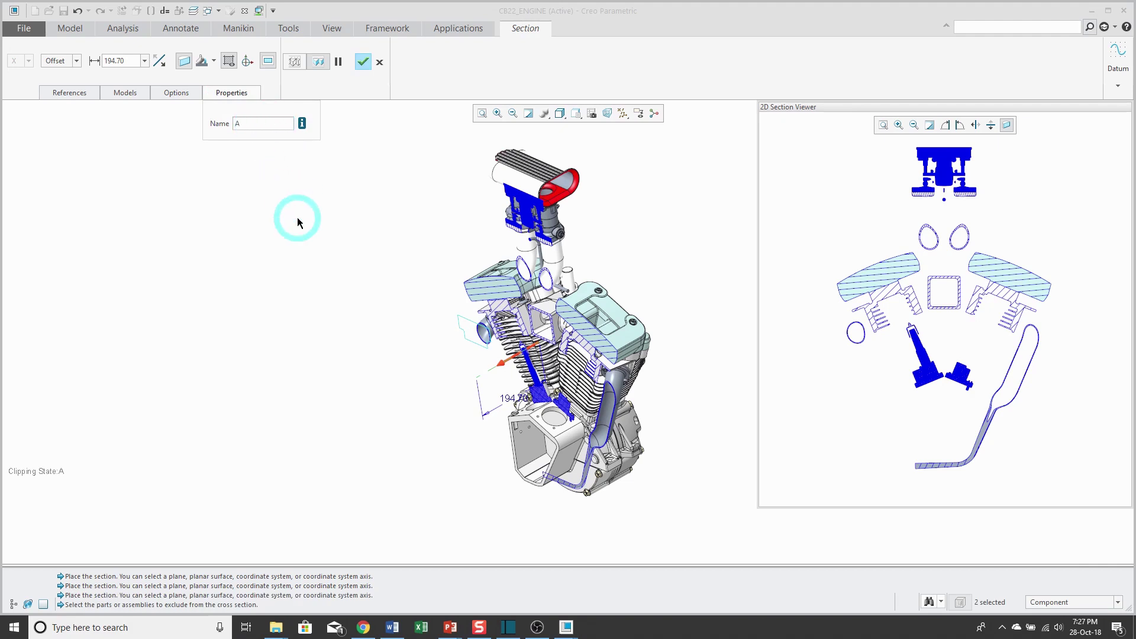
click(363, 62)
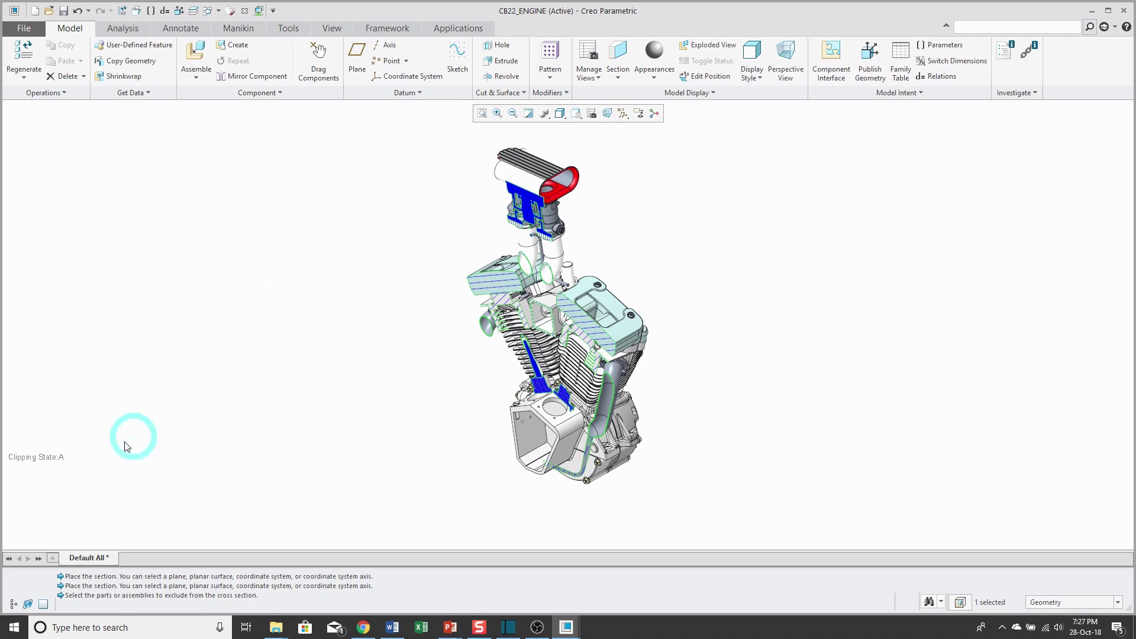
- Display the model tree down to its Sections group and accept the tree item settings with Sections included
click(13, 604)
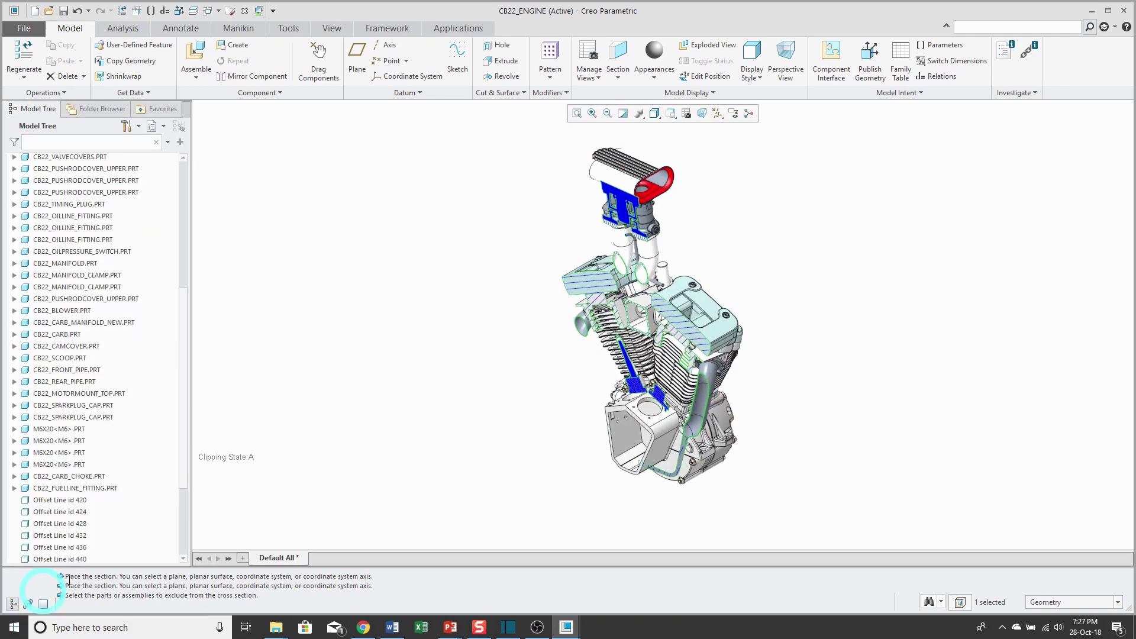
drag(183, 393, 172, 491)
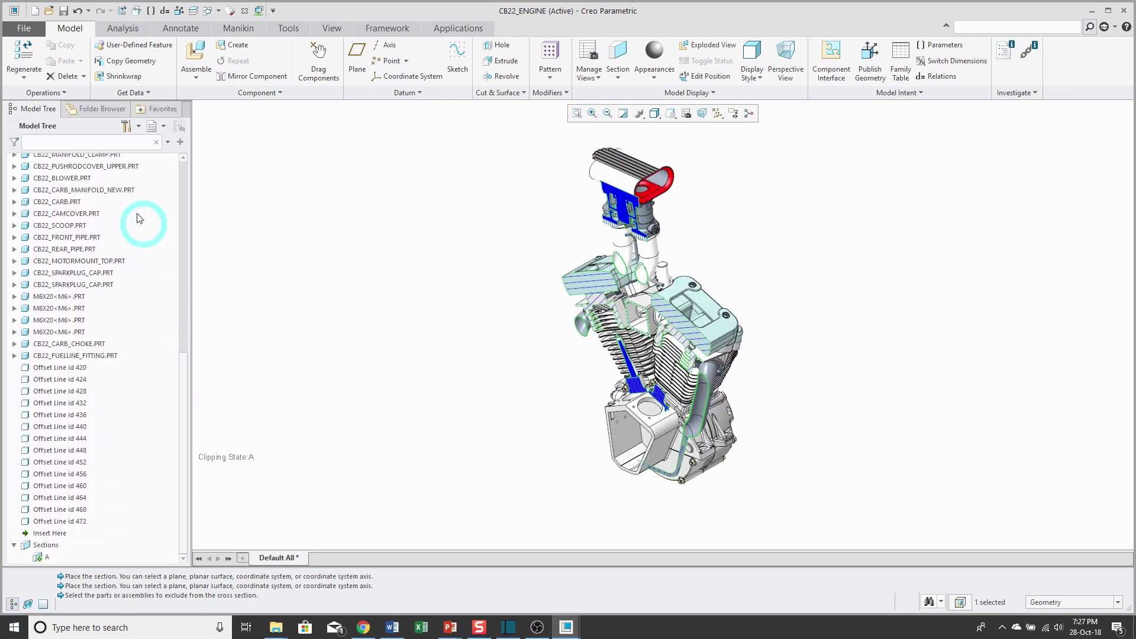
click(127, 125)
click(155, 146)
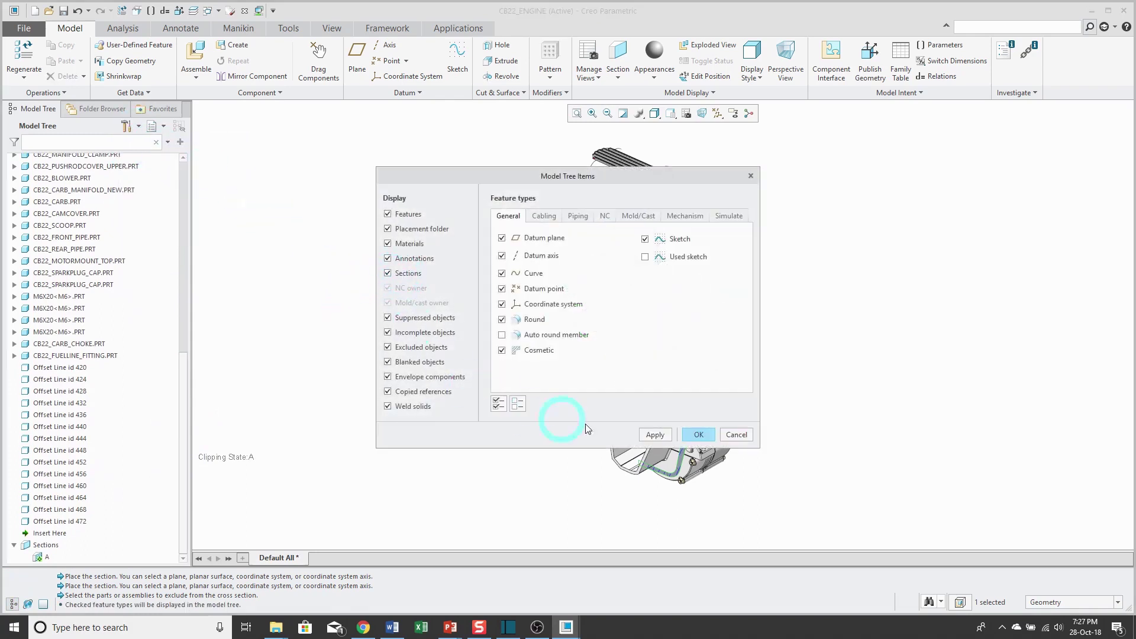
click(699, 435)
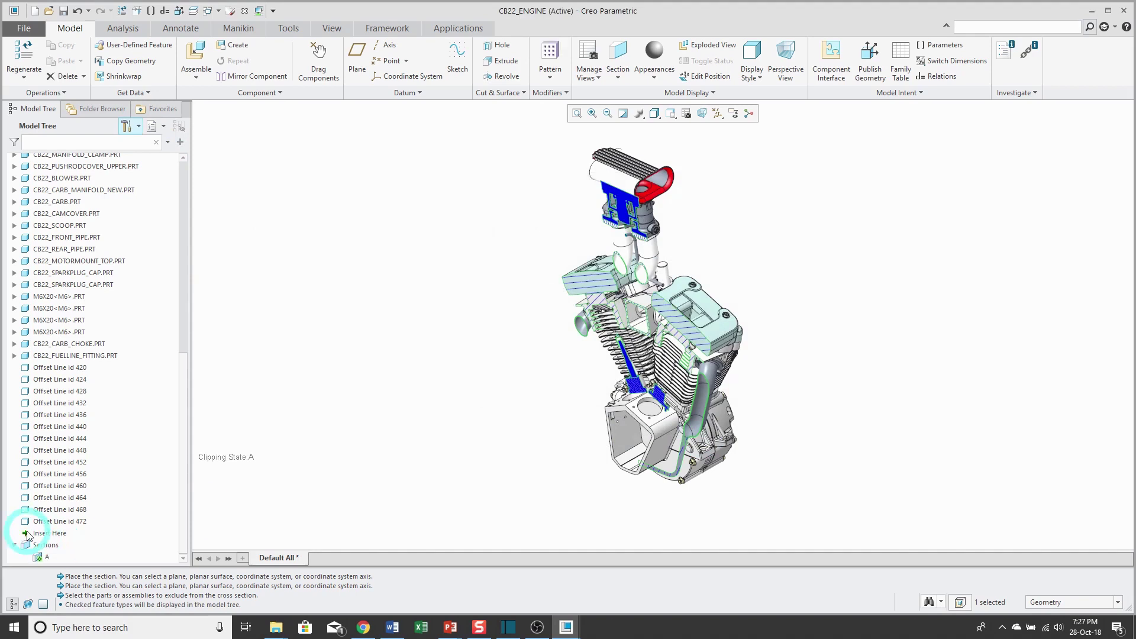
- Deactivate section A so the engine is no longer clipped, and inspect the whole model from another angle
click(43, 558)
right_click(43, 559)
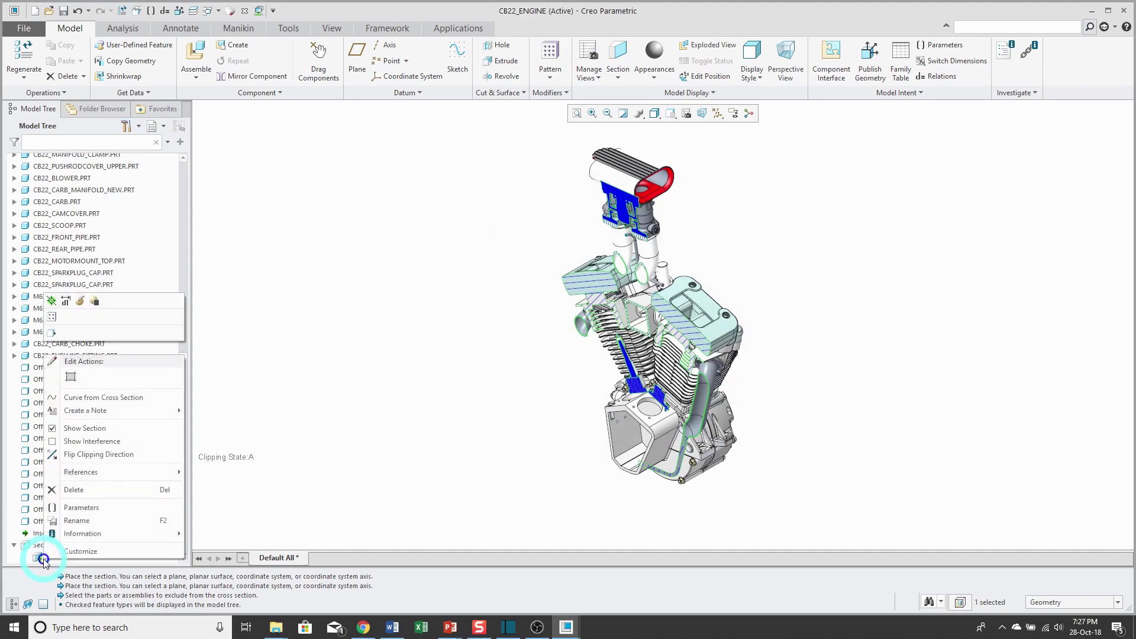
click(52, 303)
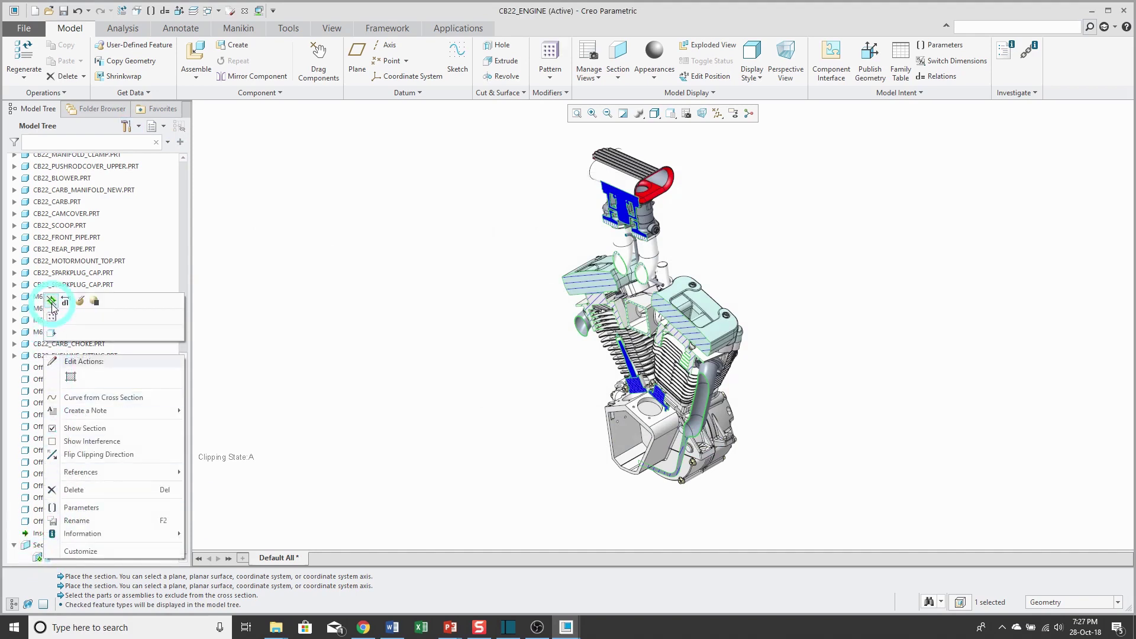
click(444, 439)
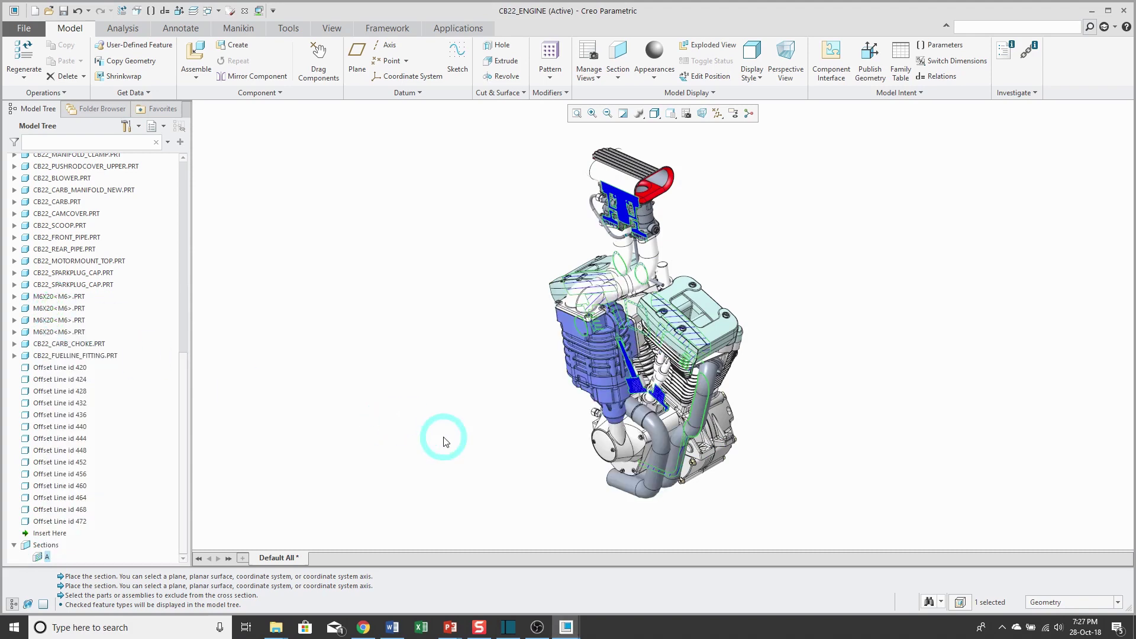
middle_drag(462, 429, 276, 496)
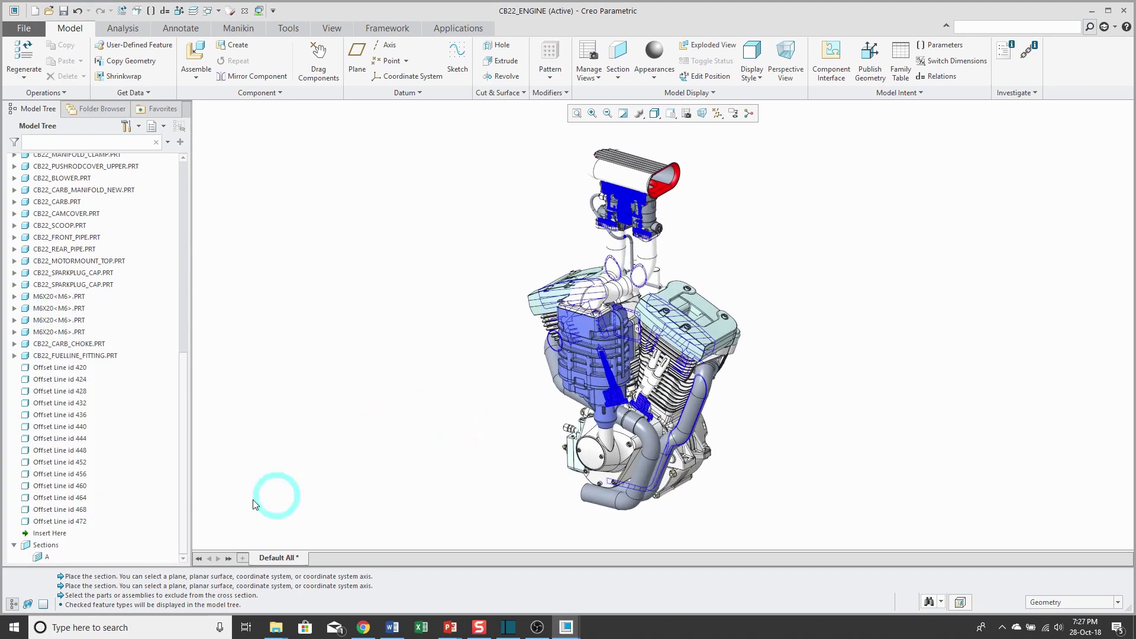
- Turn off Show Section for section A to hide its hatching on the engine
right_click(47, 560)
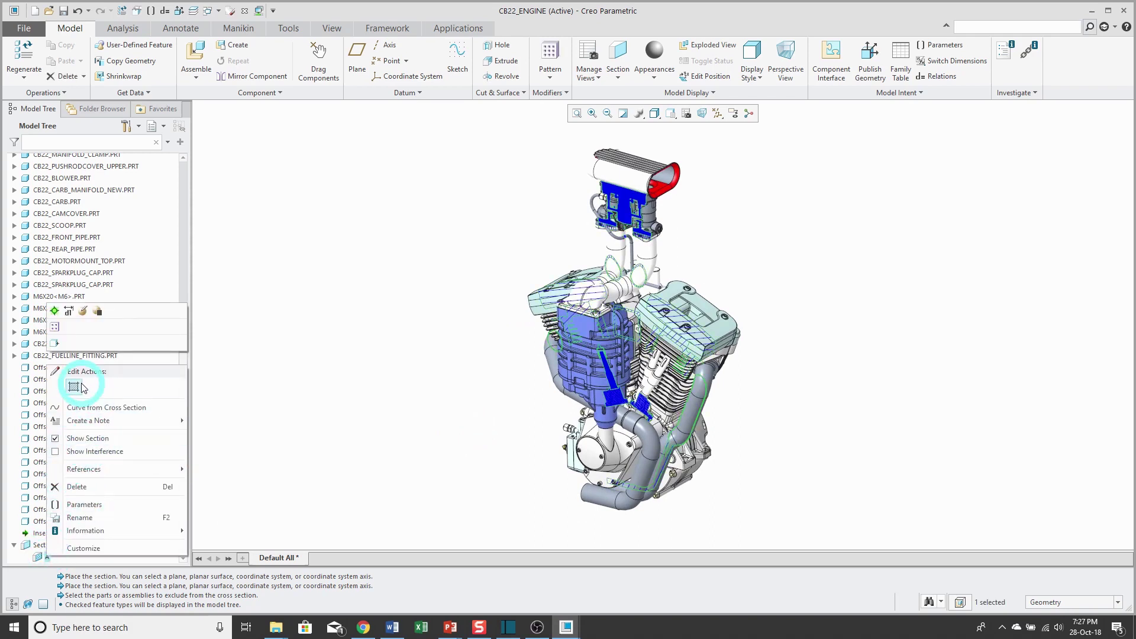
click(84, 439)
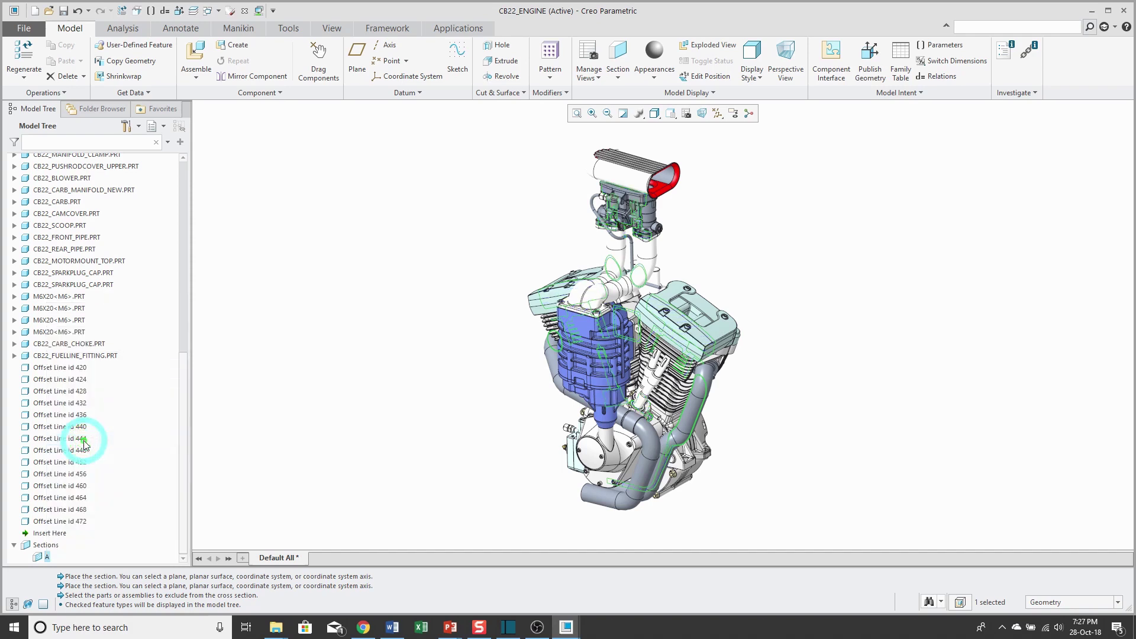
click(487, 468)
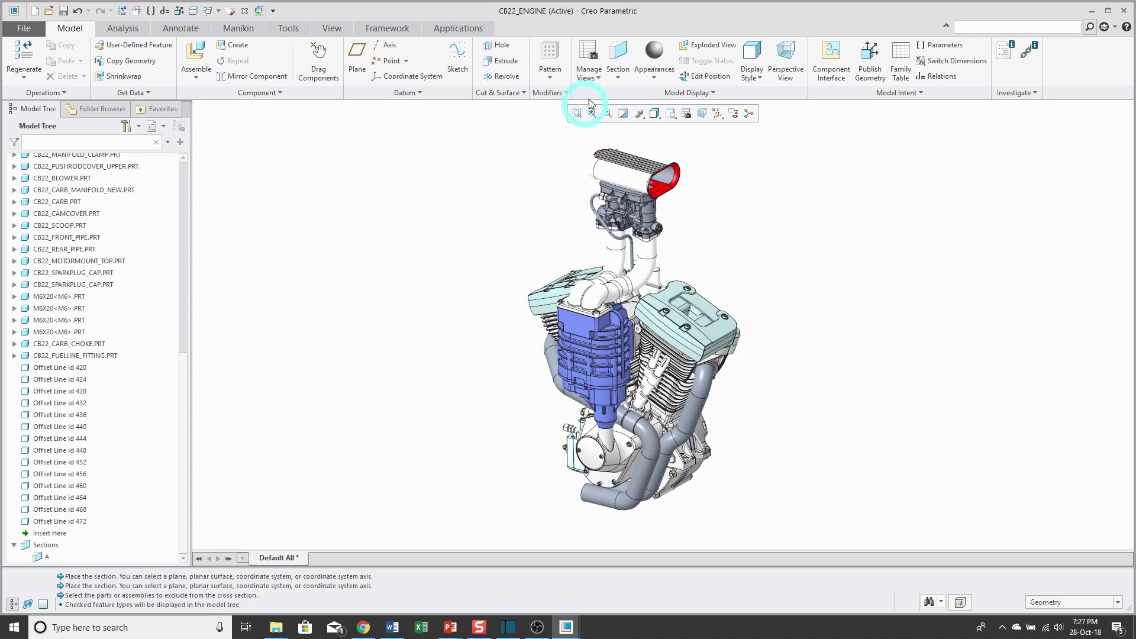
- Start a new X Direction section of the engine and move its plane to an offset of 52
click(619, 78)
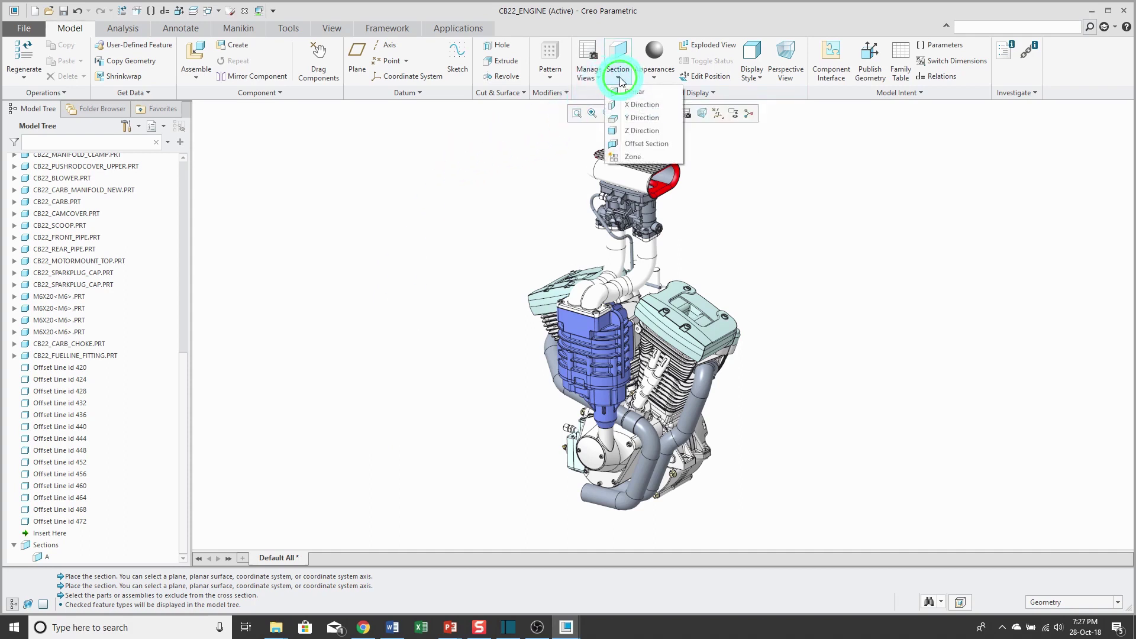
click(636, 106)
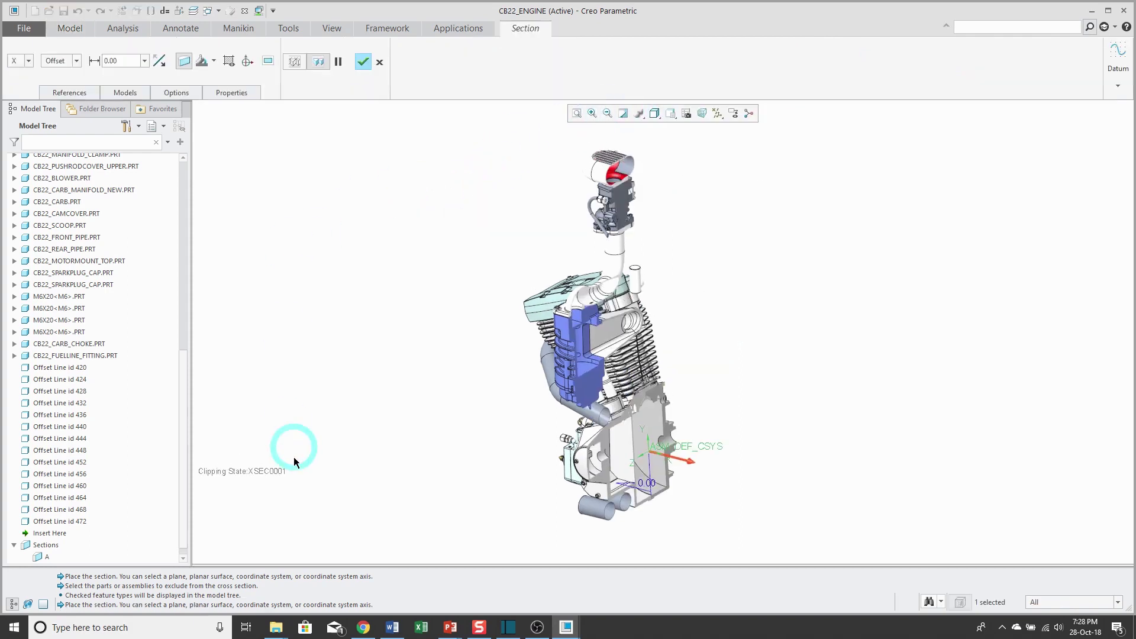
mouse_move(693, 467)
mouse_down()
mouse_move(662, 457)
mouse_move(713, 471)
mouse_up()
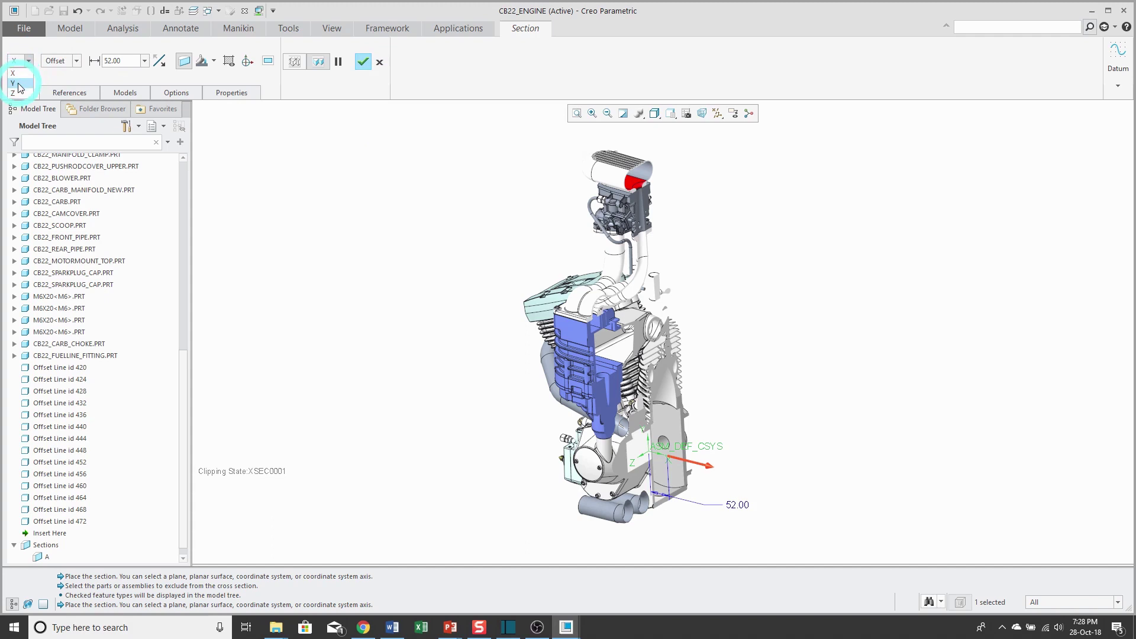
- Try the Y and Z directions for the section plane, and return to the X direction
click(19, 86)
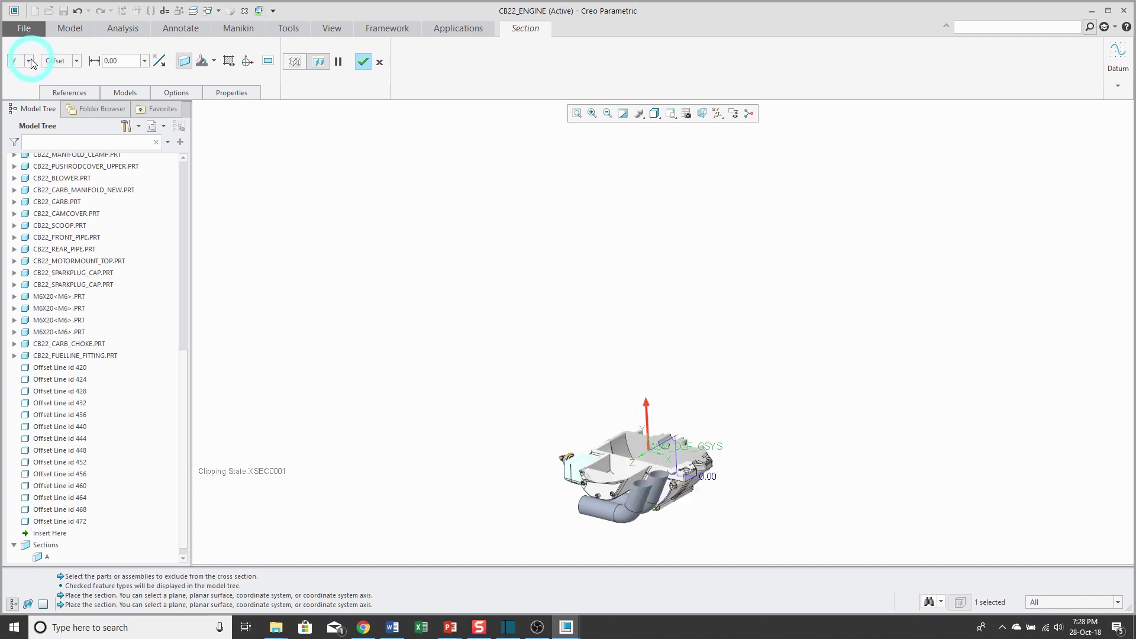
click(29, 61)
click(19, 98)
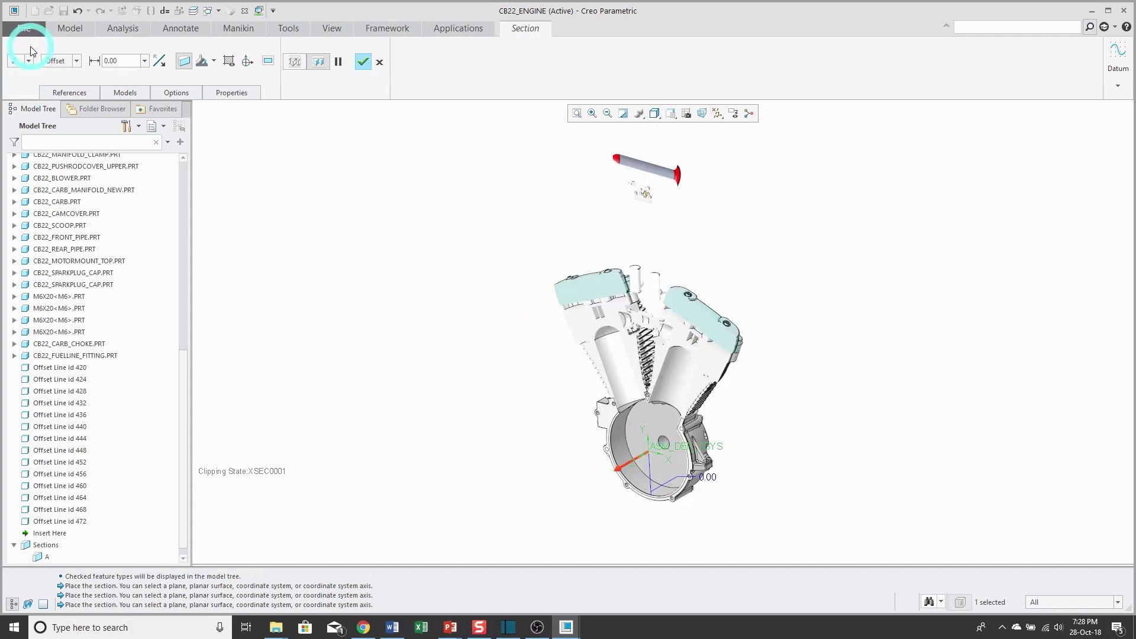
click(29, 61)
click(14, 74)
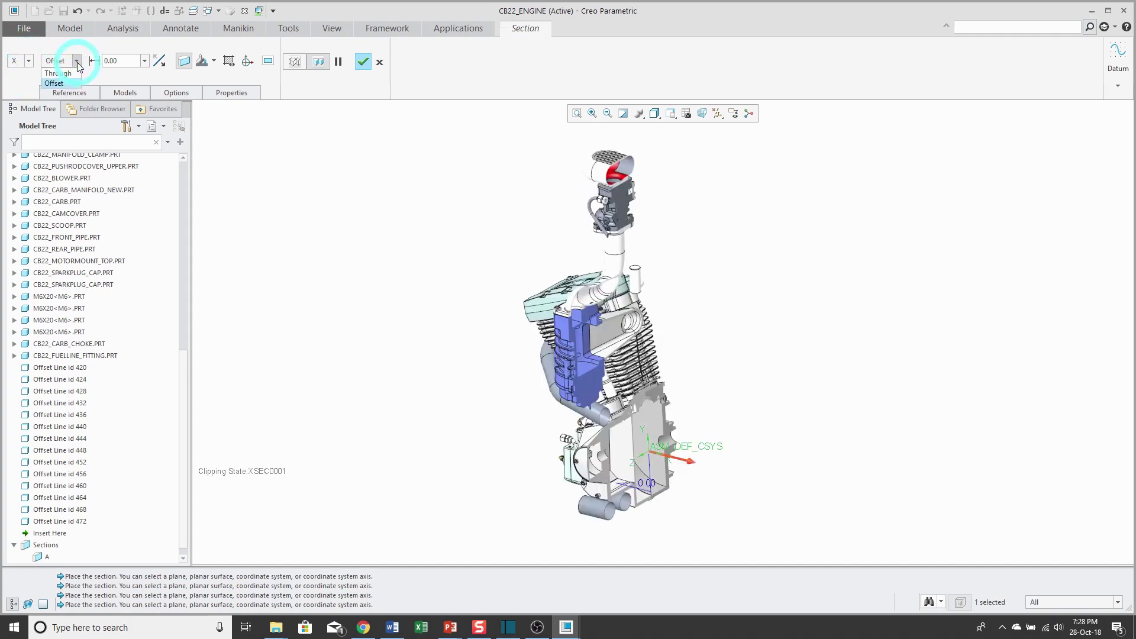
- Try the Through placement, return to Offset, and move the section plane to an offset of about 42.1 along X
click(59, 73)
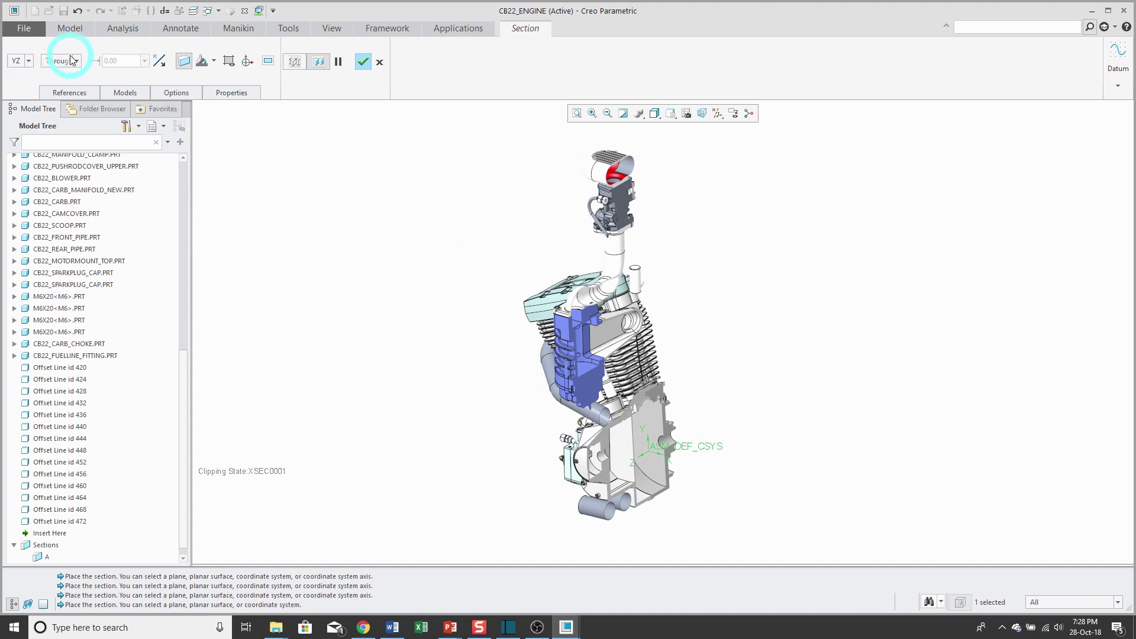
click(53, 77)
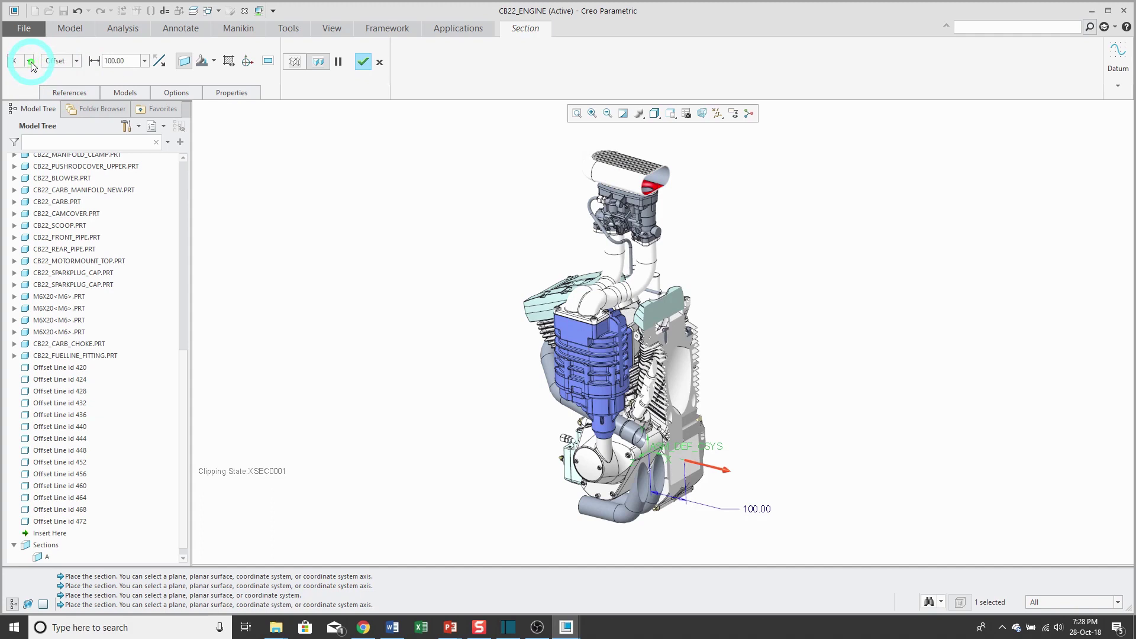
click(326, 252)
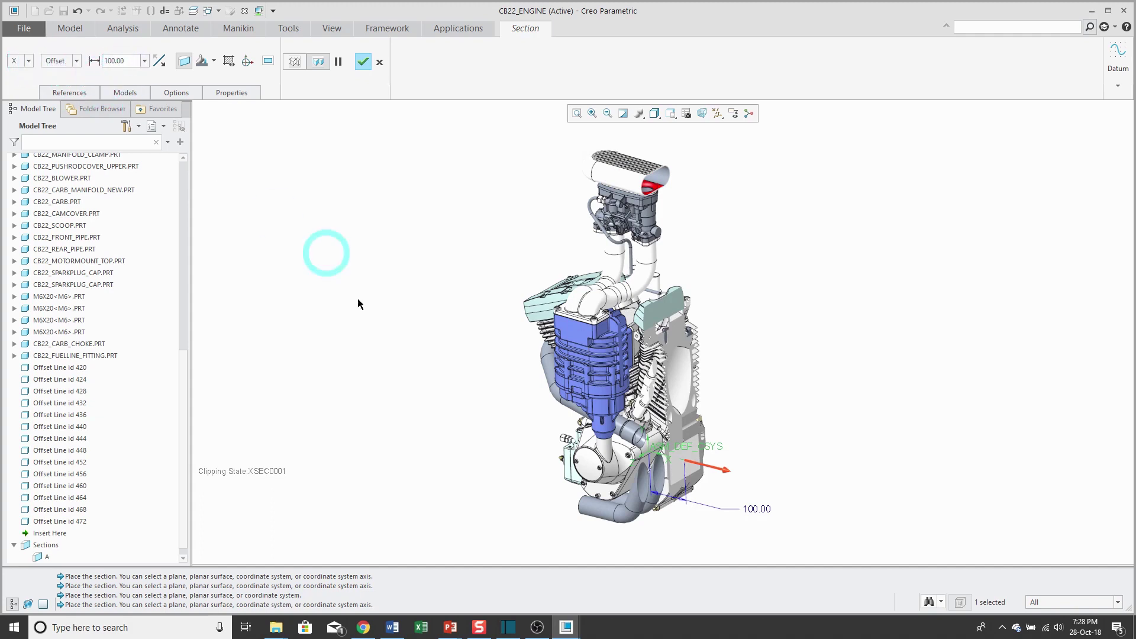
drag(724, 469, 693, 465)
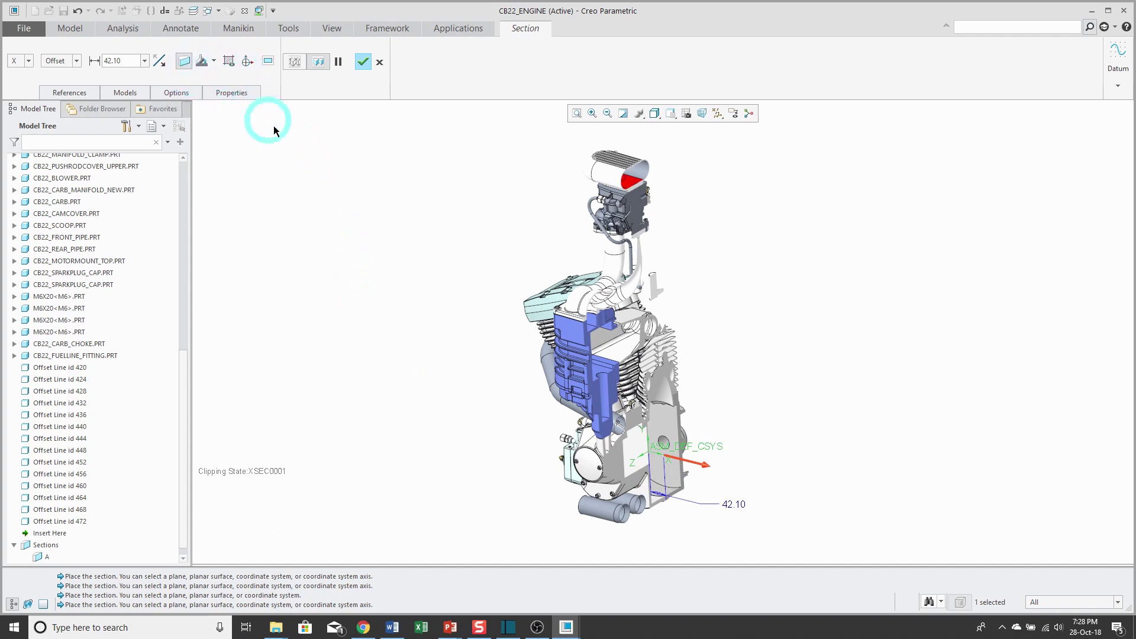
- Show the hatching pattern on the X section and cap its cut surfaces with the default color
click(229, 61)
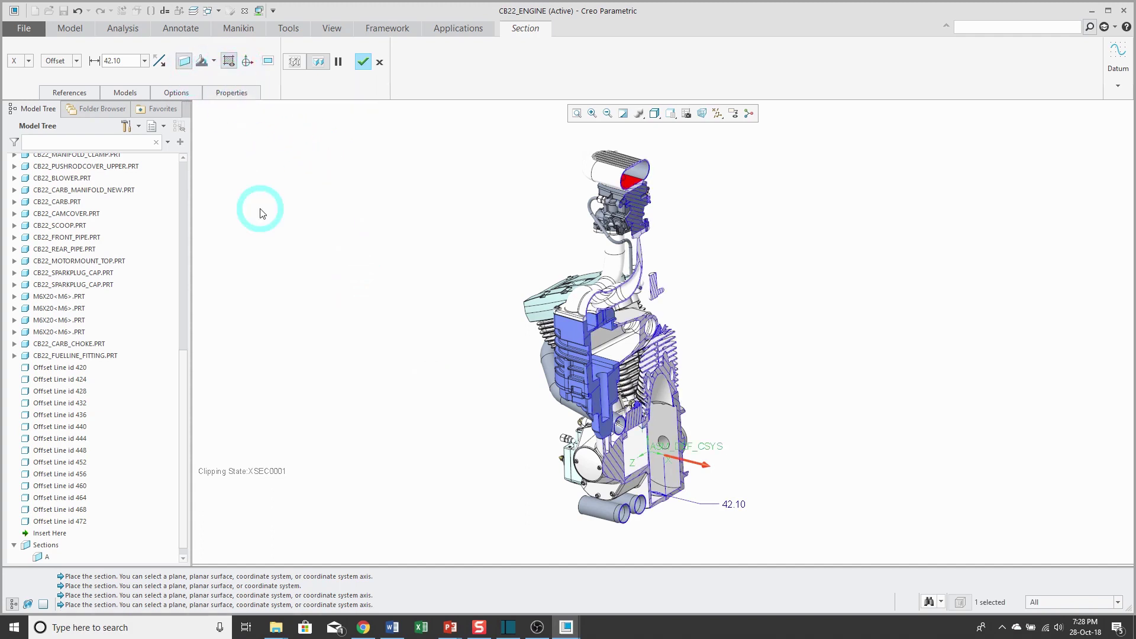
click(213, 61)
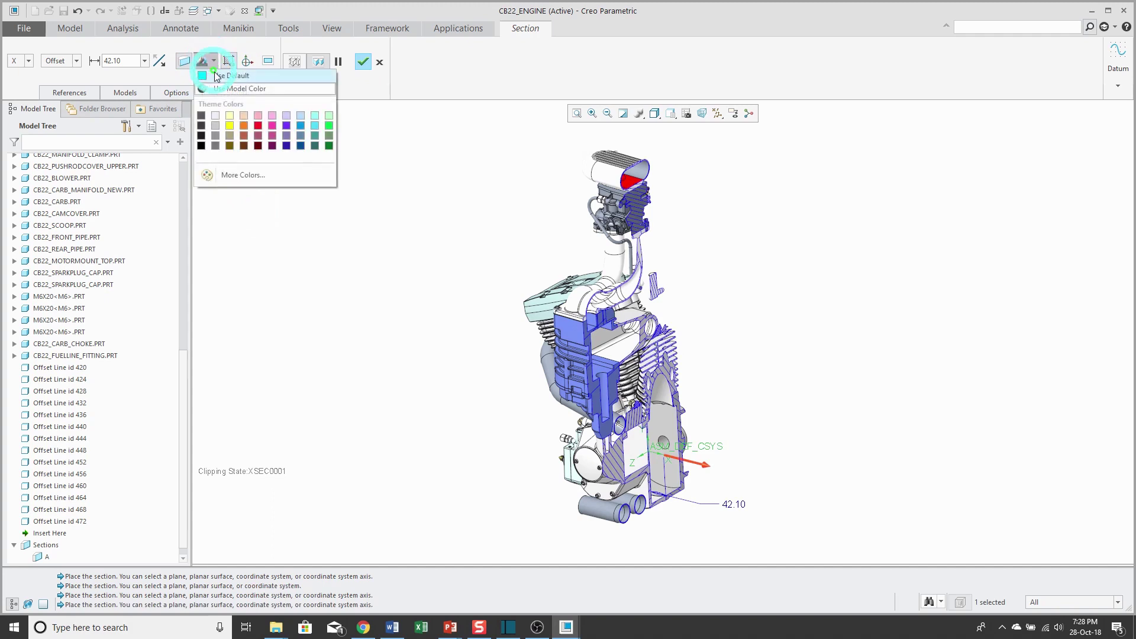
click(227, 76)
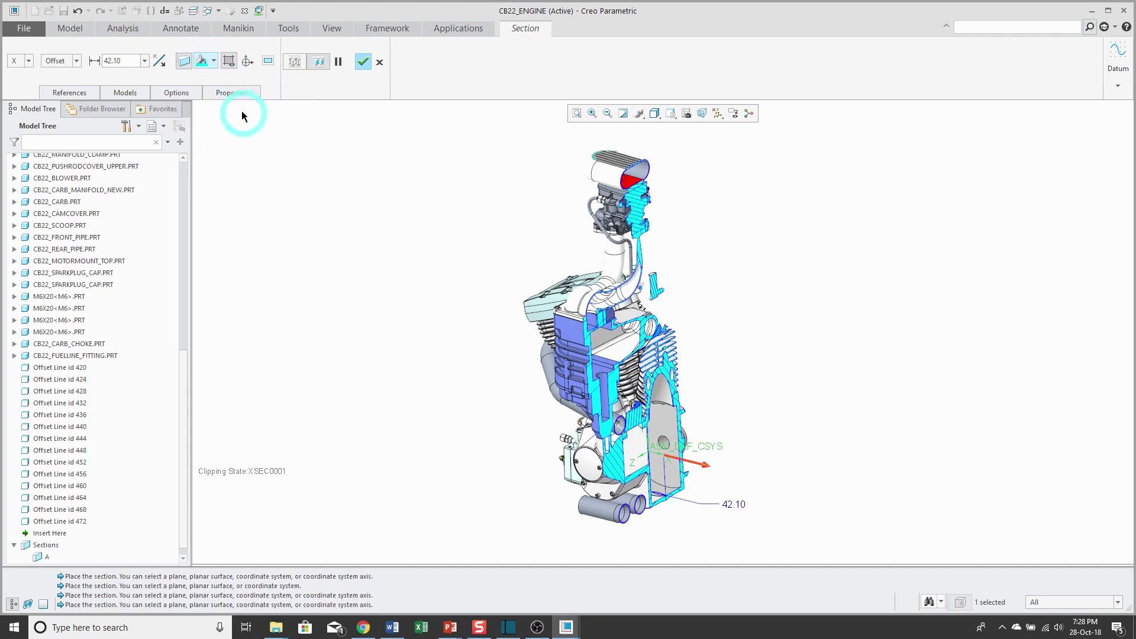
- Name the X direction section B and complete it
click(232, 95)
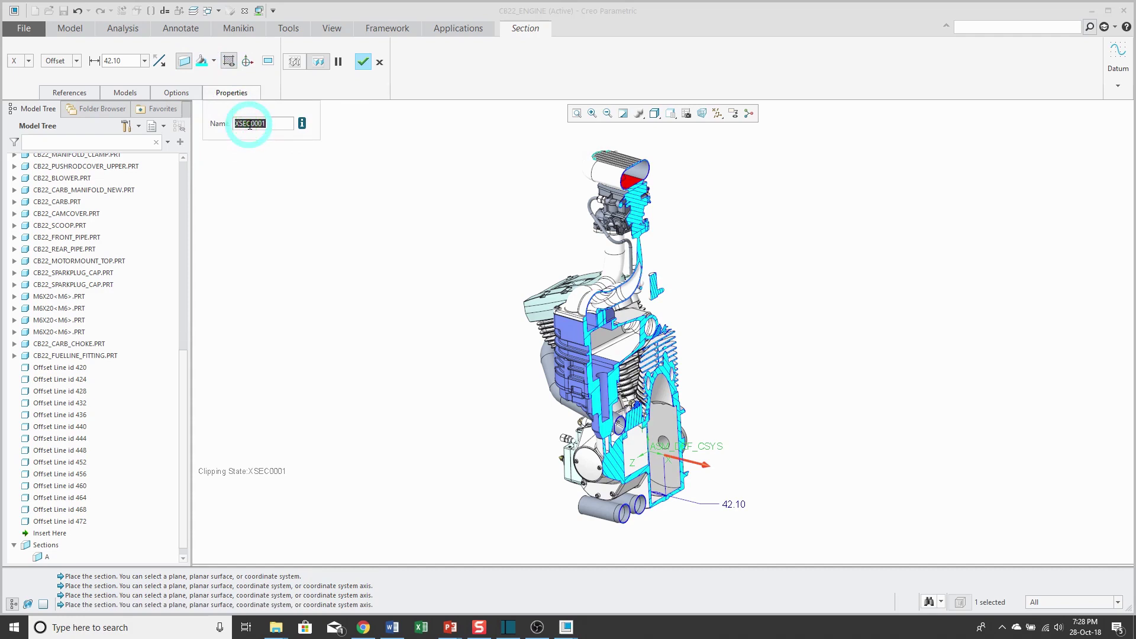
text(b)
key(Return)
click(363, 62)
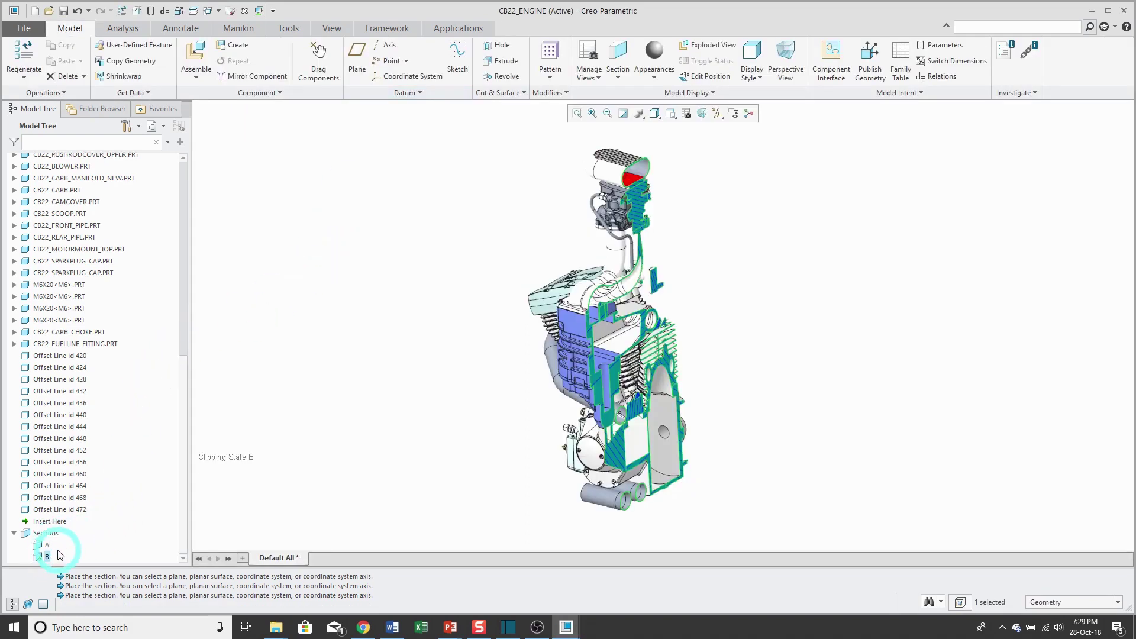
- Deactivate section B, turn off its Show Section display, and clear the selection
right_click(59, 560)
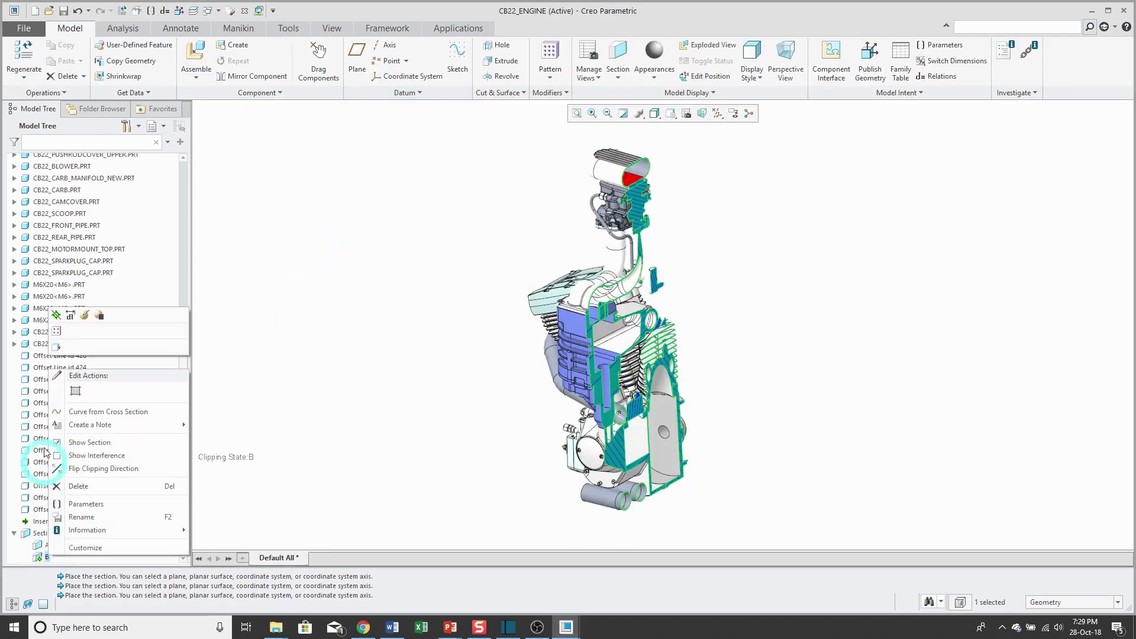
click(53, 330)
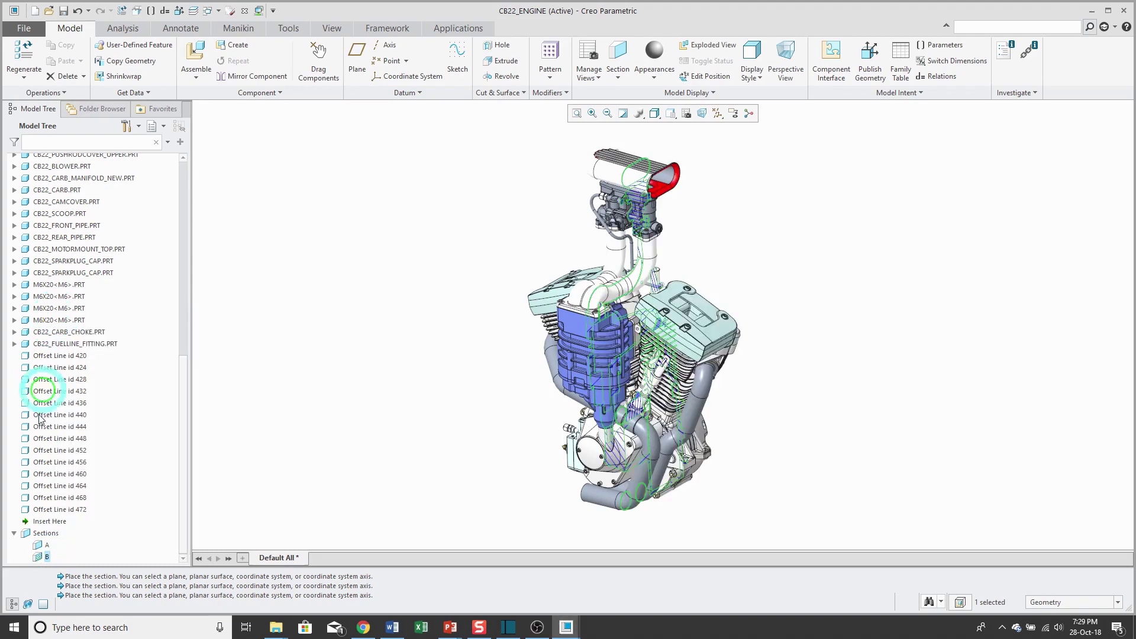
right_click(48, 560)
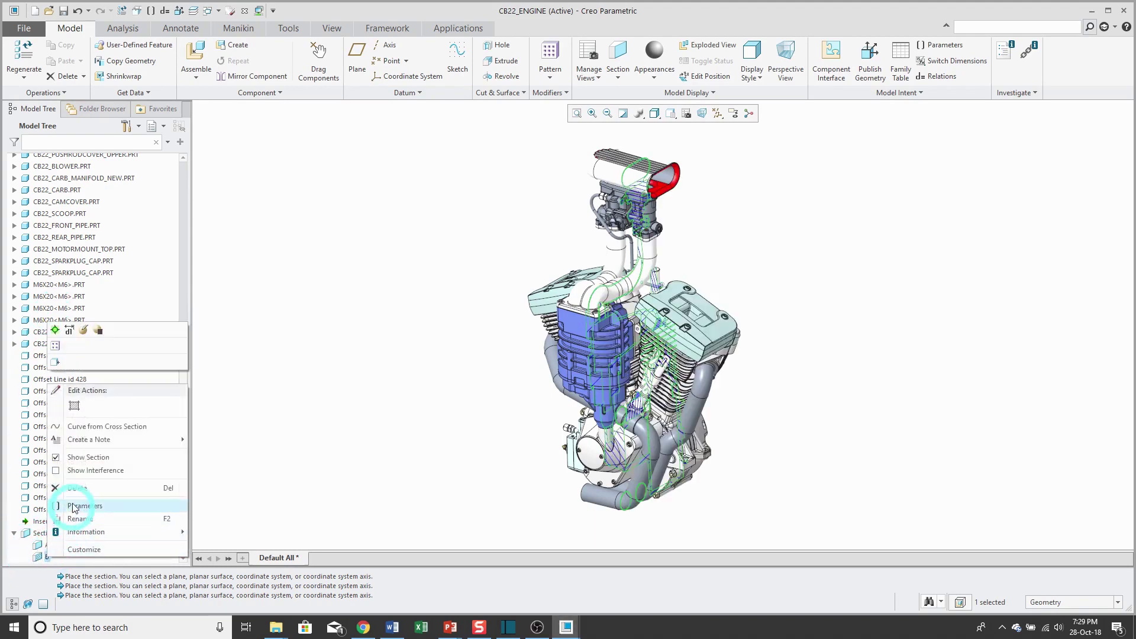
click(78, 457)
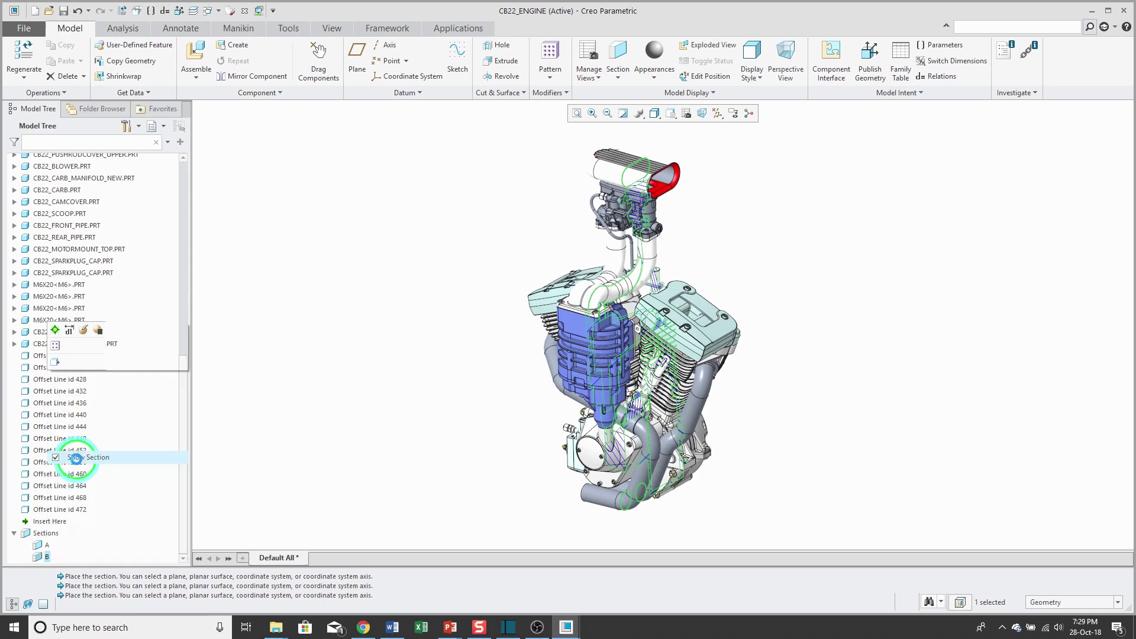
right_click(46, 560)
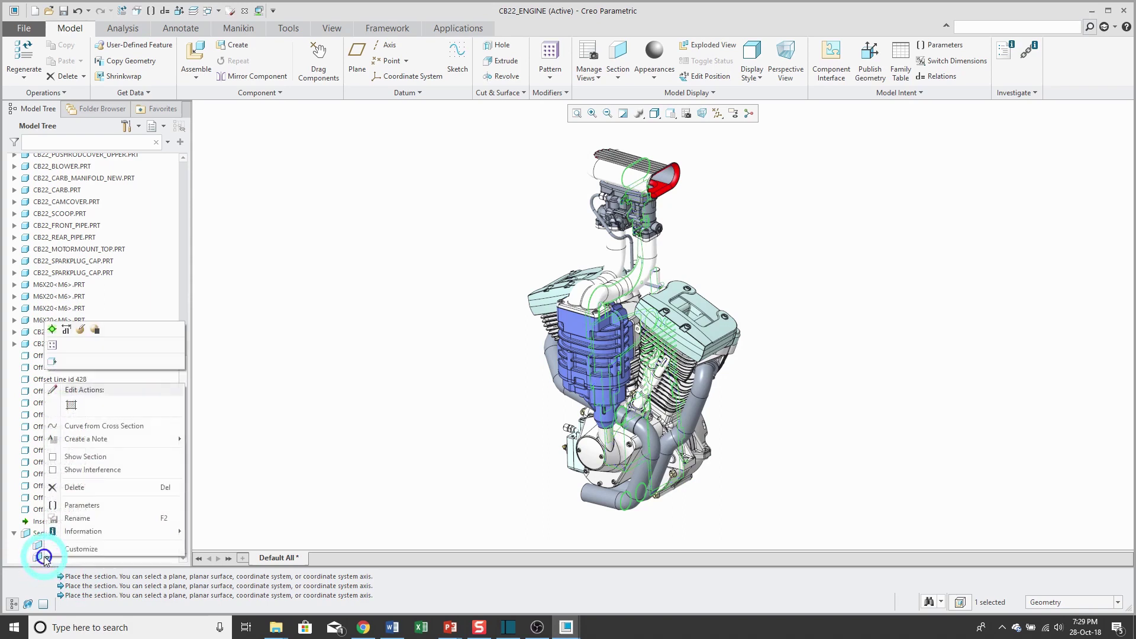
click(80, 470)
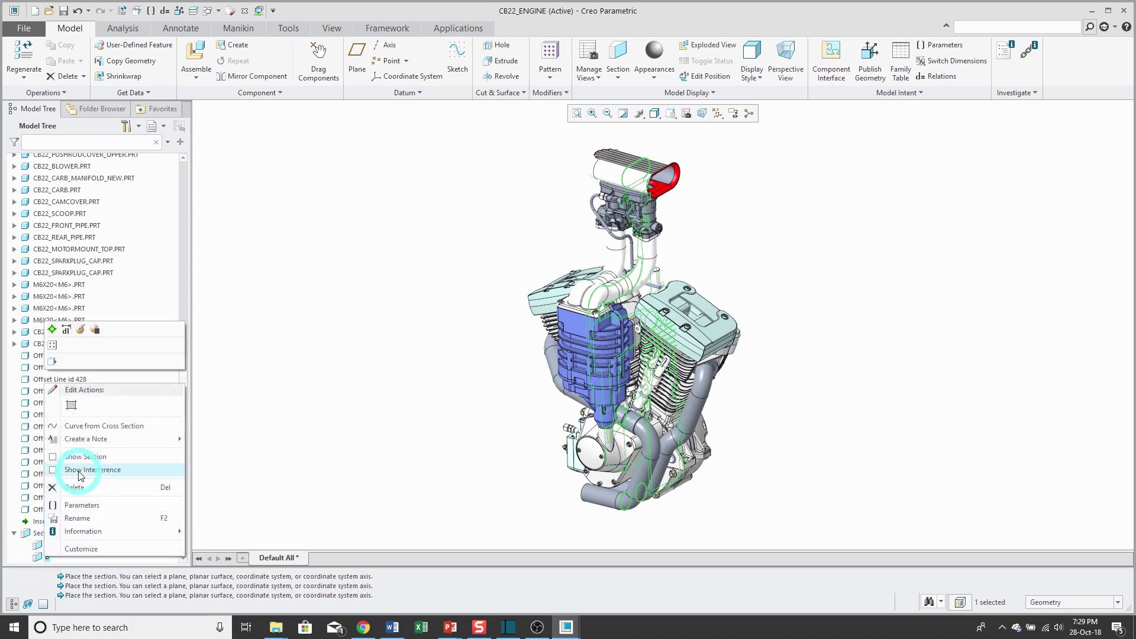
click(320, 441)
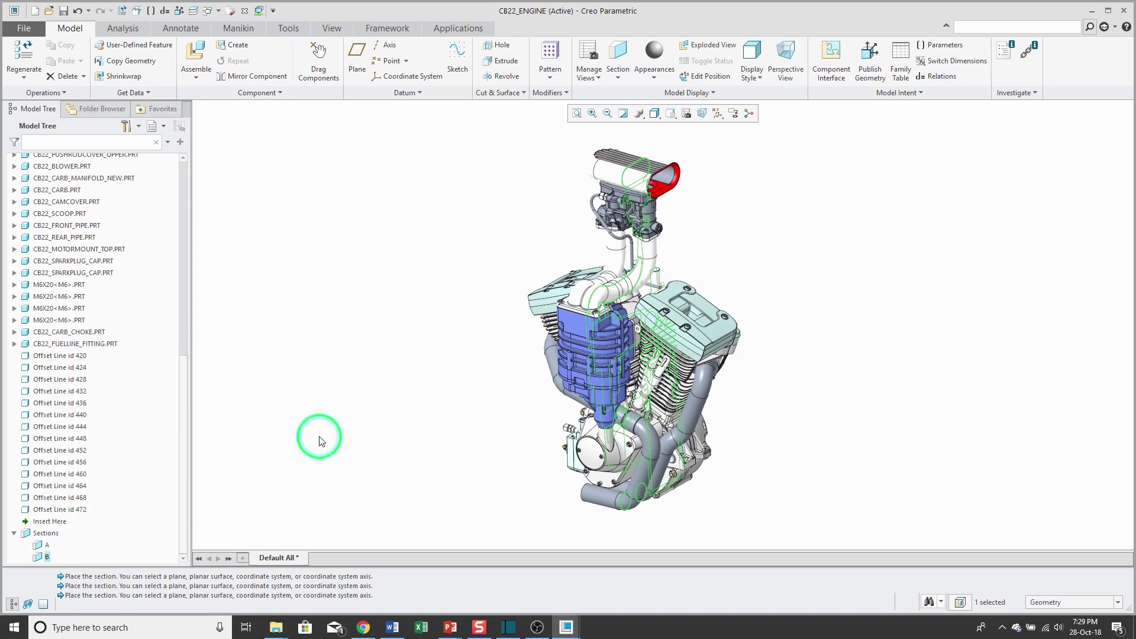
click(317, 443)
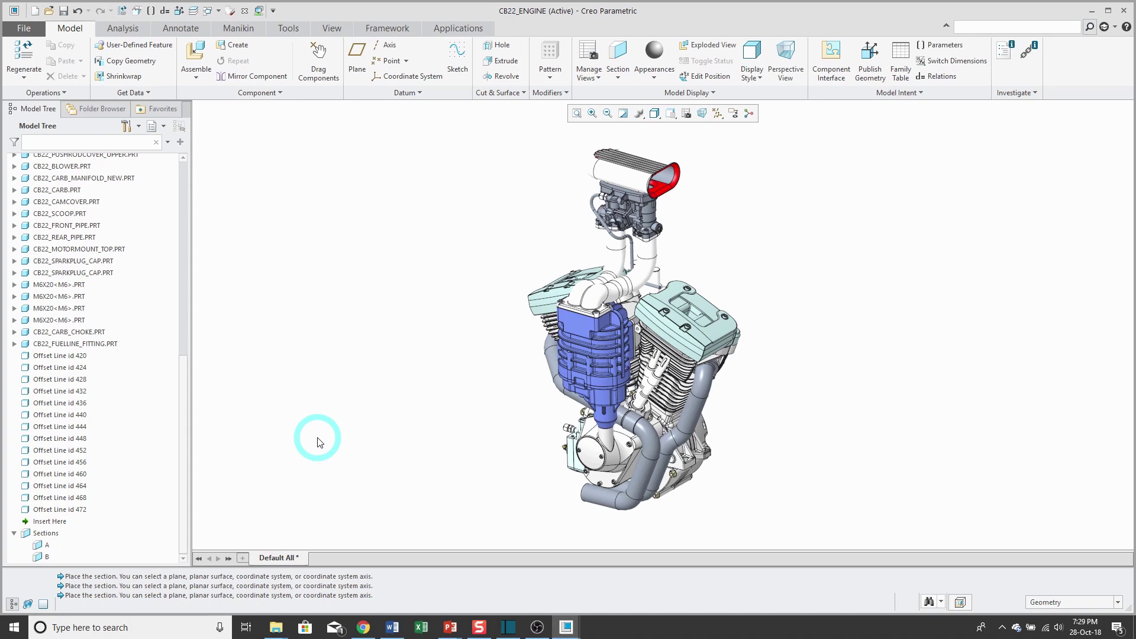
- Start an Offset Section and define its sketch on the ASM_TOP plane with ASM_RIGHT as the right reference
click(620, 83)
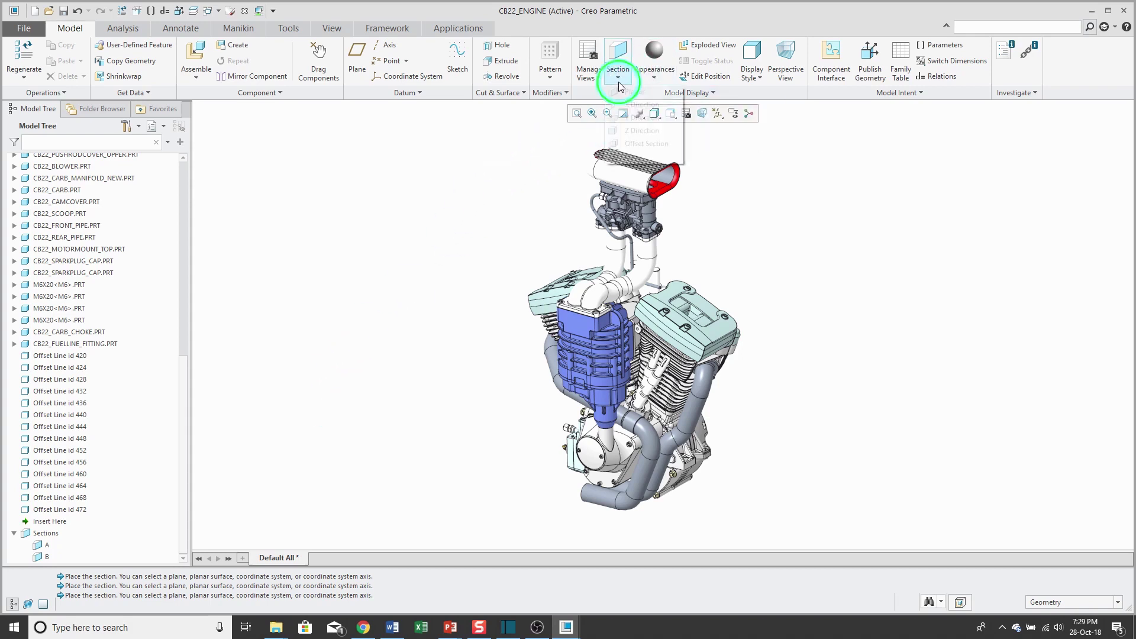
click(666, 146)
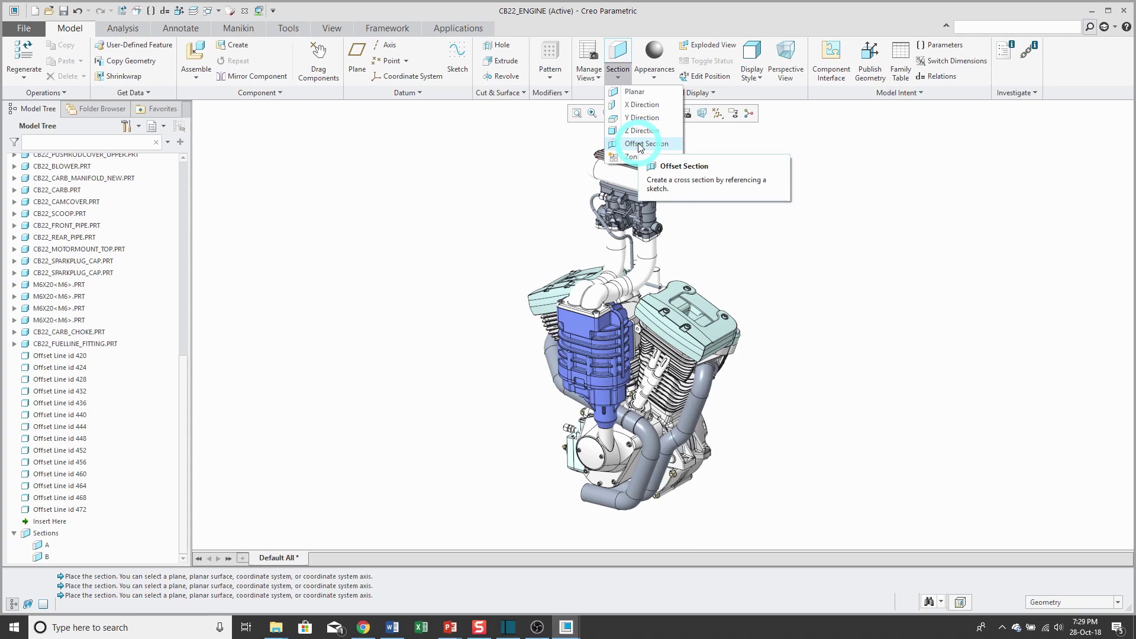
click(639, 145)
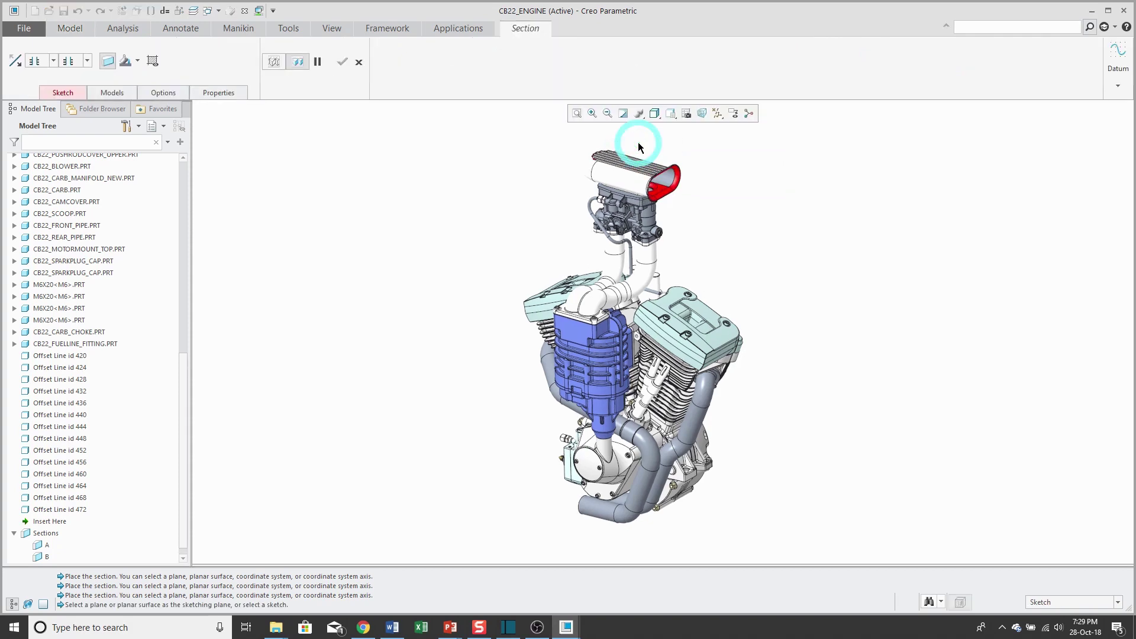
click(63, 95)
click(113, 131)
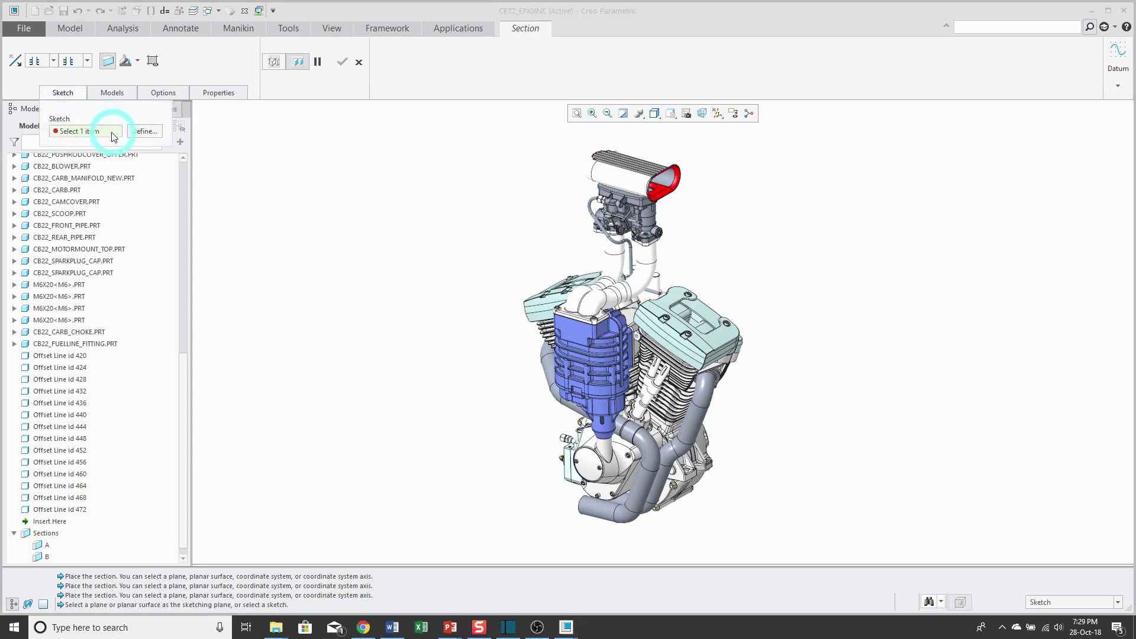
click(145, 131)
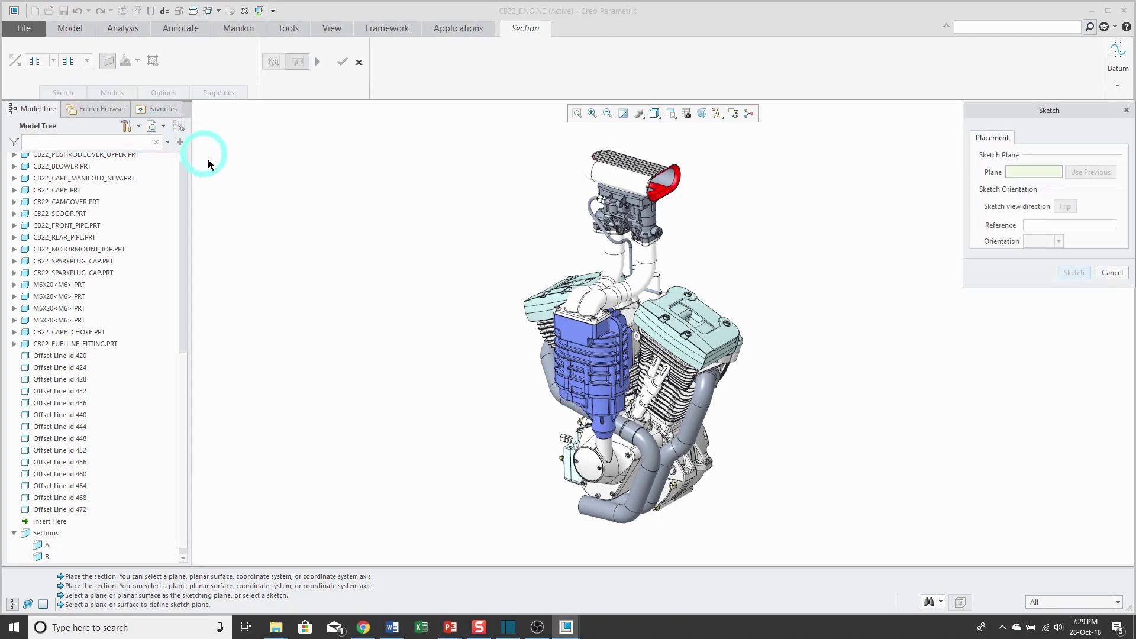
drag(183, 376, 183, 173)
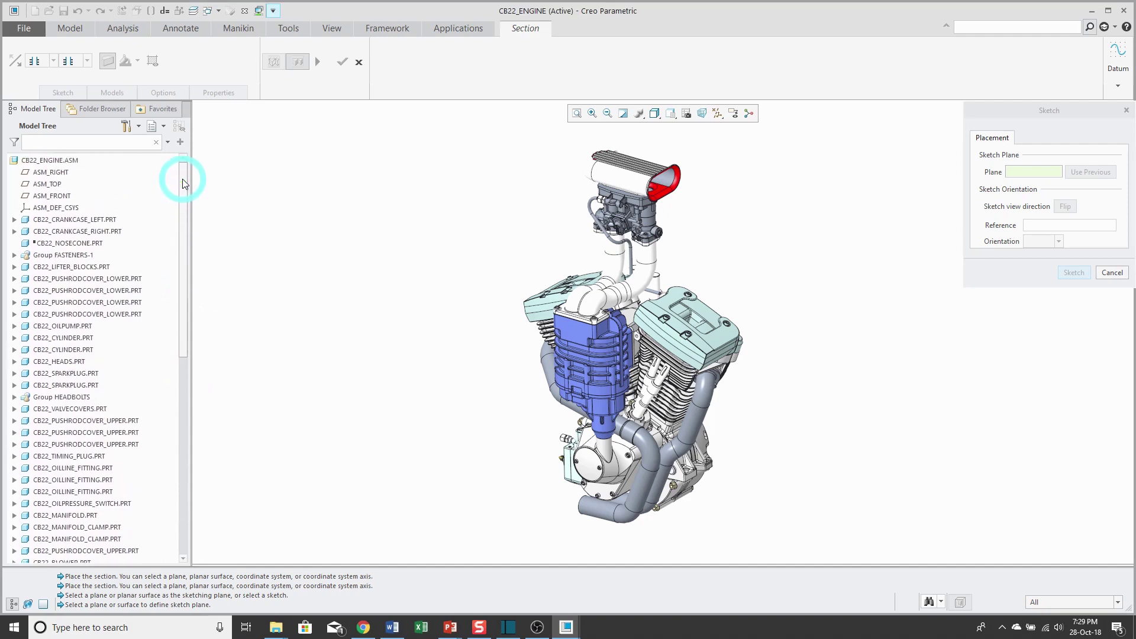
click(55, 185)
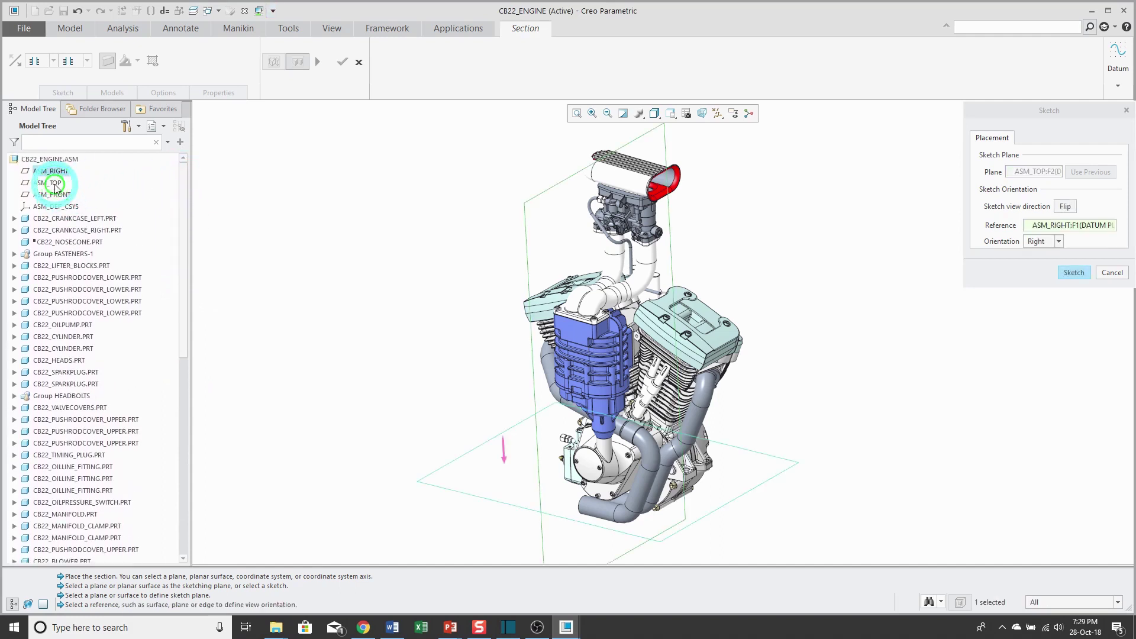
click(1076, 274)
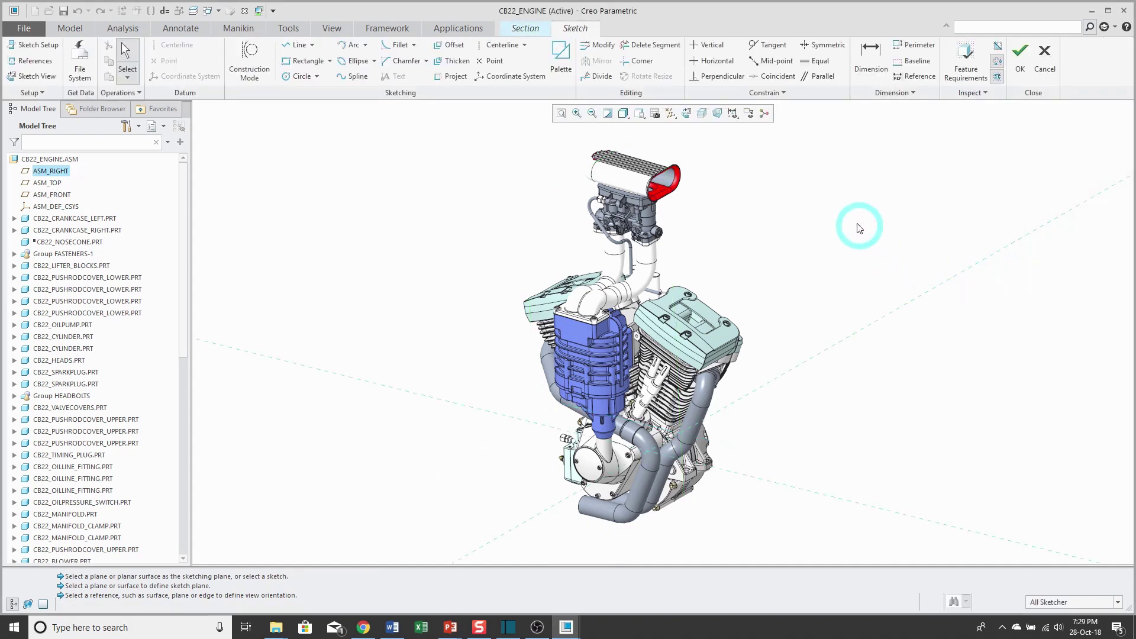
- Sketch and accept an L-shaped line chain running about 511 along the horizontal reference to the origin and down the vertical reference
click(687, 115)
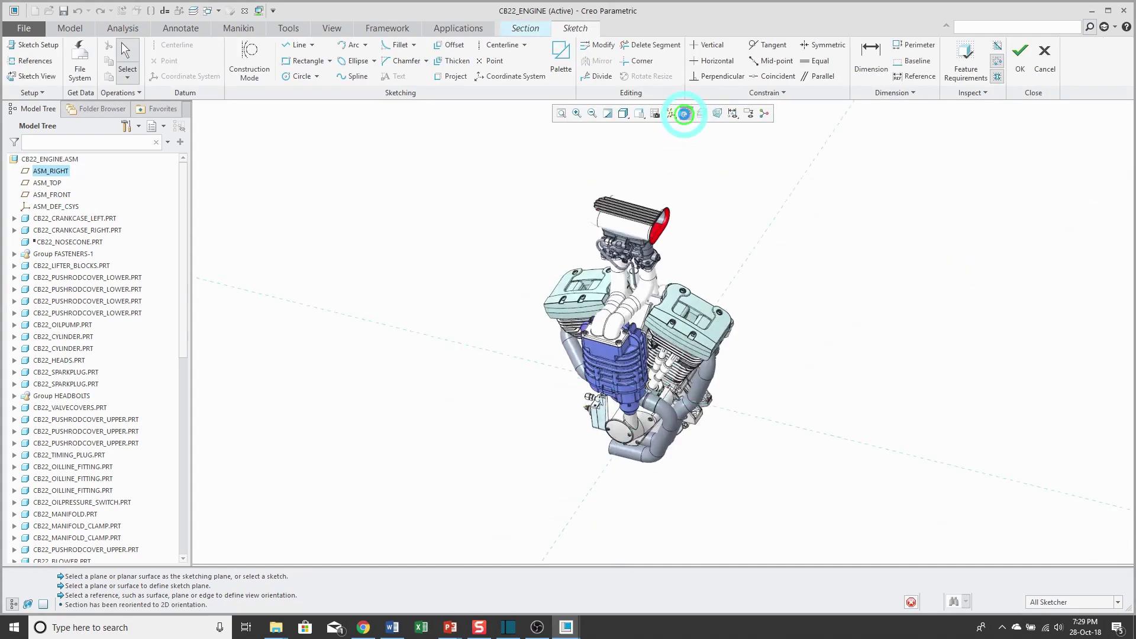
scroll(797, 378, up, 2)
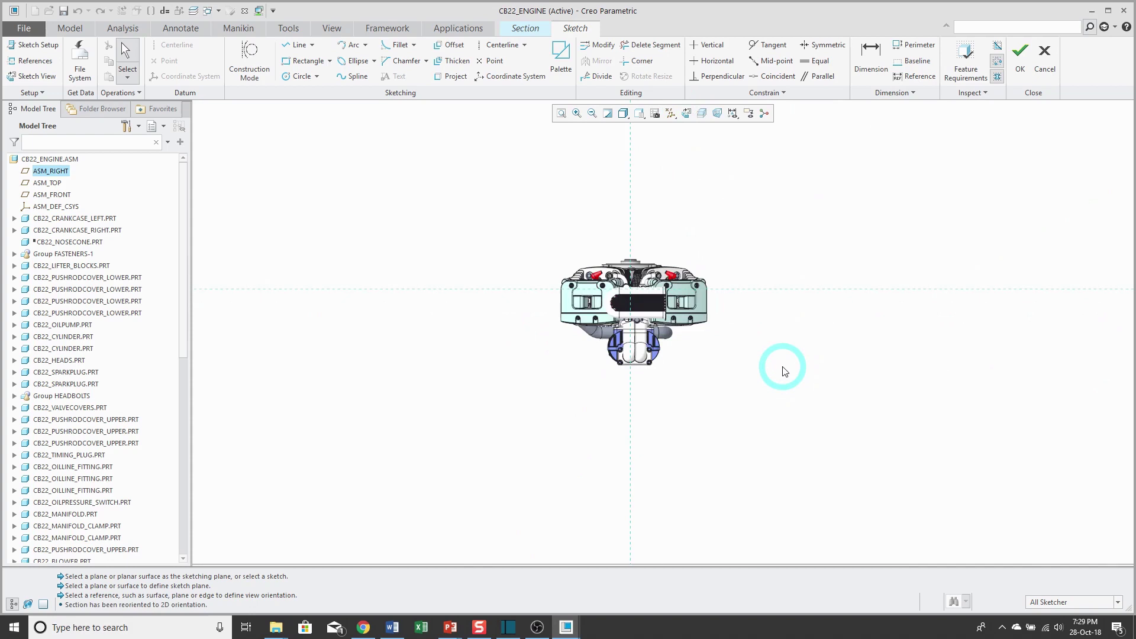
right_click(755, 355)
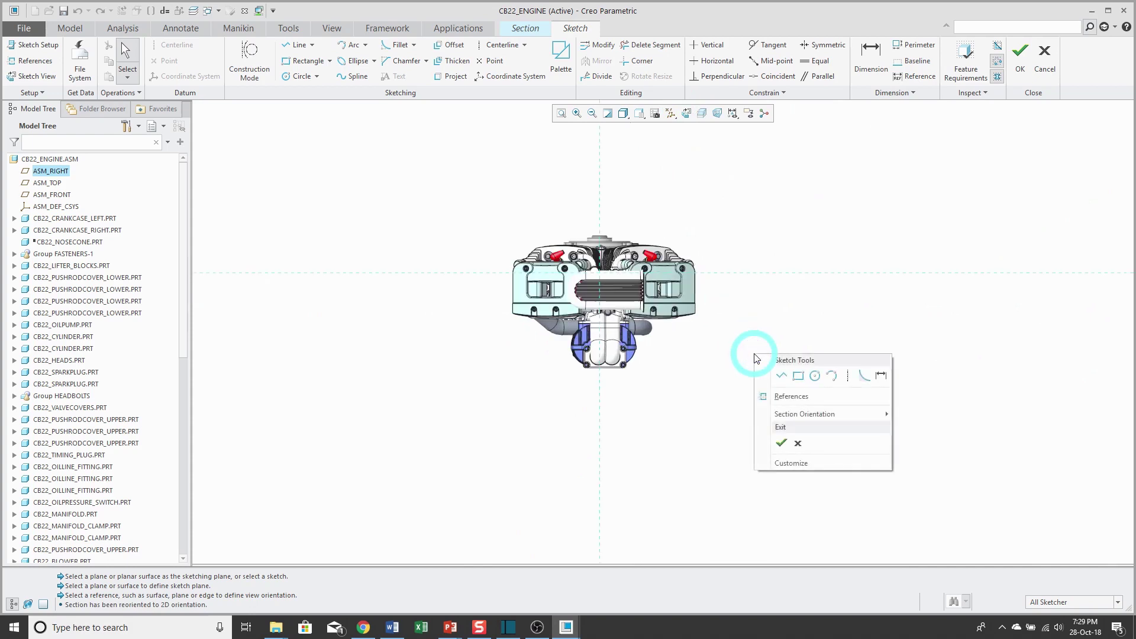
click(778, 373)
click(781, 274)
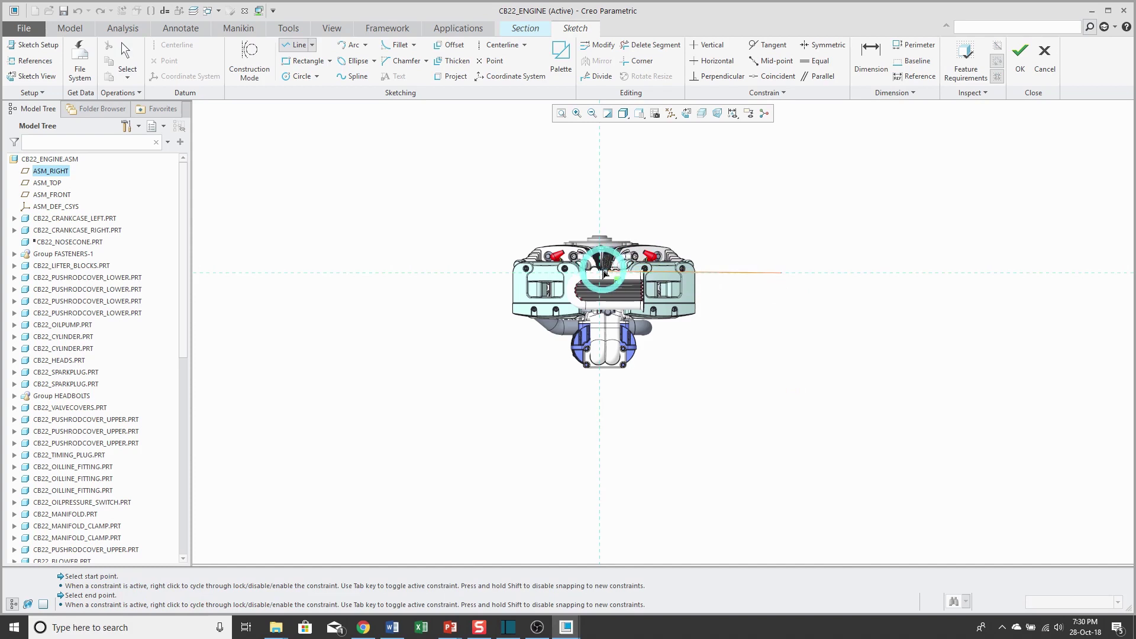
scroll(602, 274, up, 1)
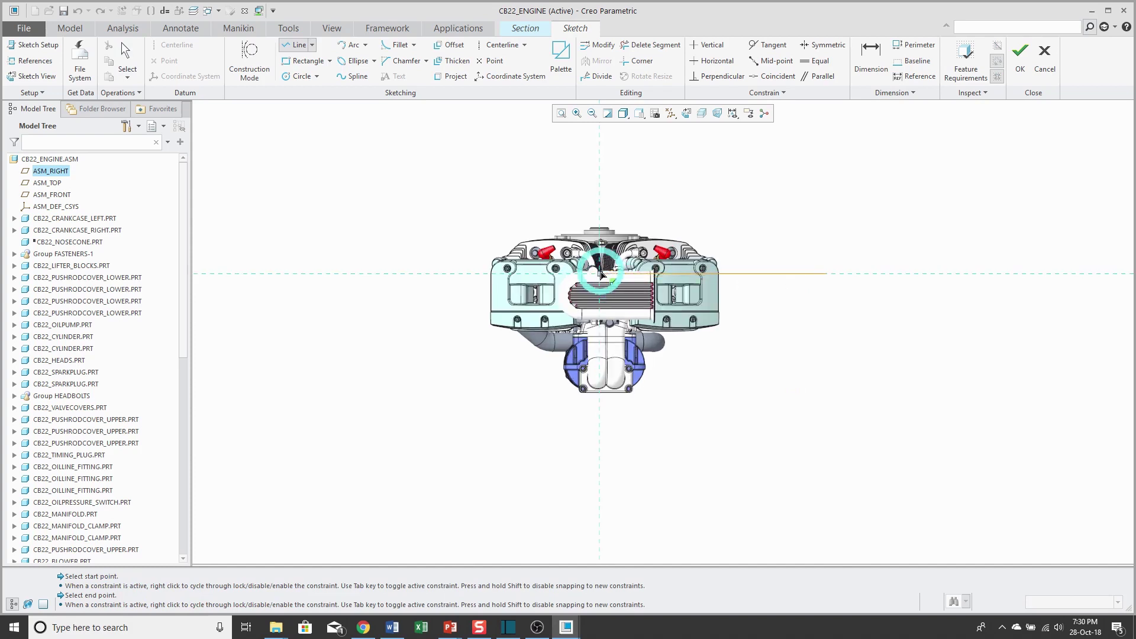
click(602, 274)
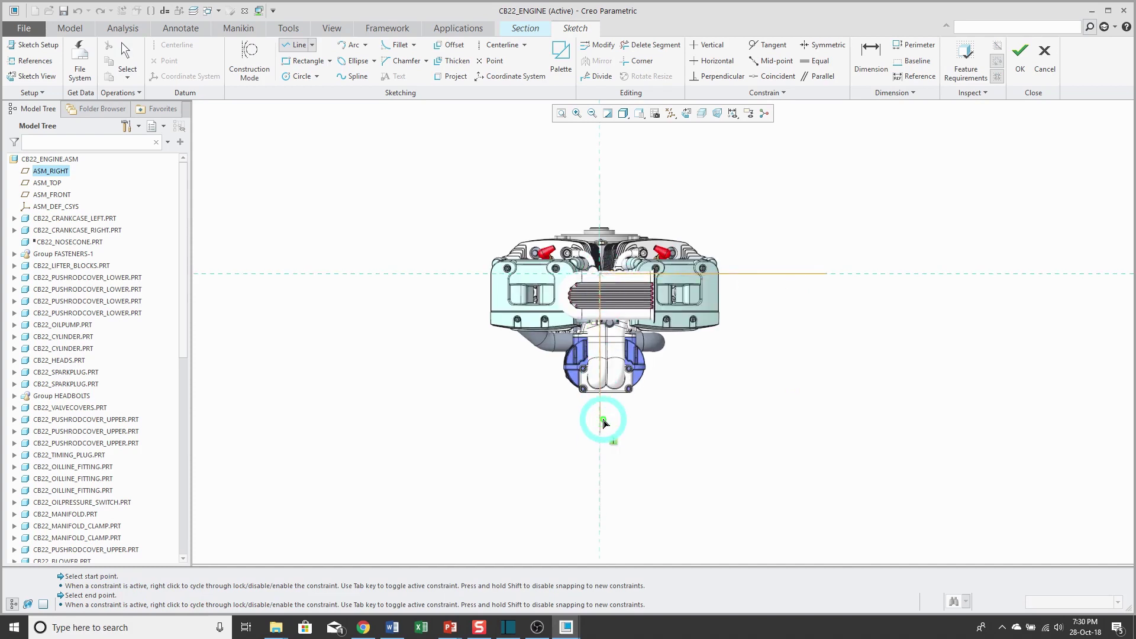
click(596, 504)
middle_click(740, 482)
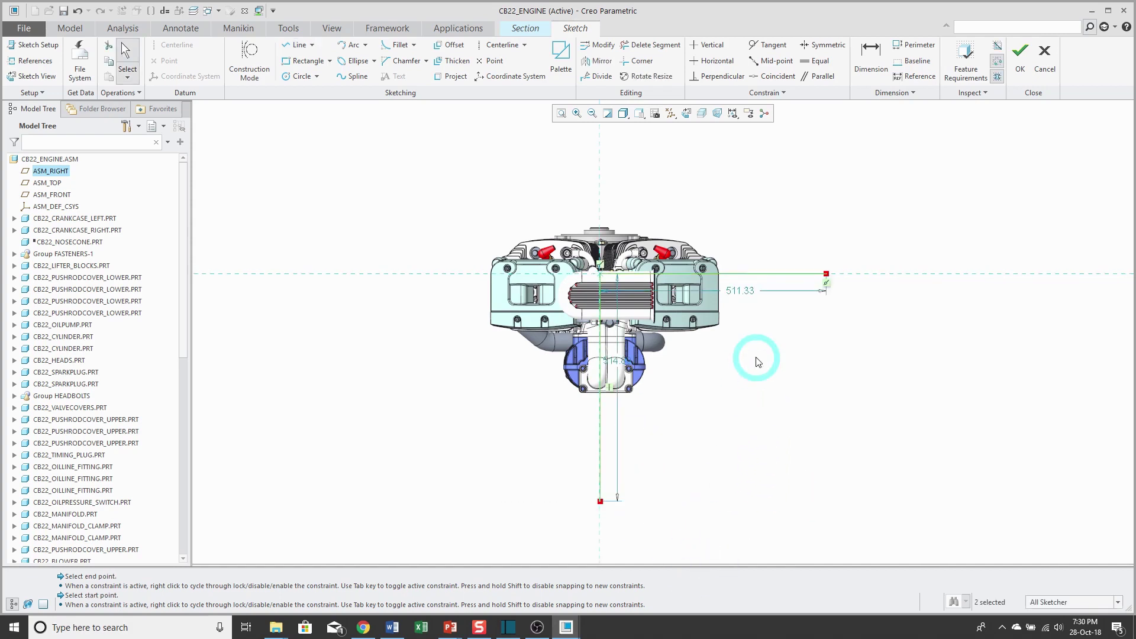
right_click(793, 418)
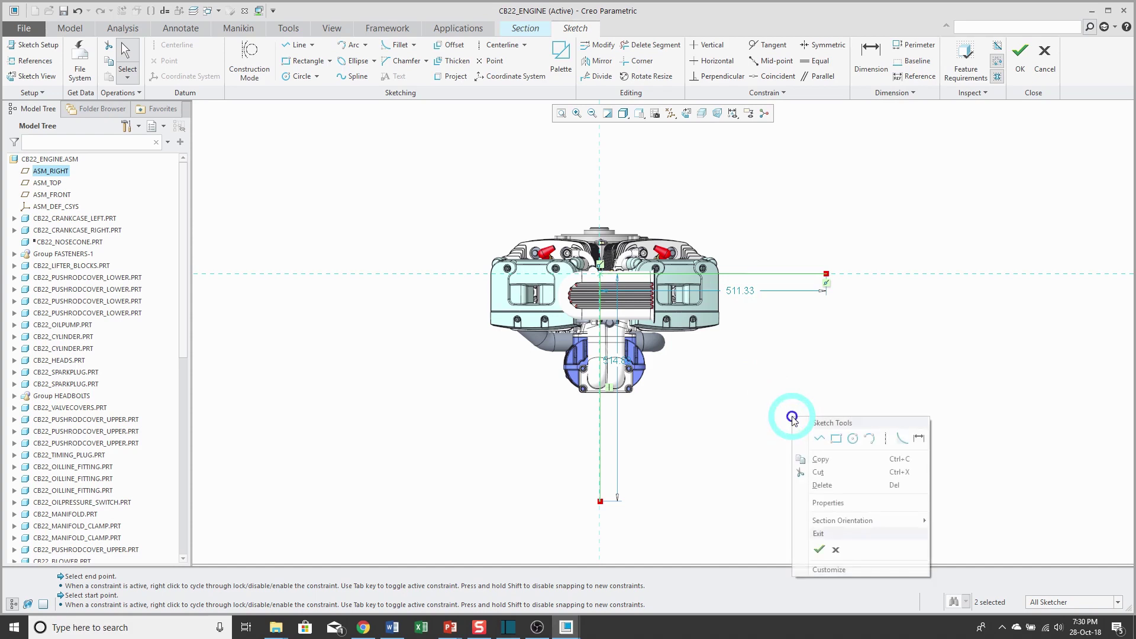
click(785, 530)
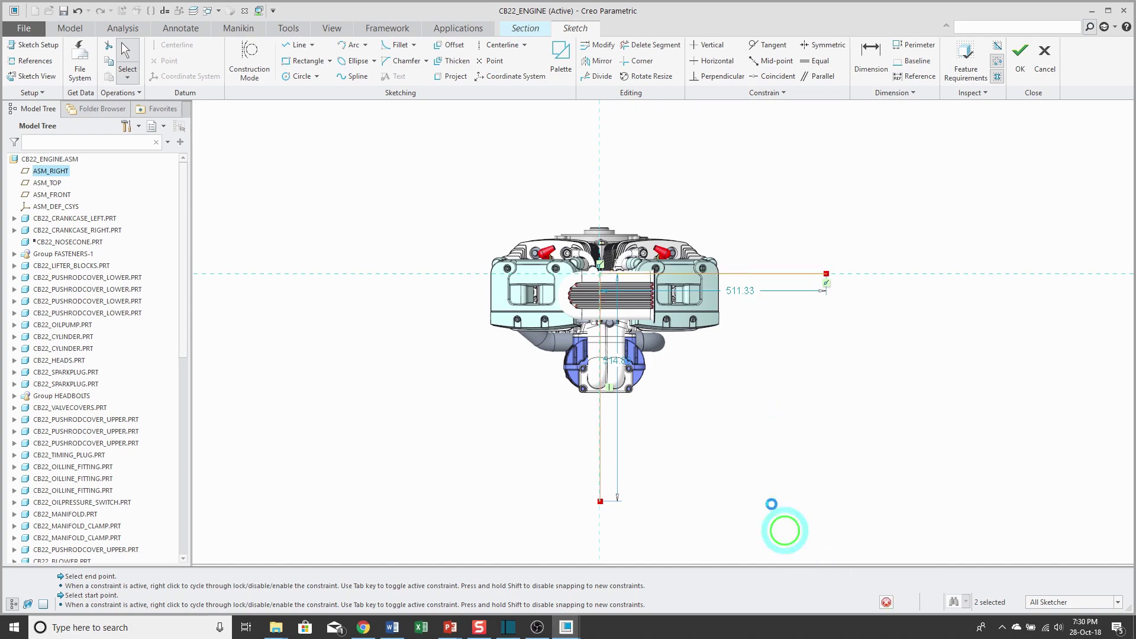
- Flip the clipping direction of the offset section so the opposite side of the engine is cut away
mouse_move(655, 330)
middle_down()
mouse_move(620, 253)
mouse_move(730, 274)
mouse_move(642, 275)
mouse_move(704, 431)
middle_up()
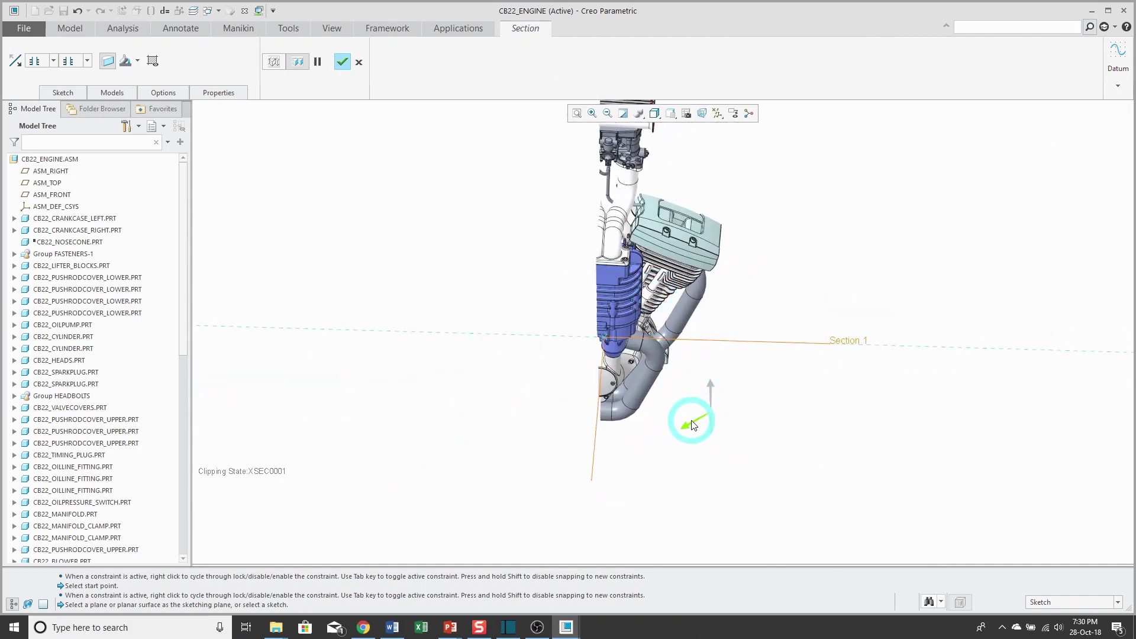
click(694, 425)
middle_drag(729, 451, 695, 425)
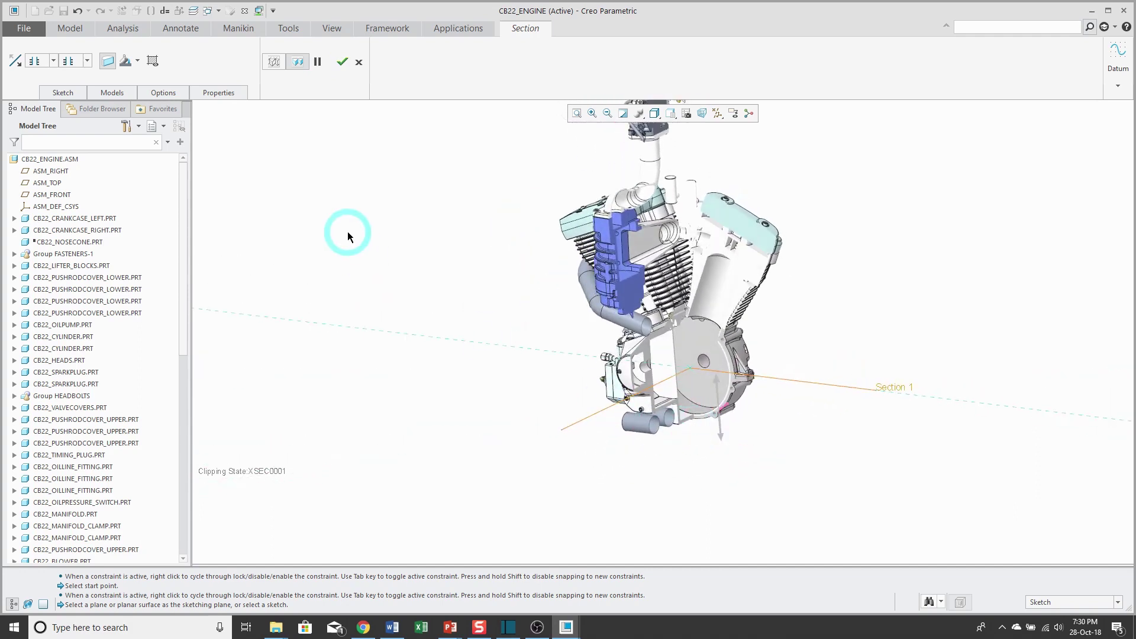
- Show the hatching pattern on the offset section and cap its cut surfaces with the cyan color
click(152, 61)
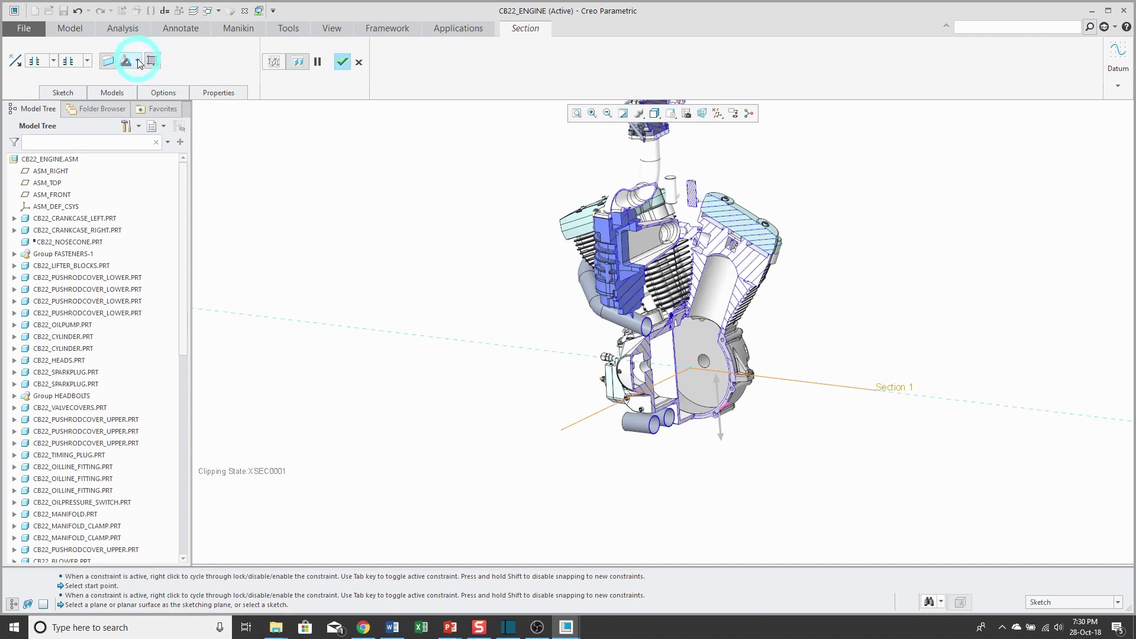
click(139, 63)
click(137, 77)
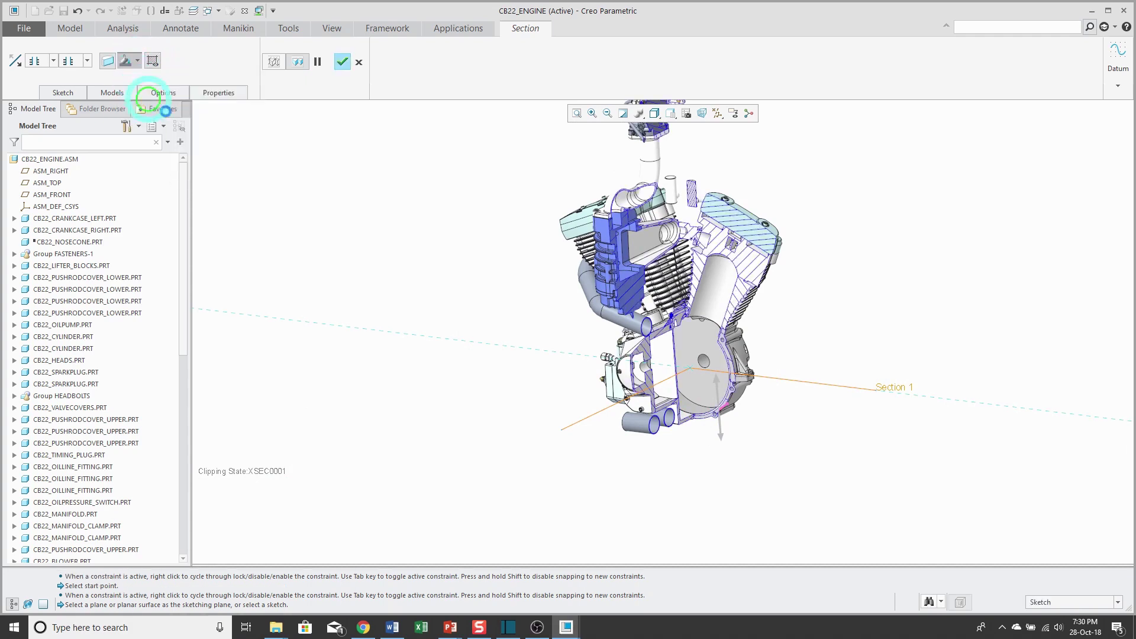
scroll(675, 172, down, 1)
middle_drag(678, 173, 727, 183)
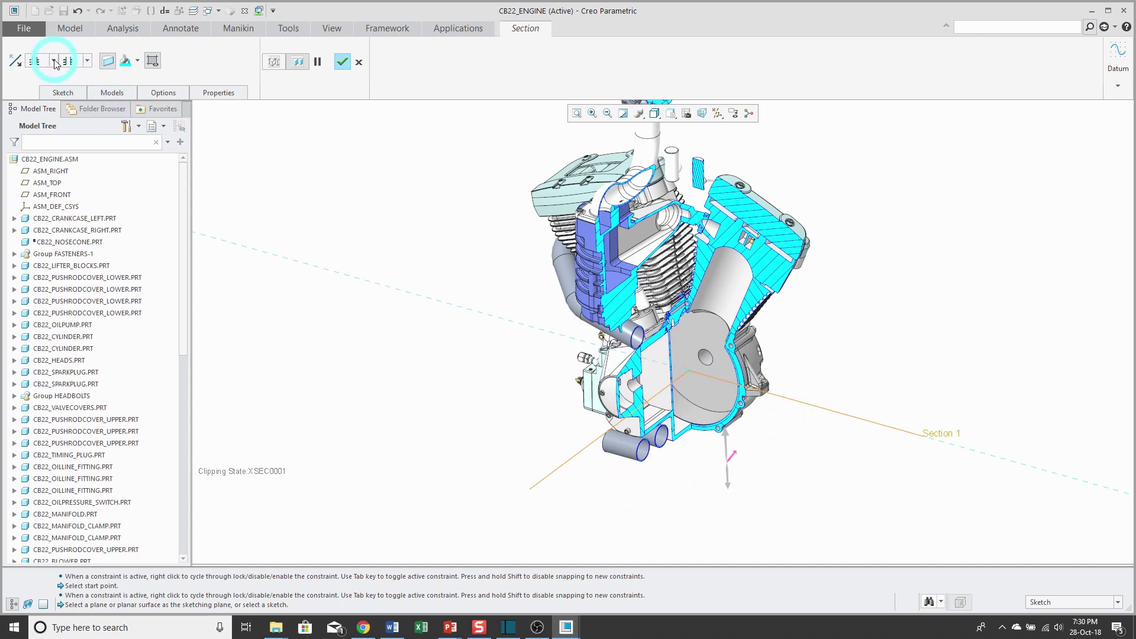
- Set the first side of the sketch extension to none and flip the extension direction to the other side
click(39, 75)
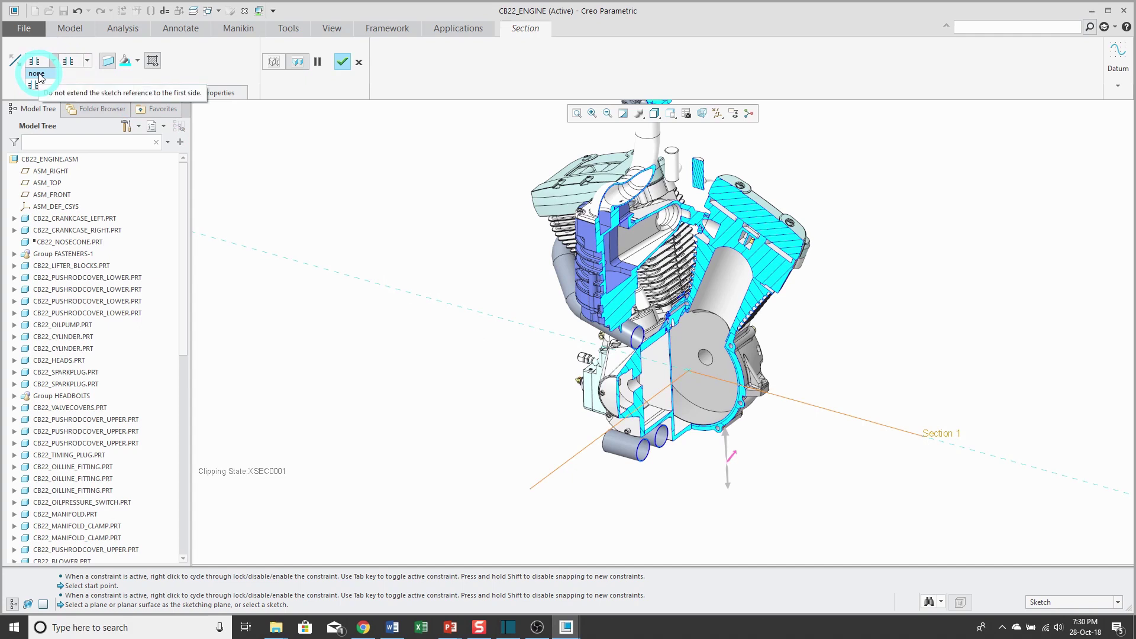
click(38, 74)
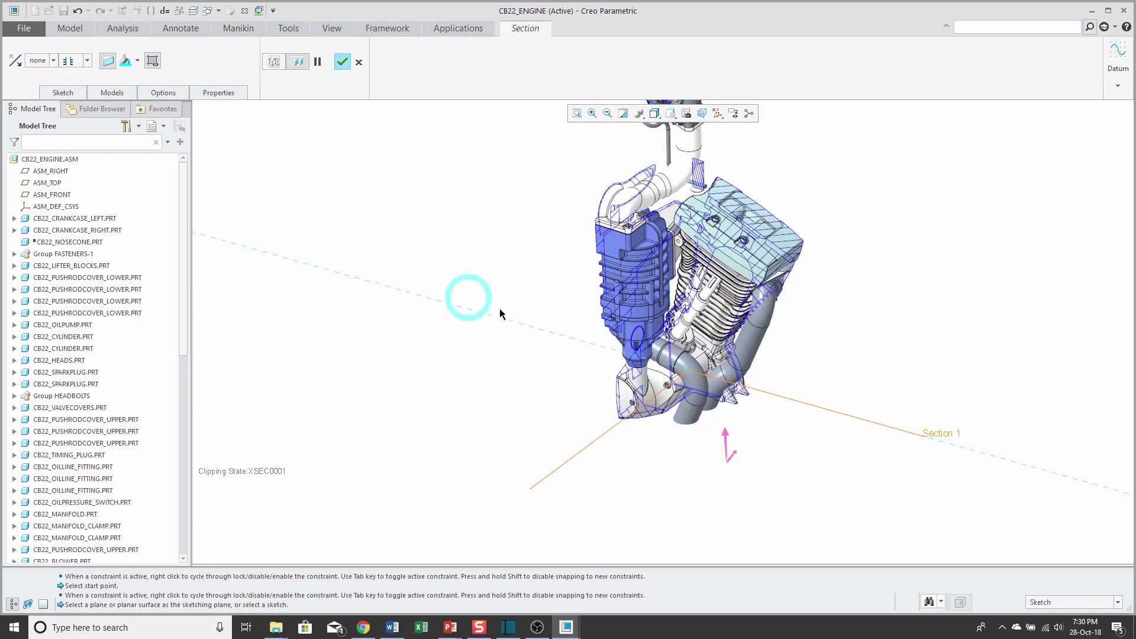
middle_drag(604, 342, 632, 371)
click(732, 424)
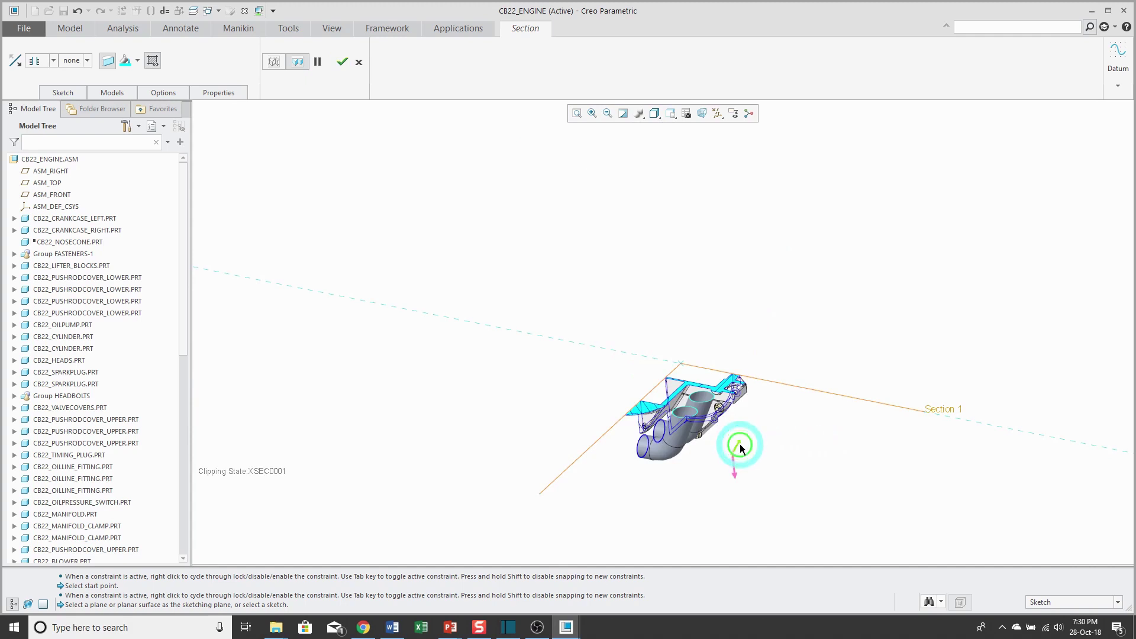
- Flip the sketch extension direction, set the first-side extension to none, and extend the offset section on the second side instead
click(740, 446)
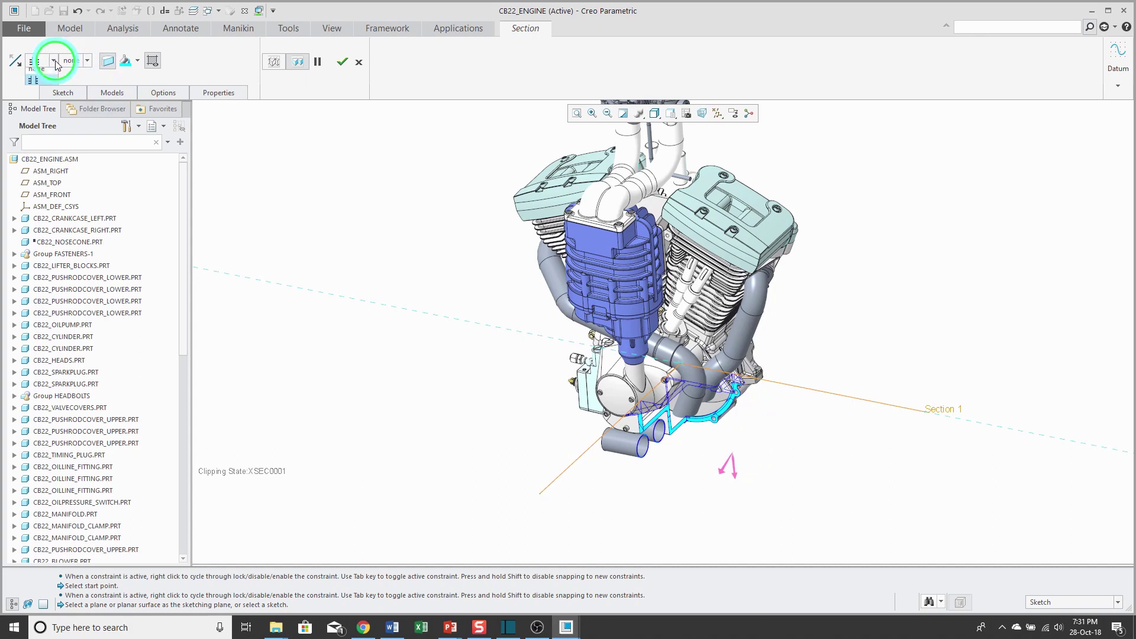
click(36, 68)
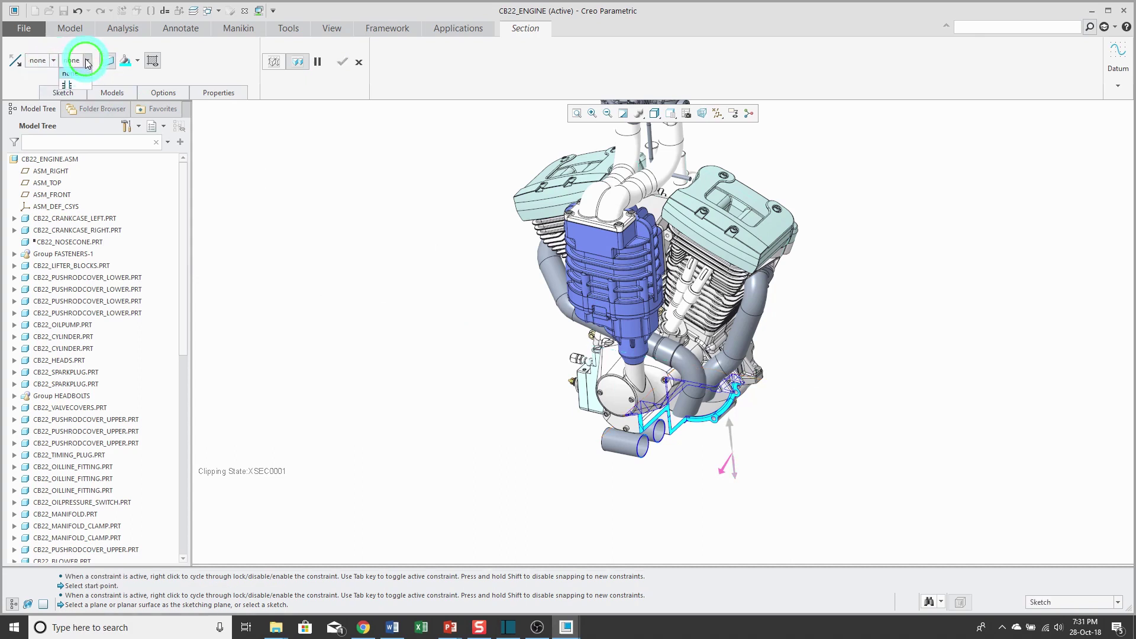
click(68, 85)
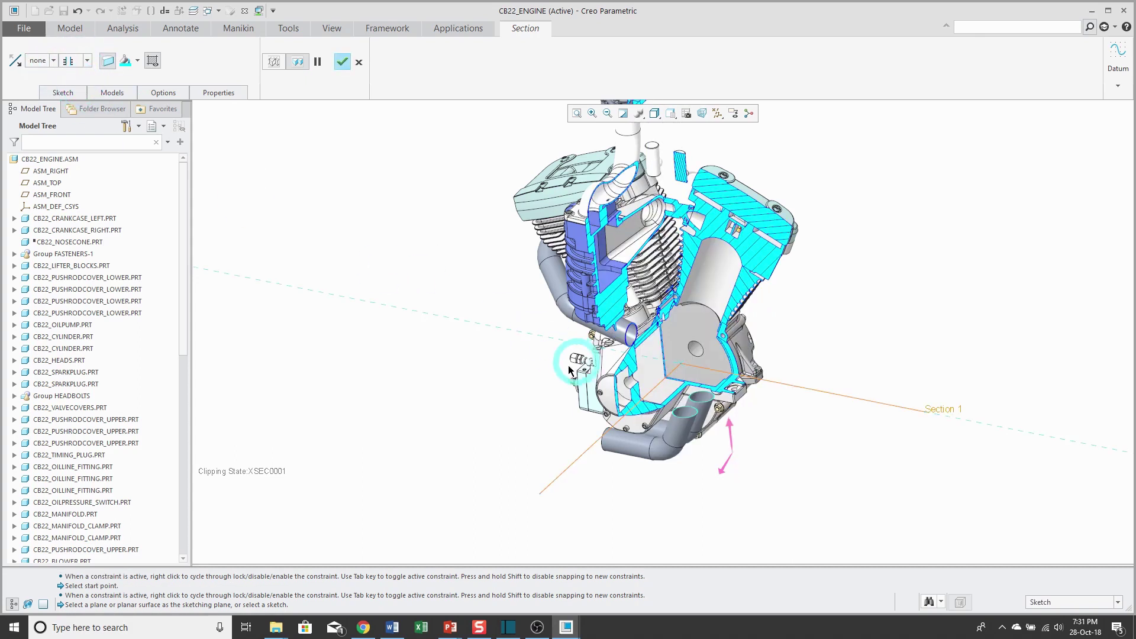
middle_drag(515, 355, 544, 366)
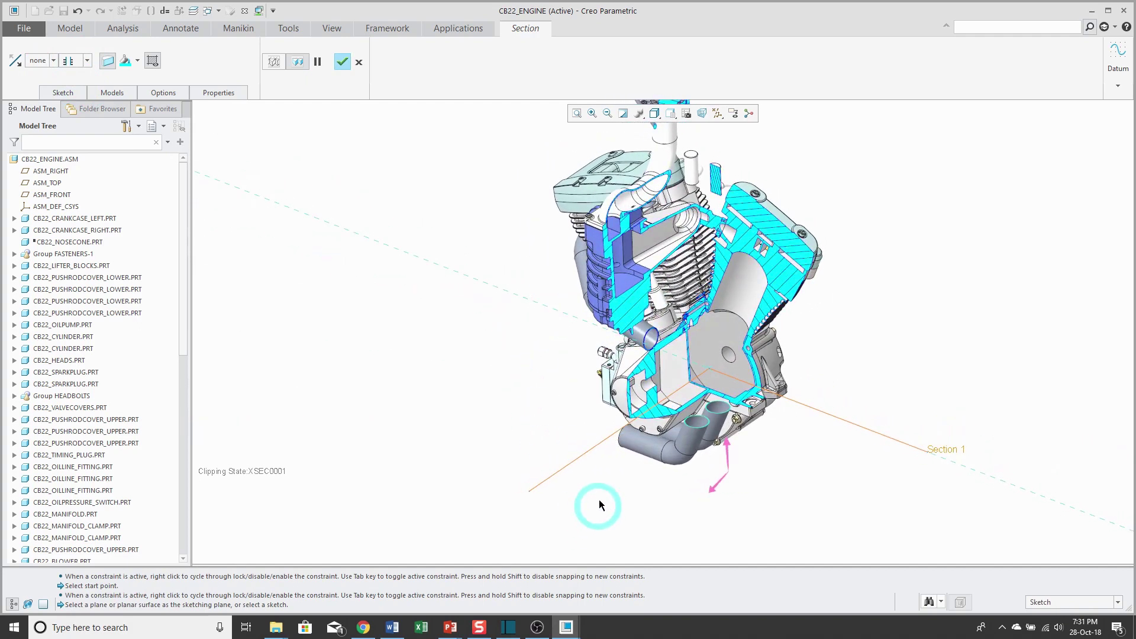
middle_drag(599, 501, 593, 477)
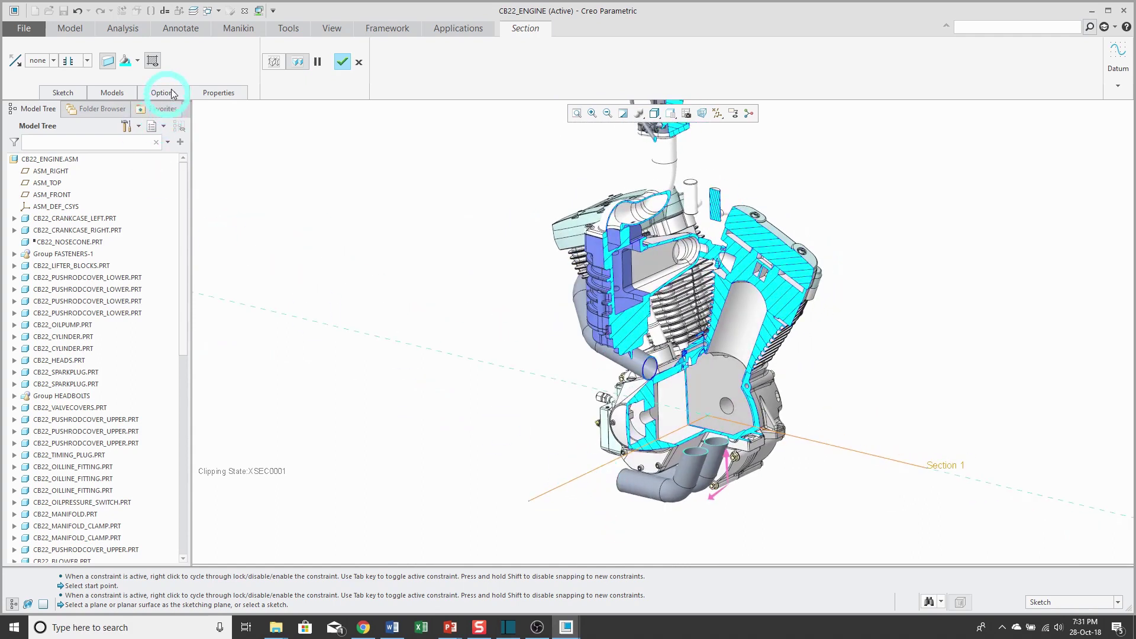
- Name the offset section C and accept it
click(218, 94)
click(251, 124)
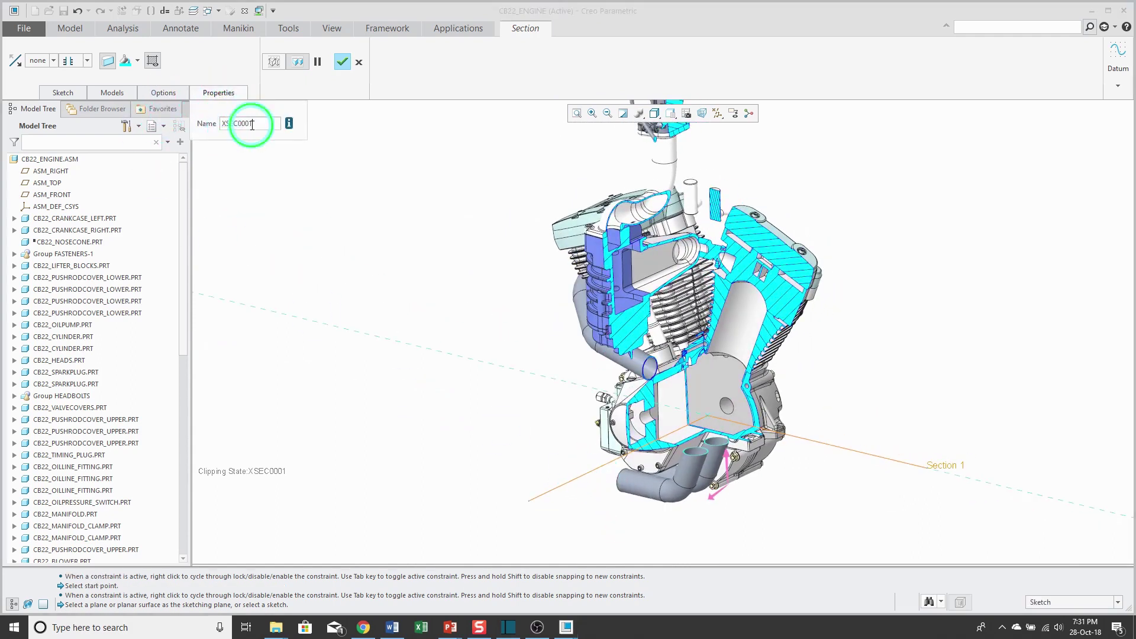
text(c)
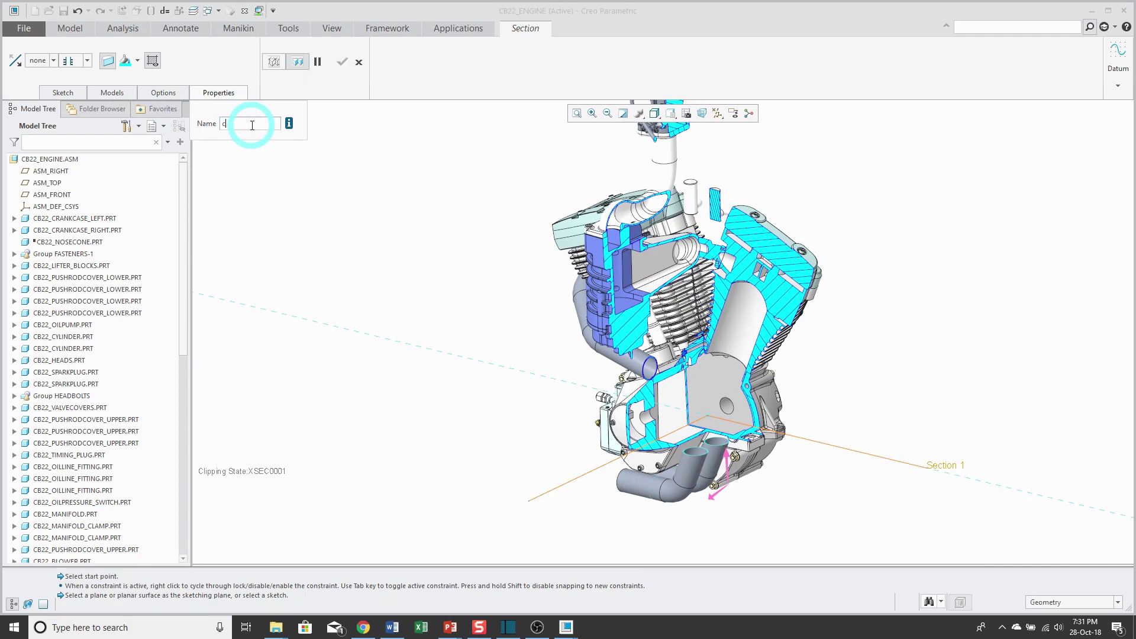
key(Return)
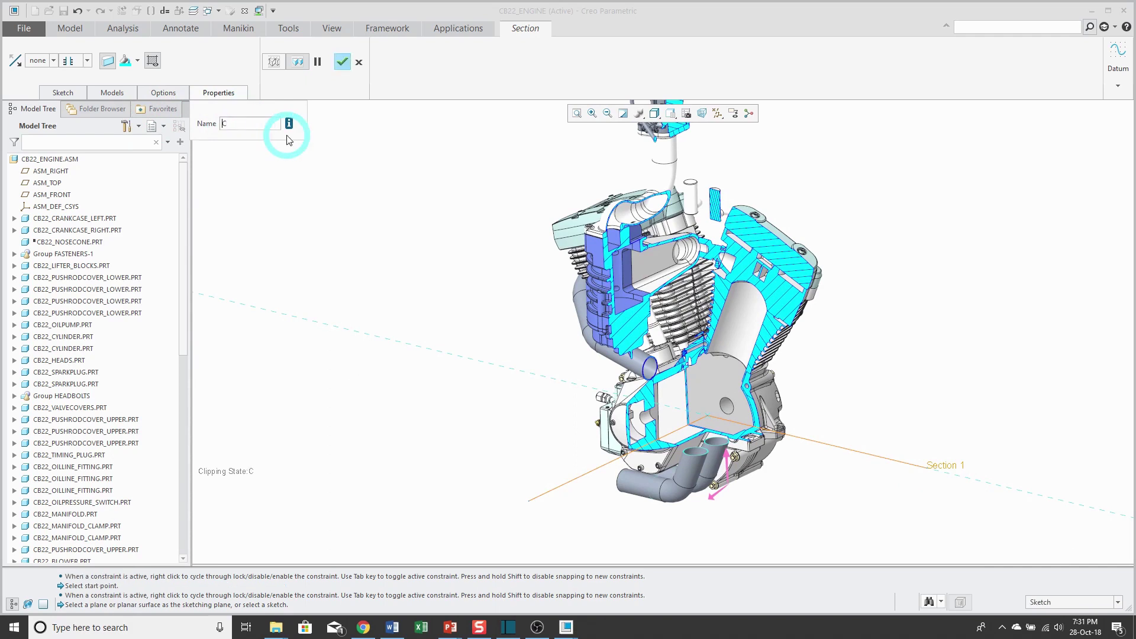
click(342, 62)
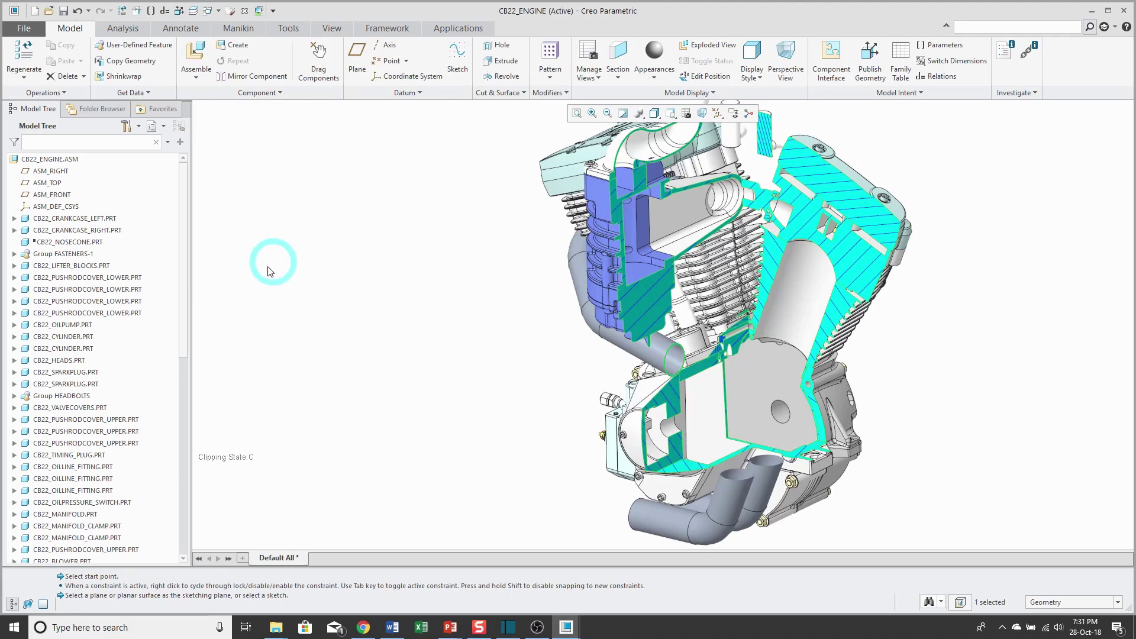
- Deactivate section C and turn off the display of its section hatching on the engine
drag(183, 320, 182, 538)
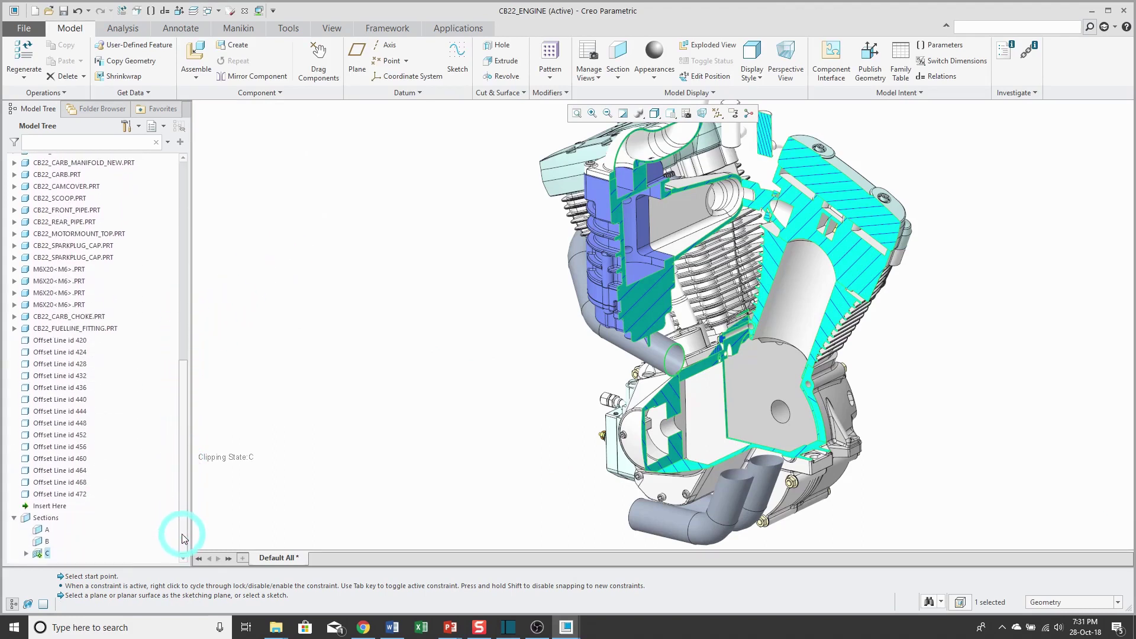
right_click(44, 556)
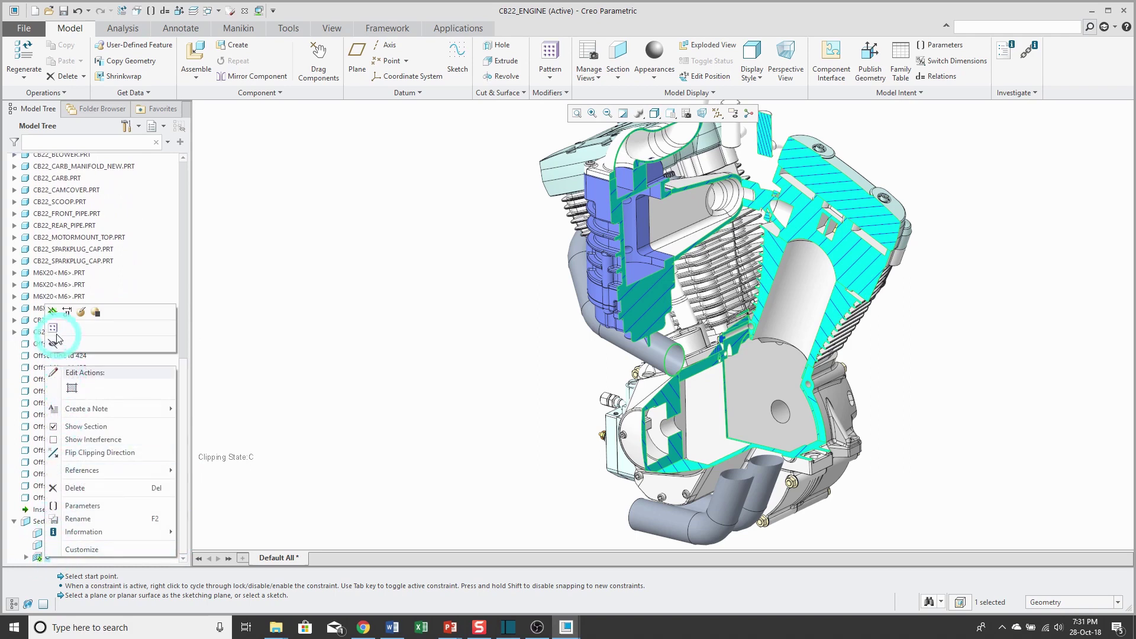
click(53, 328)
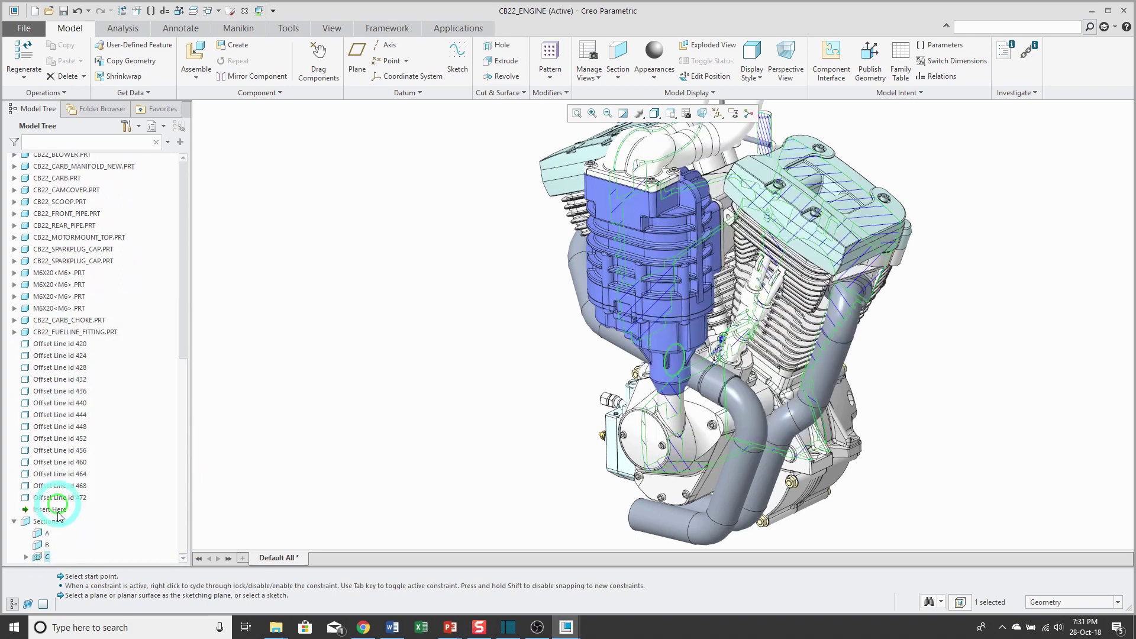
right_click(47, 560)
click(83, 440)
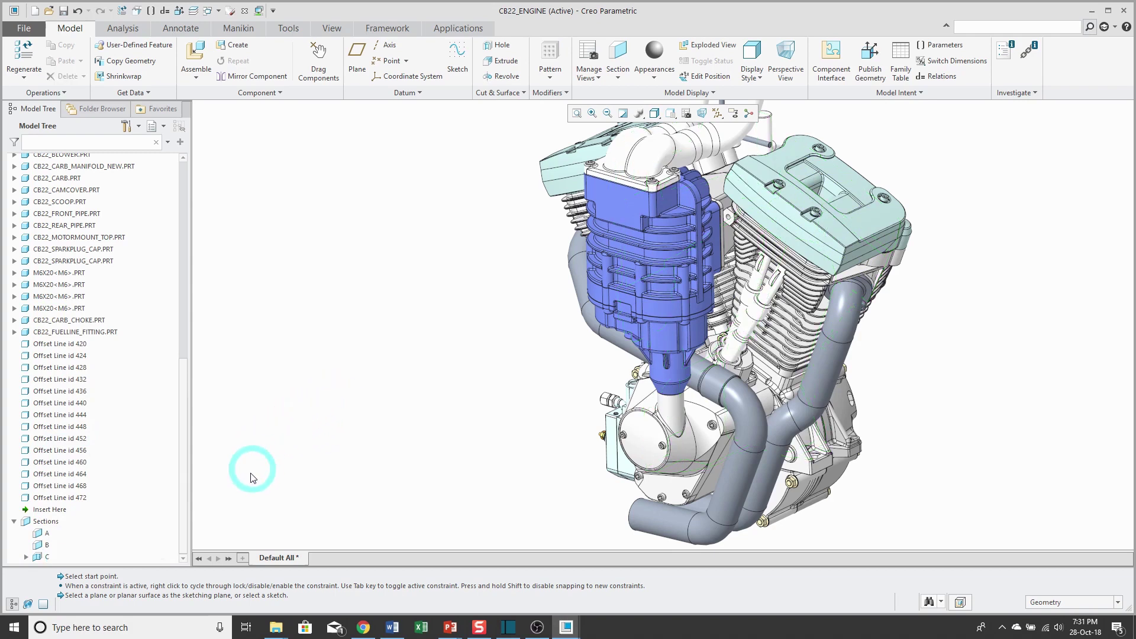
- Edit section C's hatching for the CB22_CAMCOVER part, enlarging the hatch scale and setting the angle to 60
right_click(48, 556)
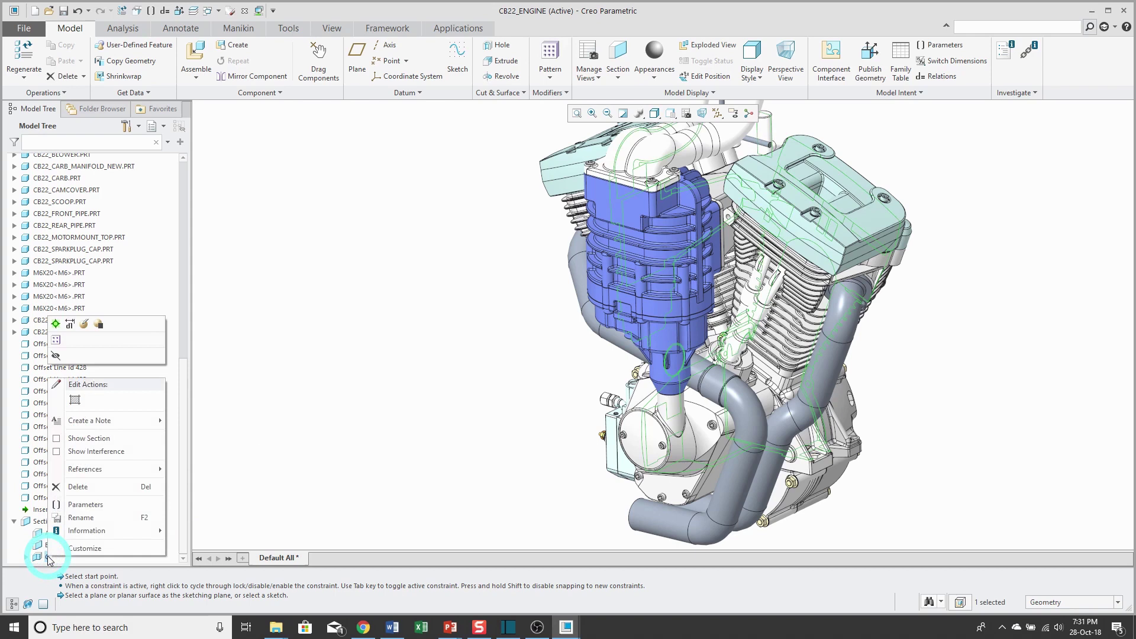
click(75, 402)
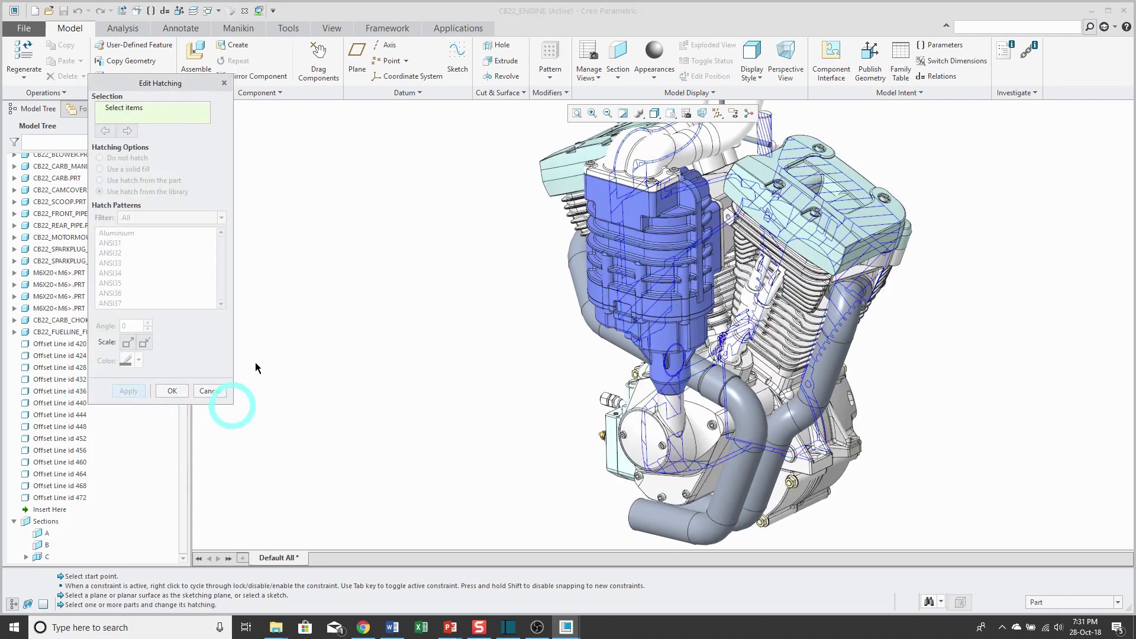
click(171, 104)
drag(165, 87, 317, 150)
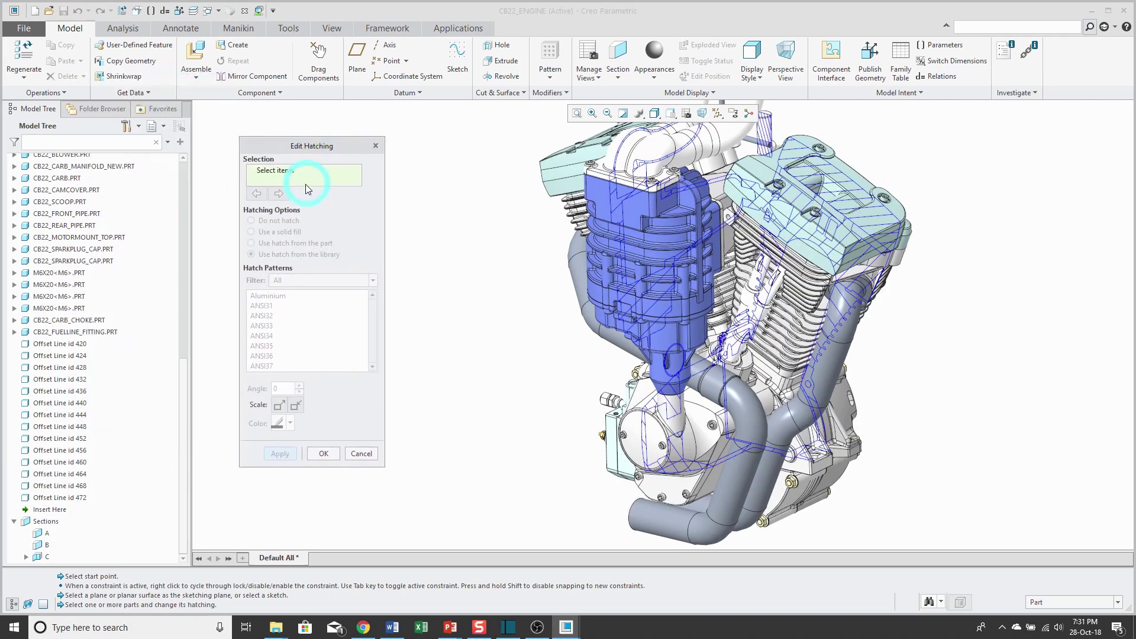
click(669, 446)
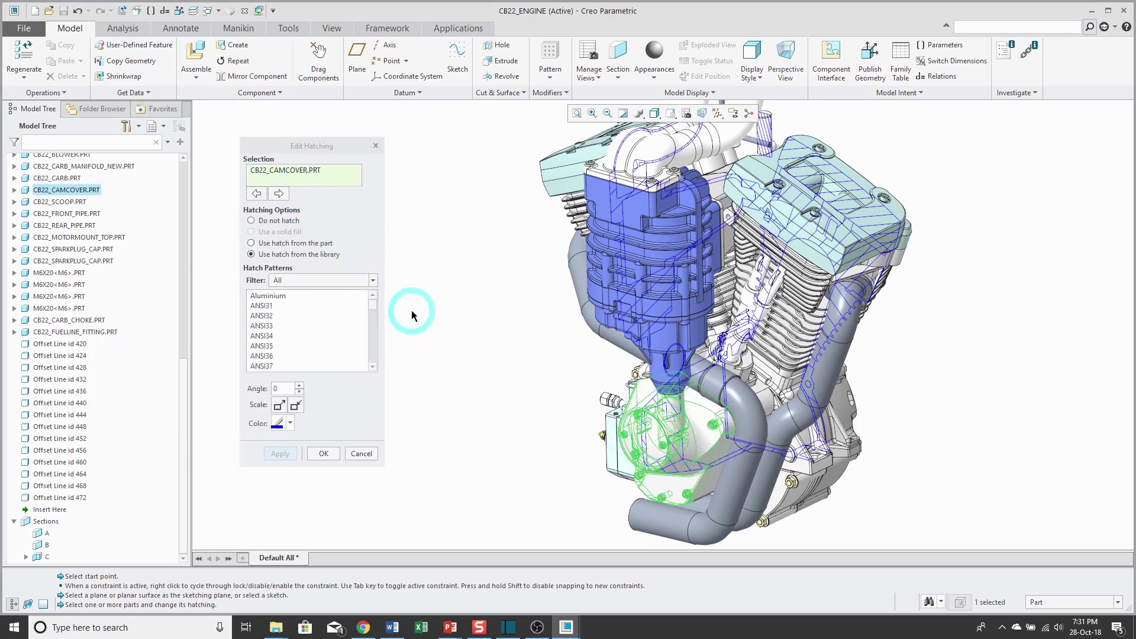
click(283, 408)
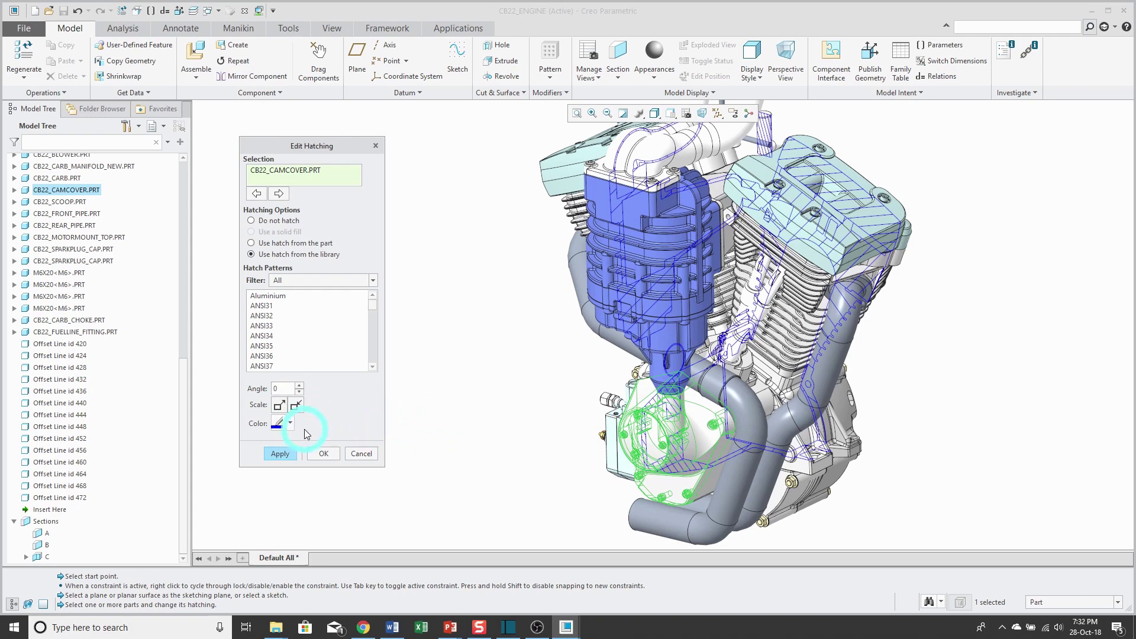
click(300, 386)
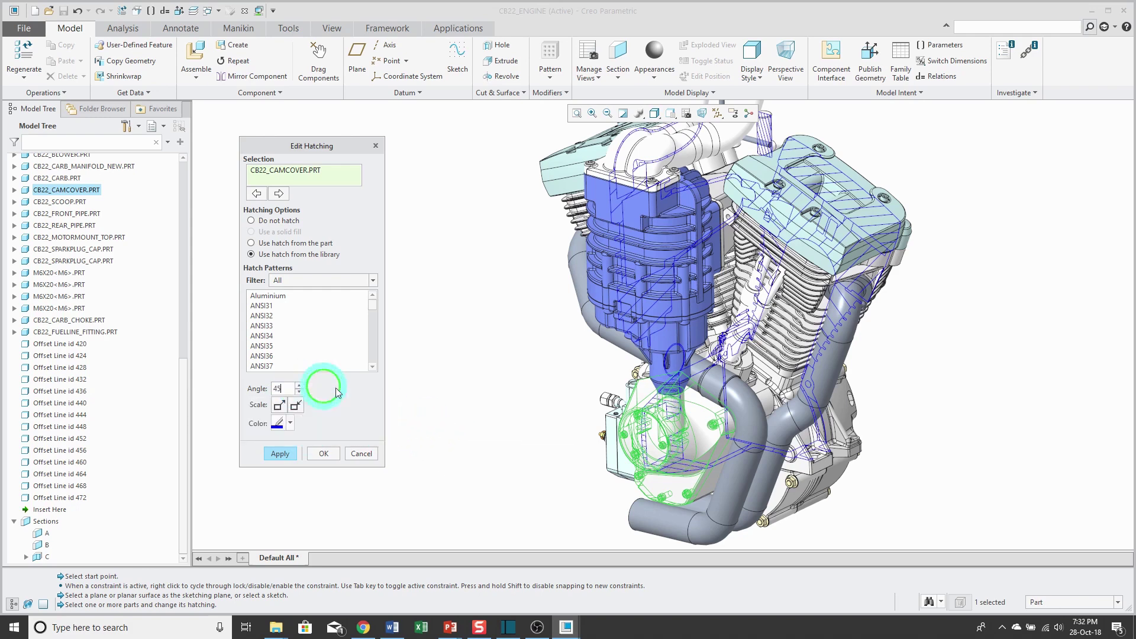
click(300, 386)
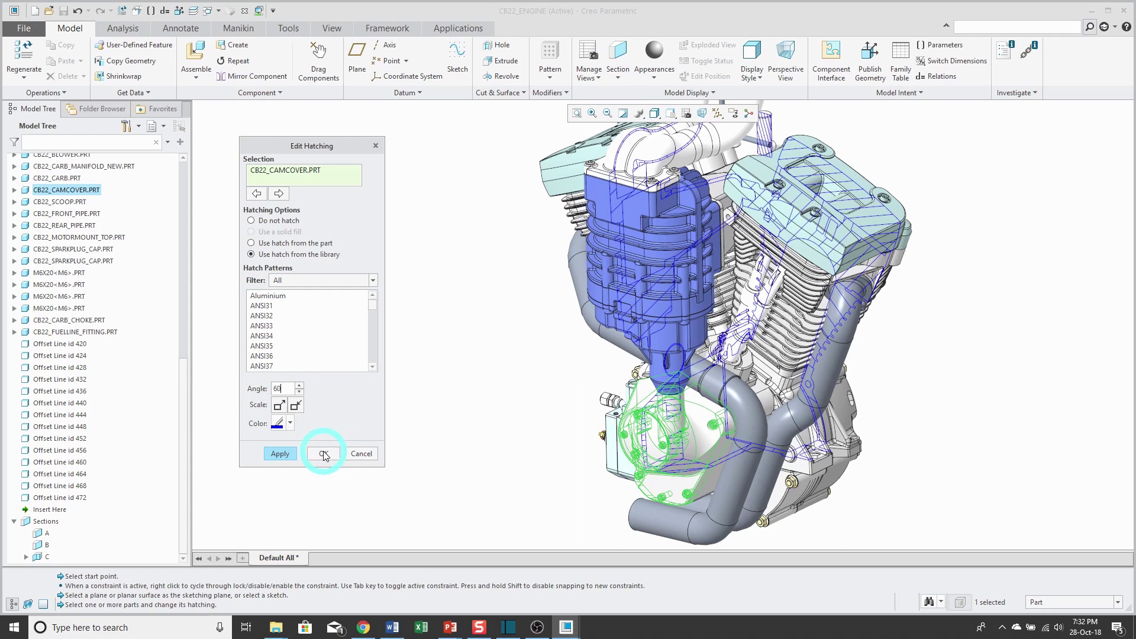
- Advance the hatching selection through the next sectioned parts to CB22_BLOWER and accept the hatching edits
click(279, 194)
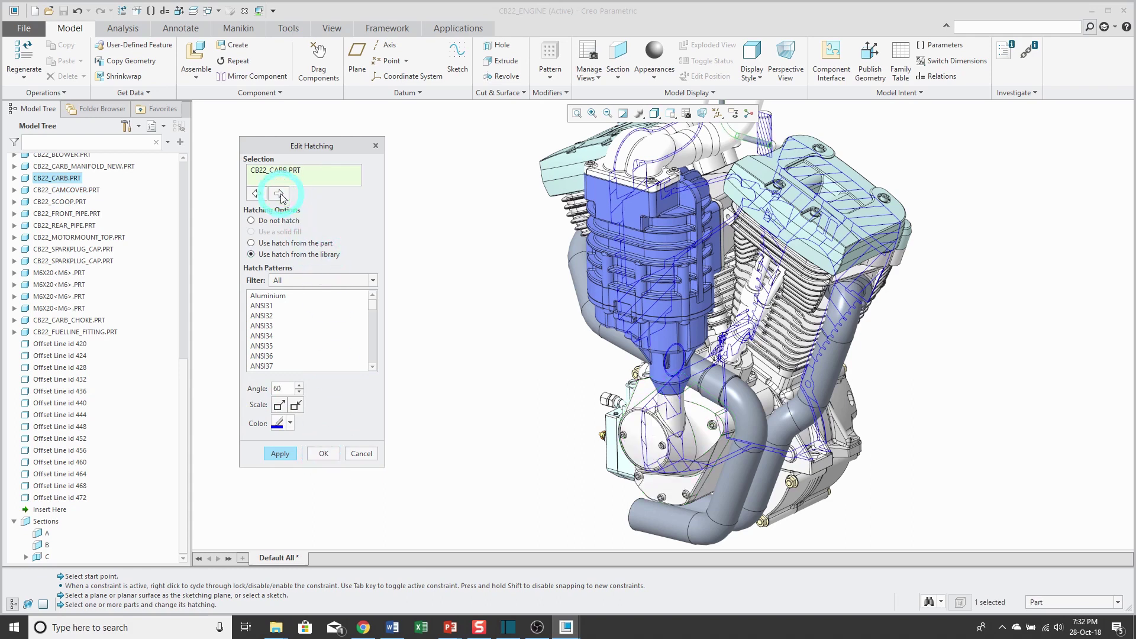
click(278, 194)
click(278, 194)
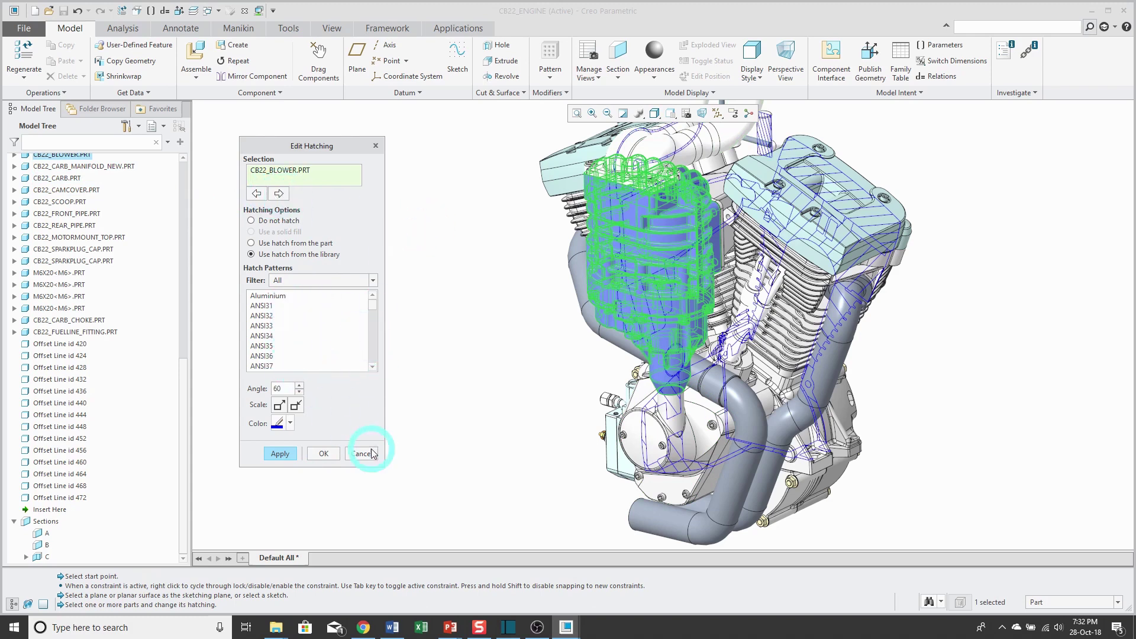
click(325, 455)
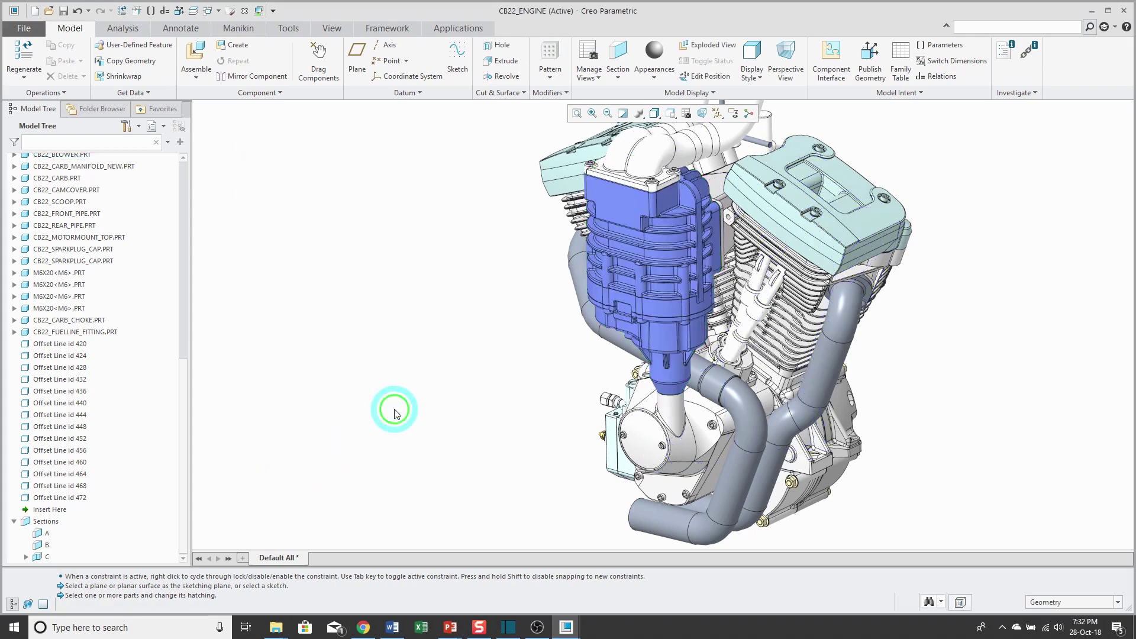
- Create a zone section scoped to CB22_ENGINE.ASM with the negative side of ASM_RIGHT as its first half-space
click(615, 79)
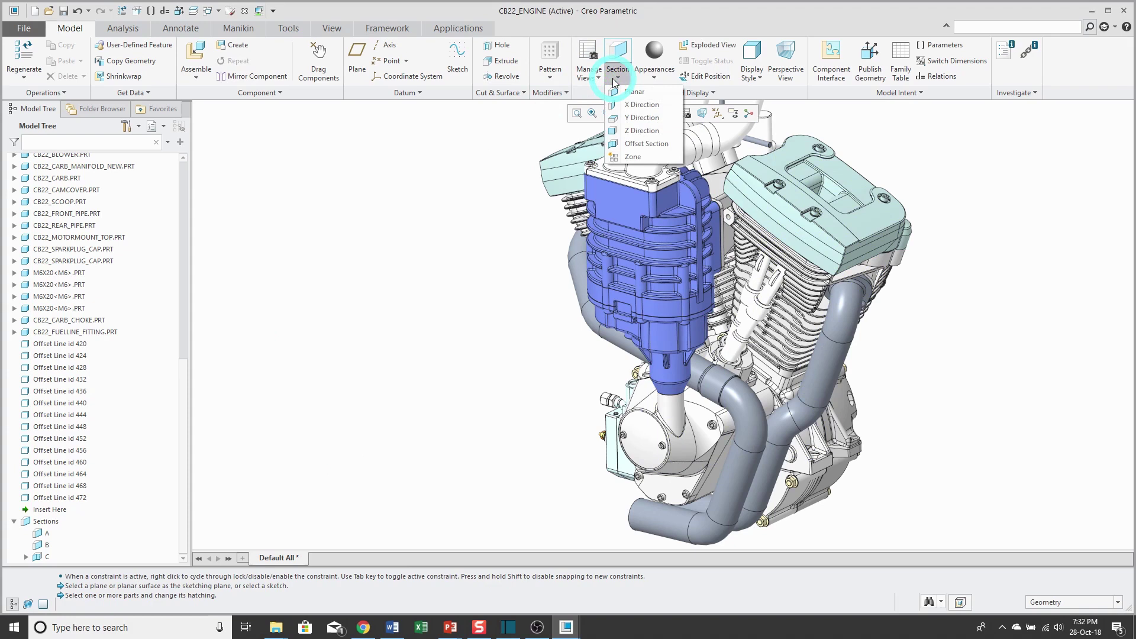
click(634, 157)
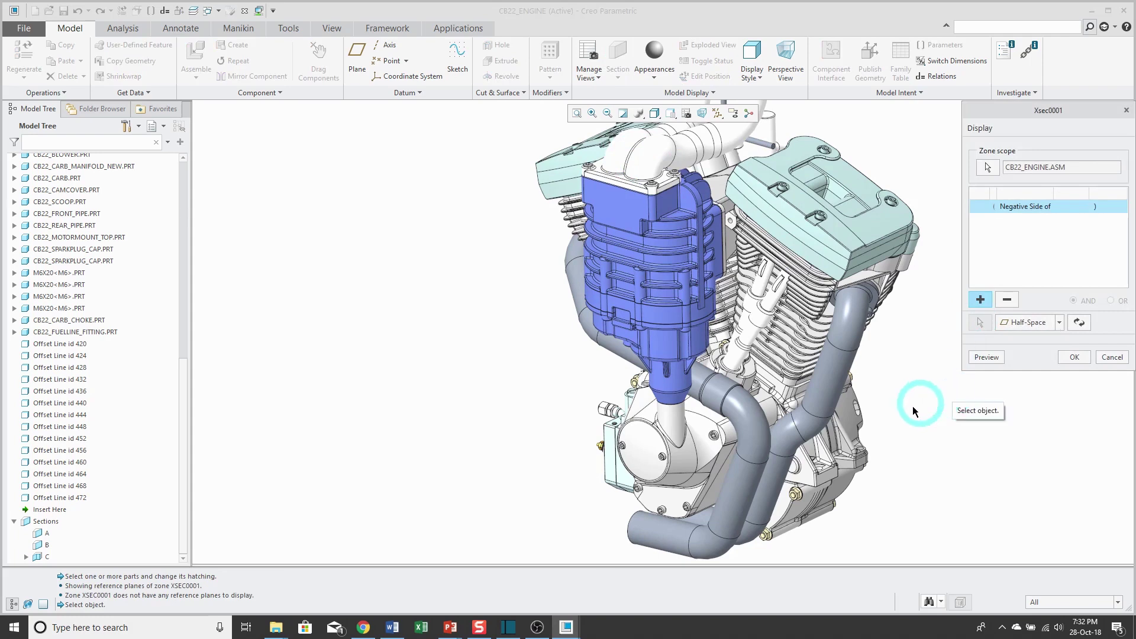
scroll(434, 367, down, 3)
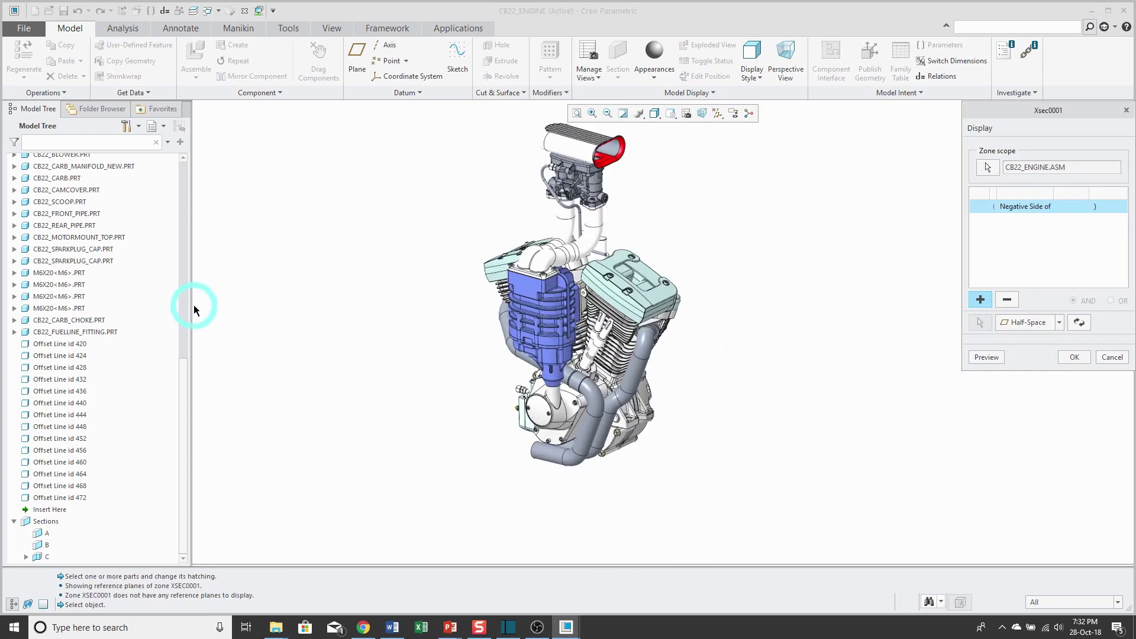
drag(186, 376, 190, 172)
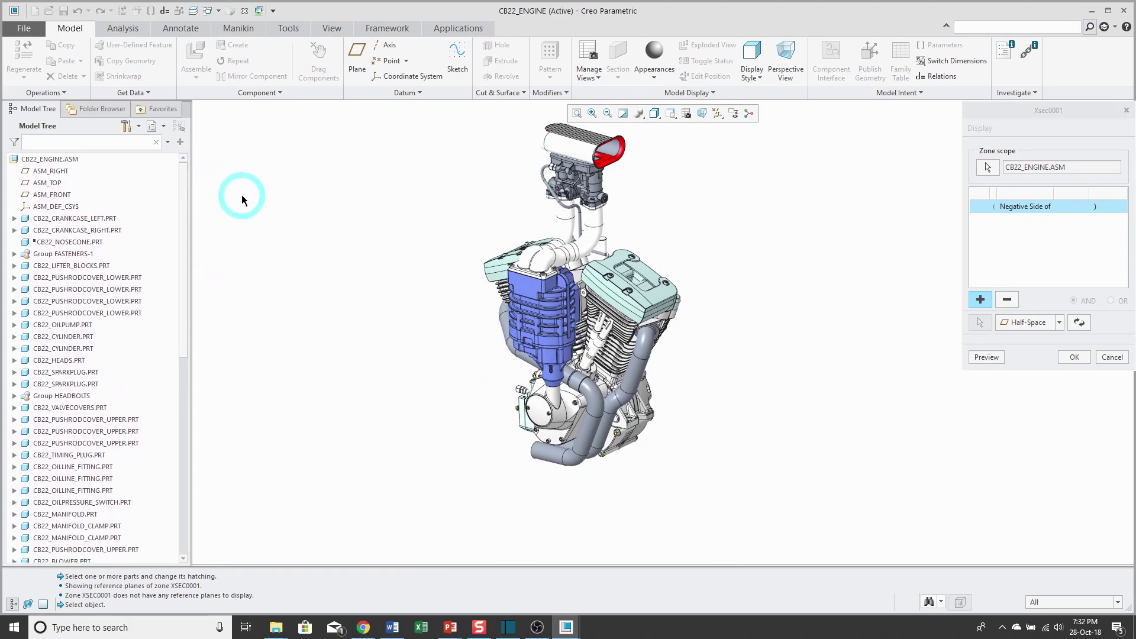
click(50, 171)
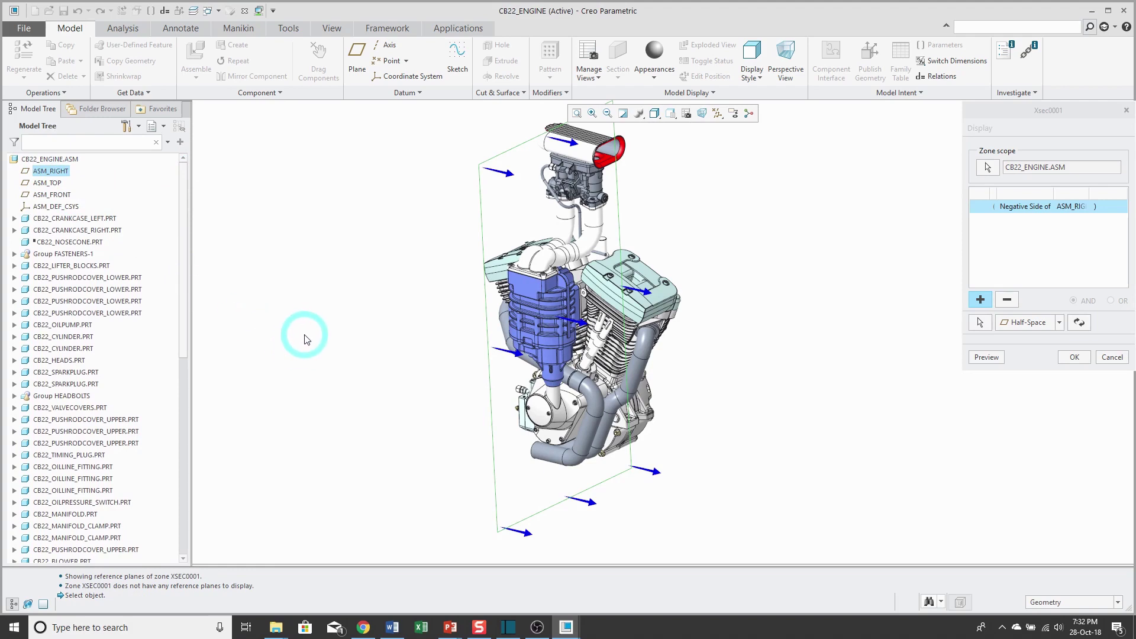
- Add the negative sides of ASM_TOP and ASM_FRONT to the zone as further half-spaces combined with AND
click(981, 299)
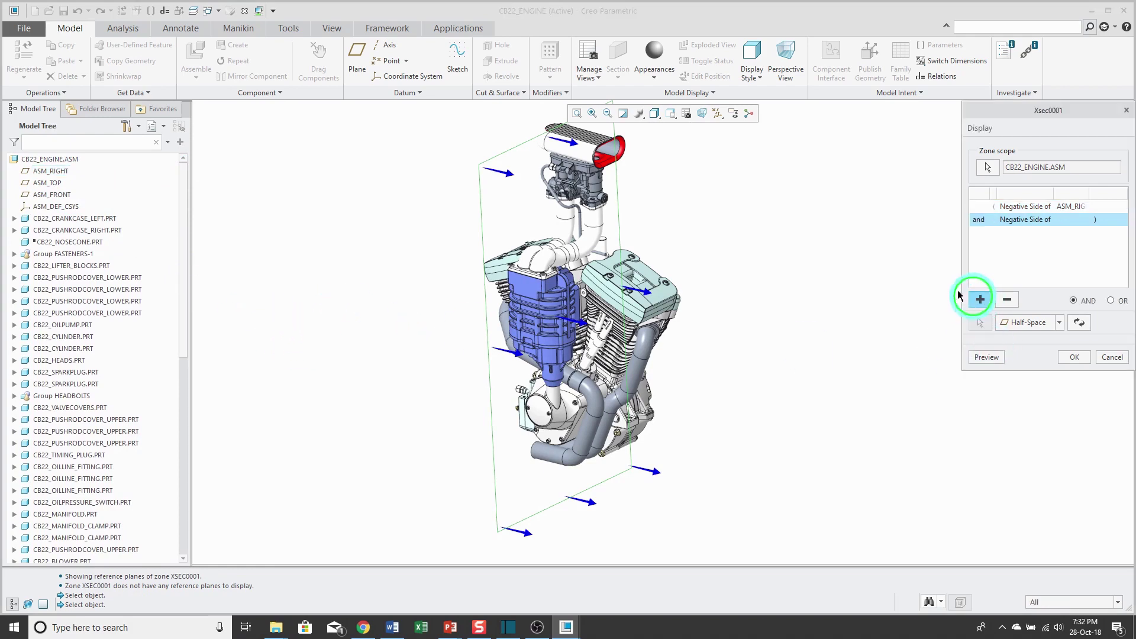
click(41, 184)
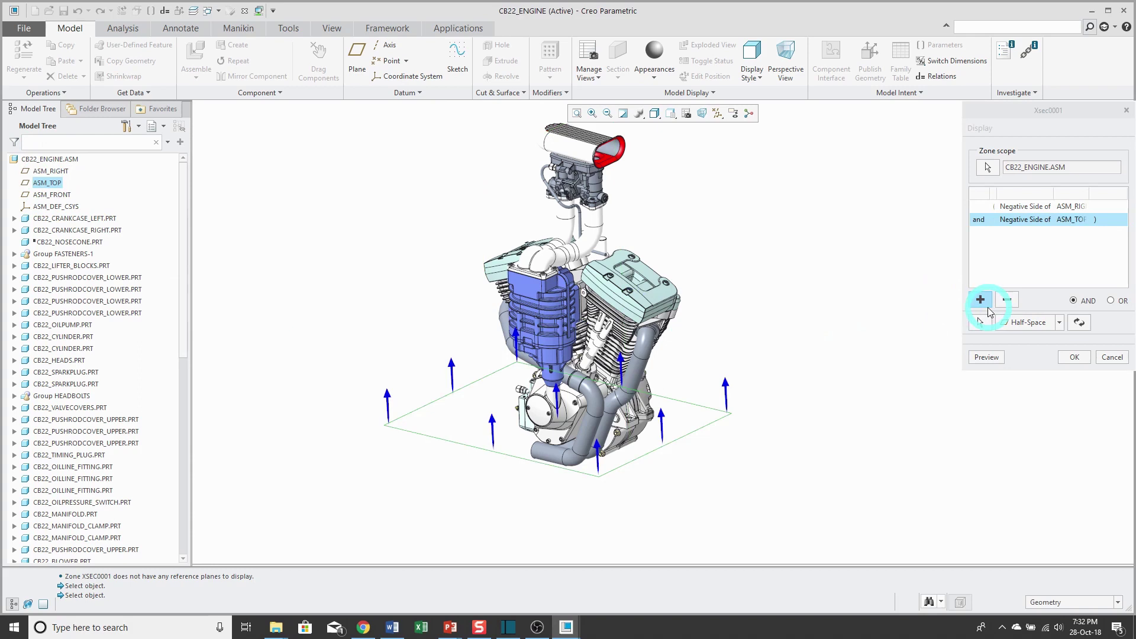
click(981, 299)
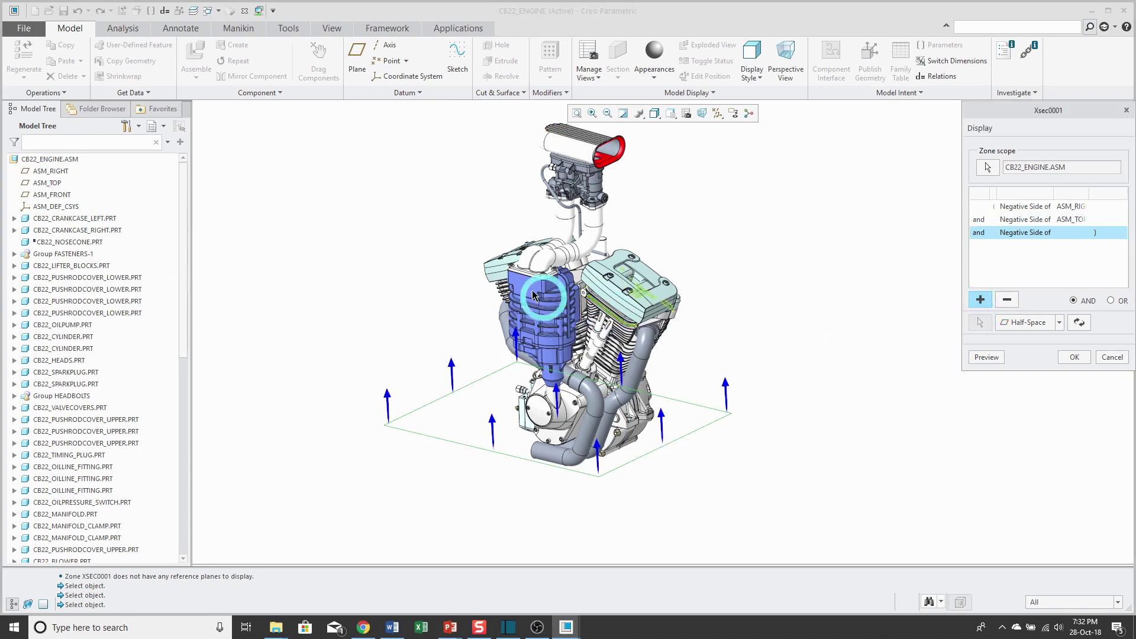
click(48, 194)
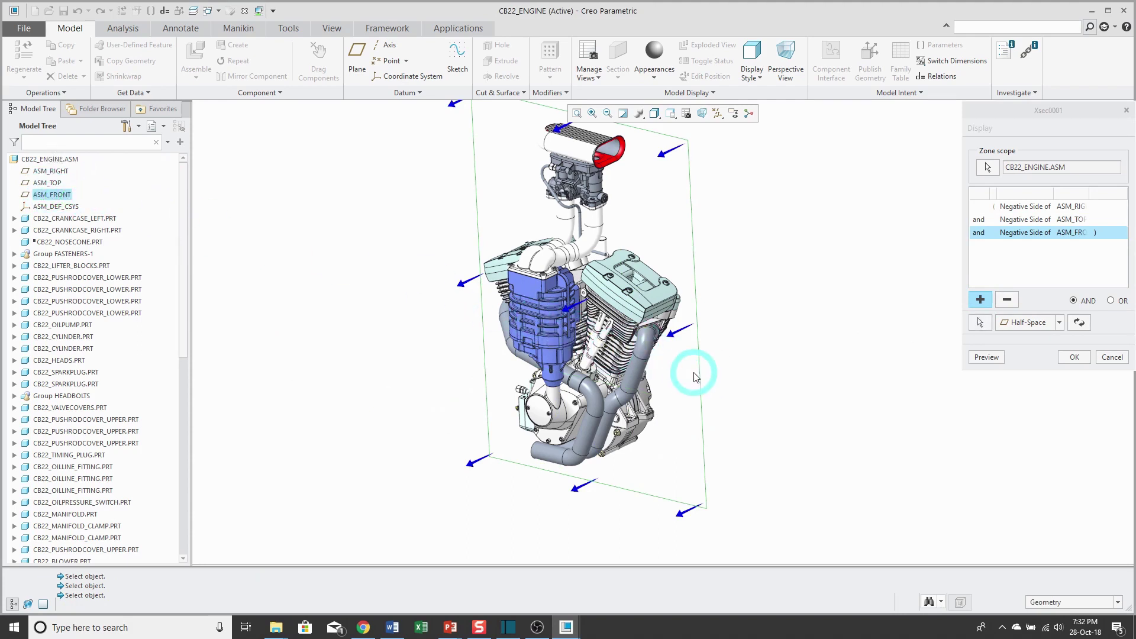
- Preview the zone's reference planes and review the available reference types, such as Inside-Outside and Offset CSYS
click(987, 358)
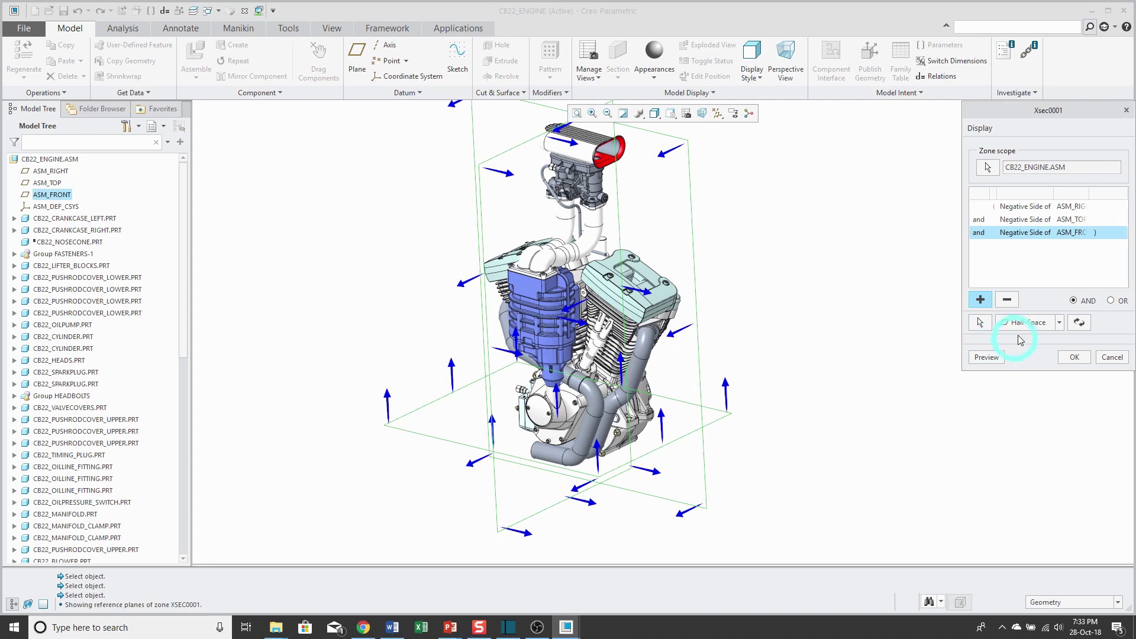
click(1060, 323)
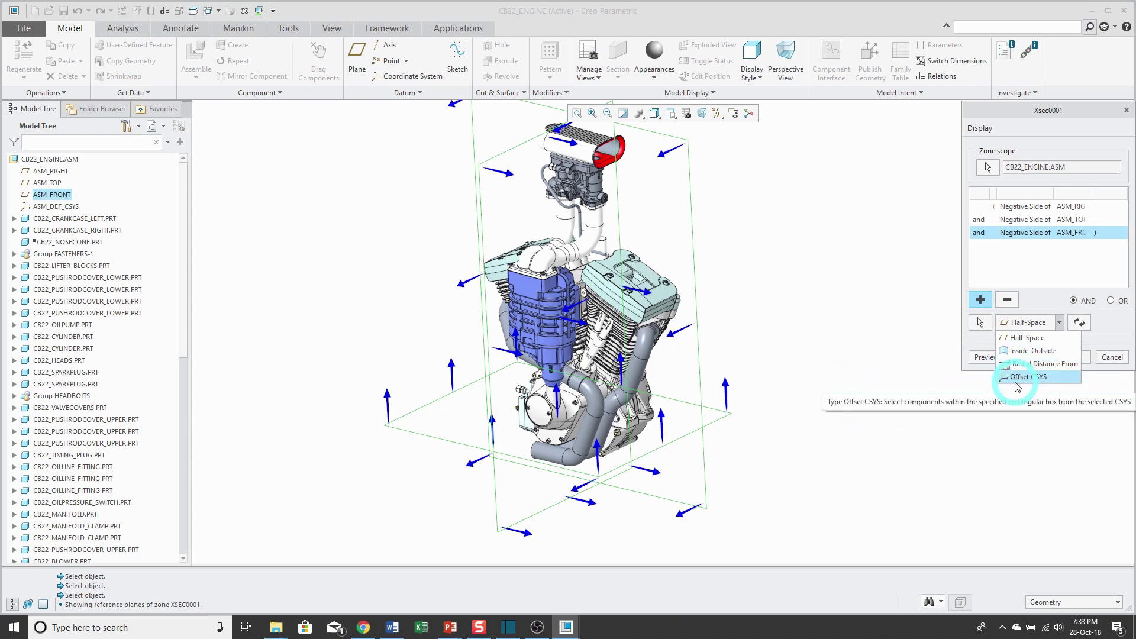
click(844, 416)
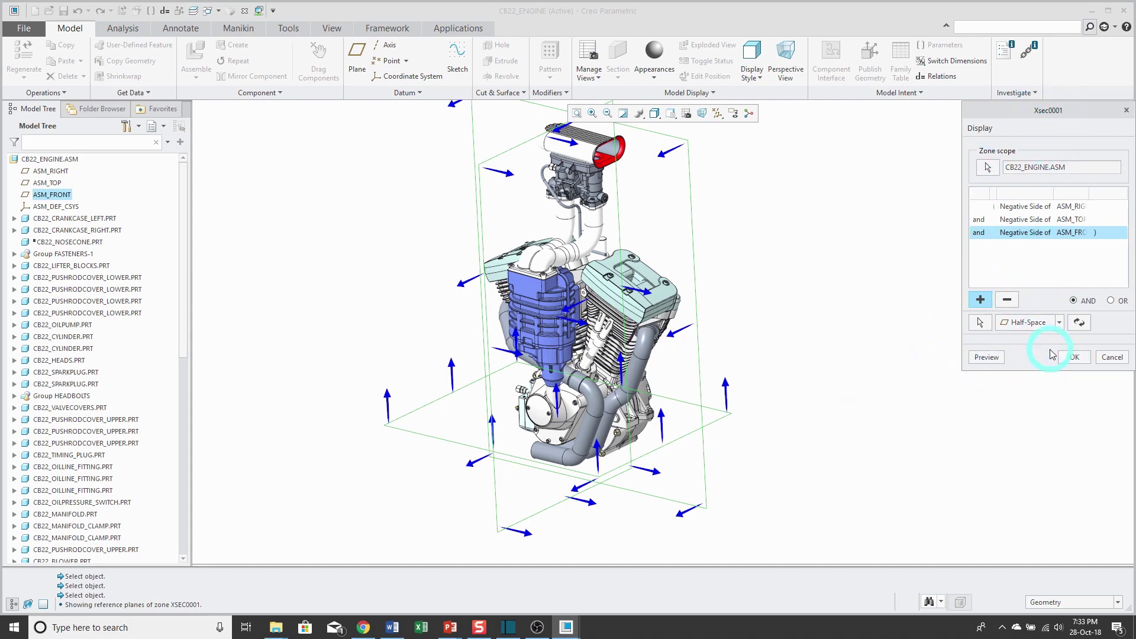
- Accept the zone definition and check the sections listed at the end of the model tree
click(1073, 358)
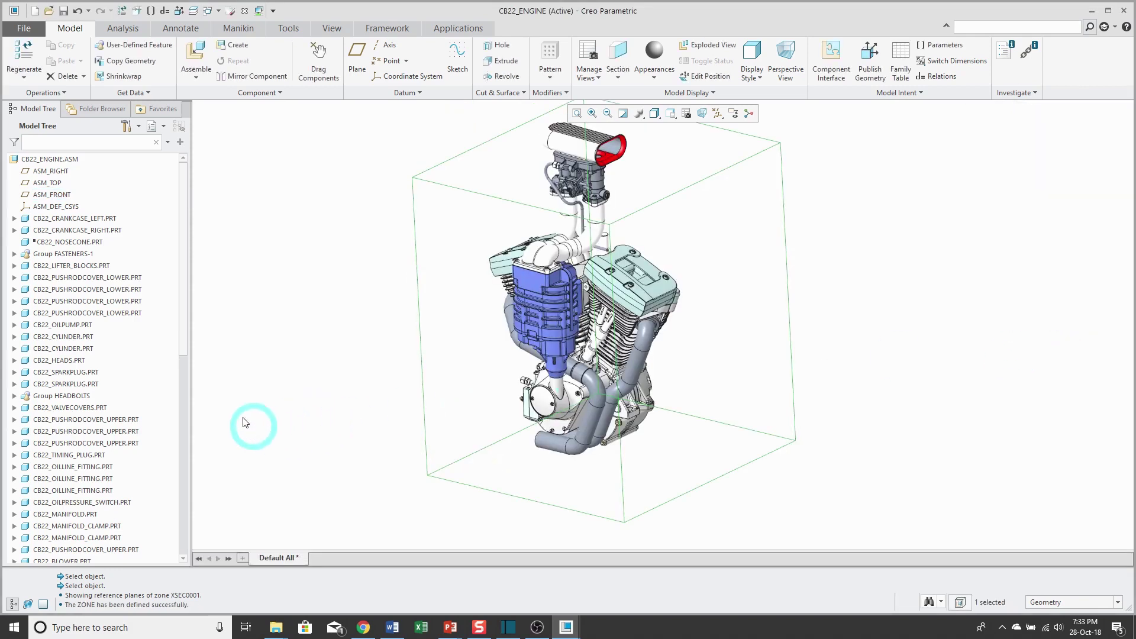
drag(187, 317, 195, 521)
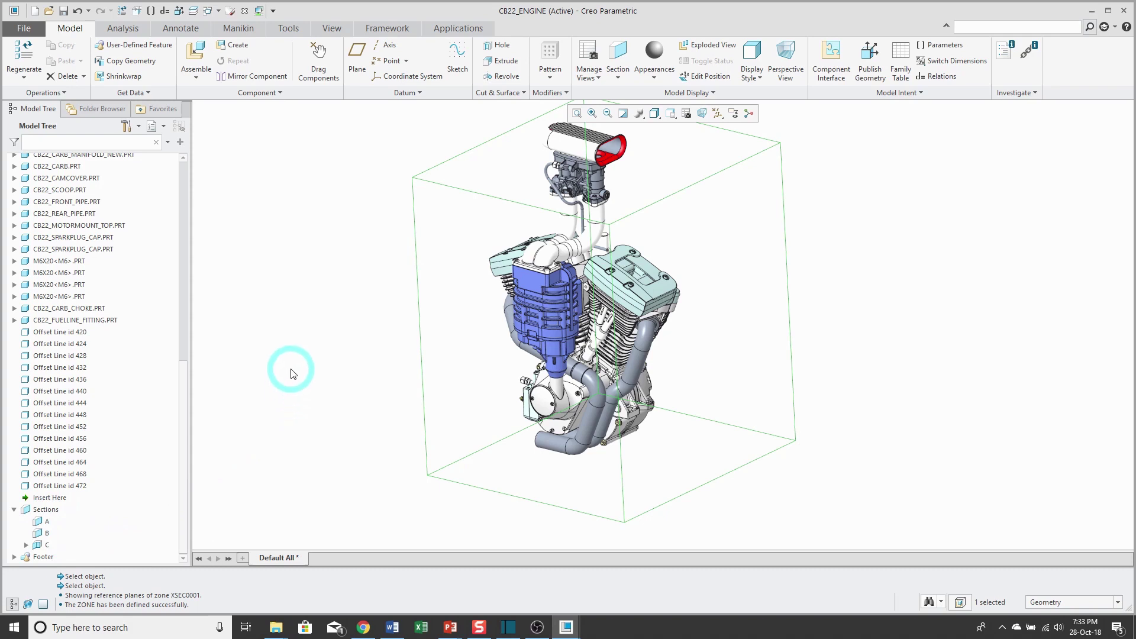
- Rename the zone section Xsec0001 to D and finish managing the views
click(588, 55)
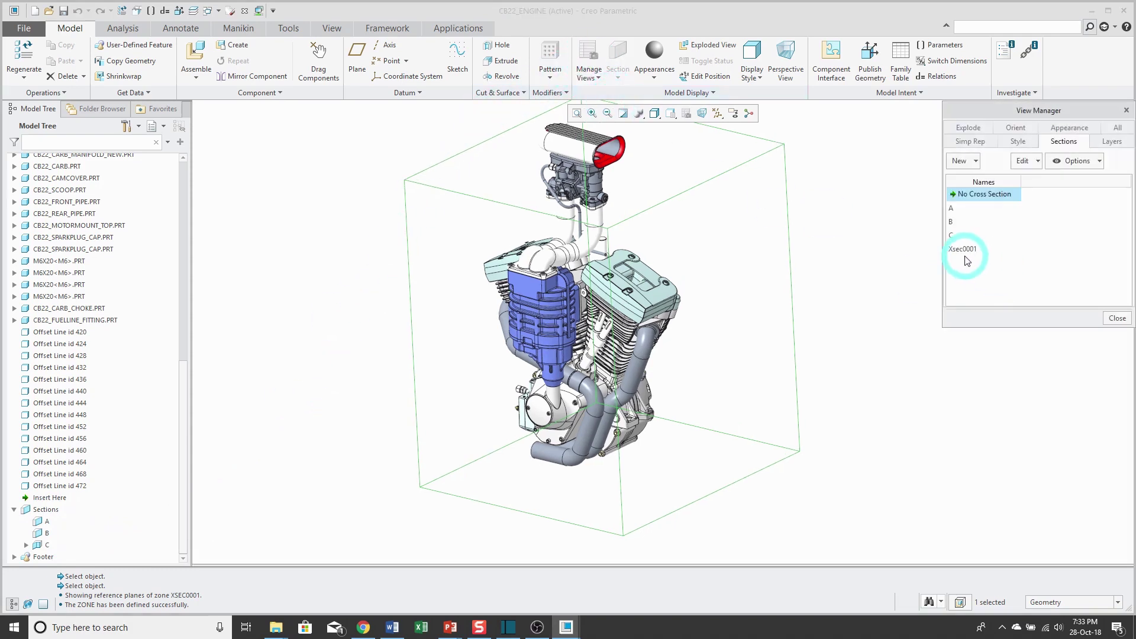
right_click(975, 252)
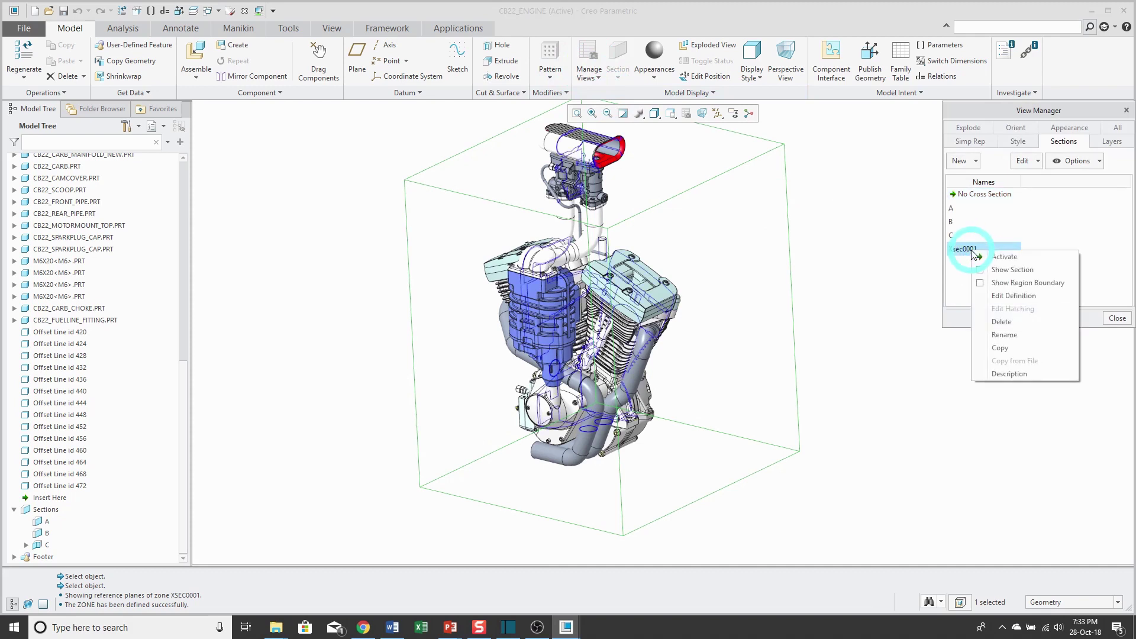
click(1004, 335)
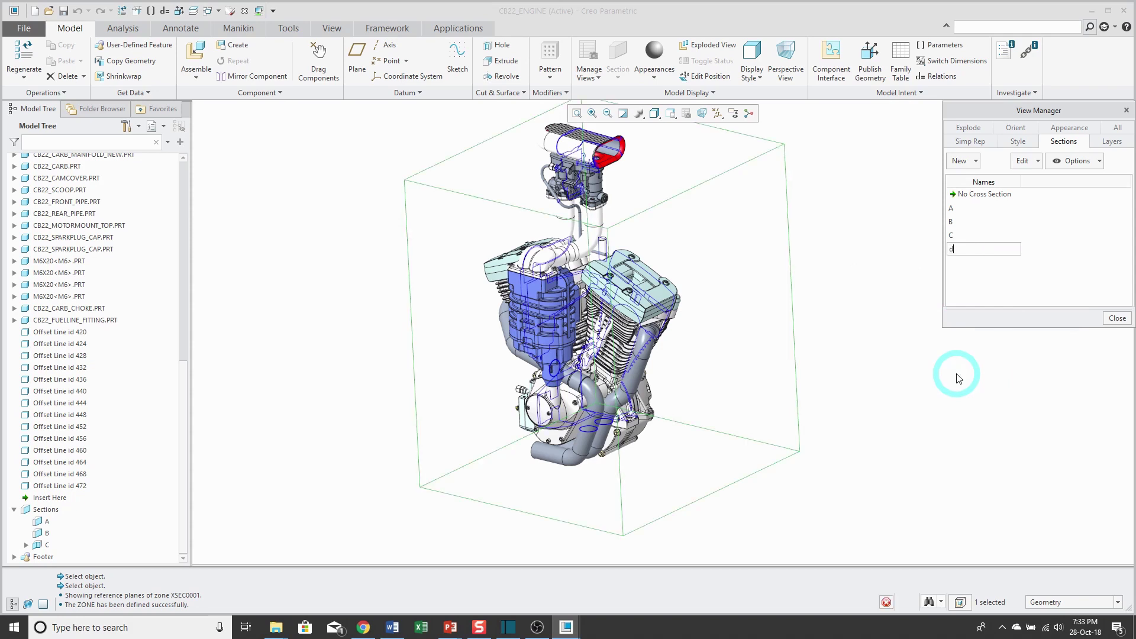
key(Return)
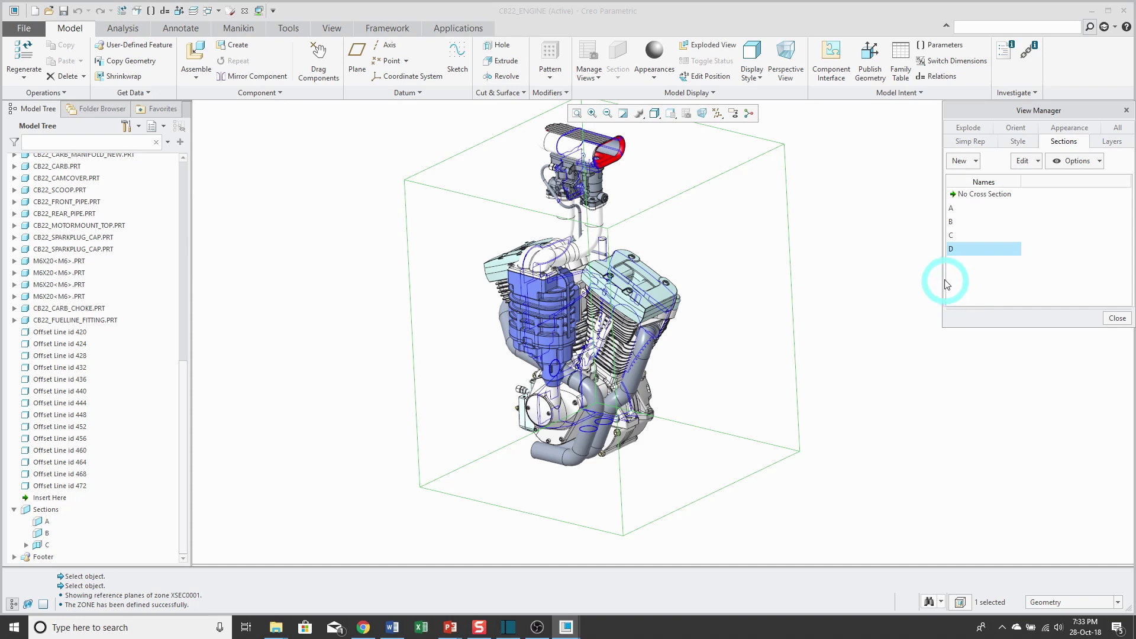
click(1085, 305)
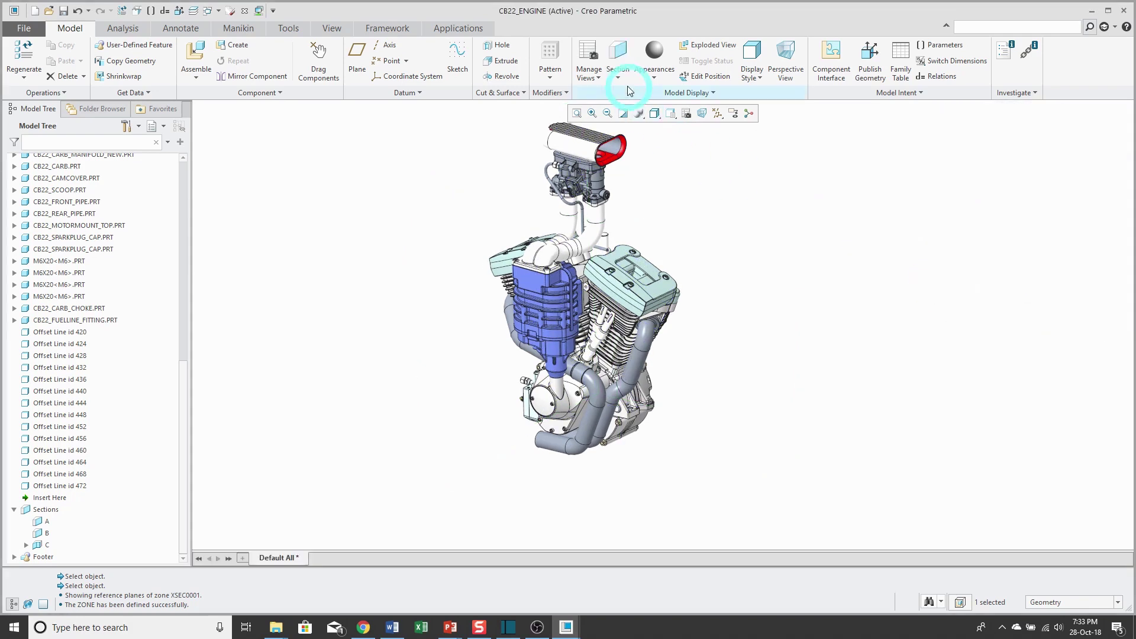
click(618, 75)
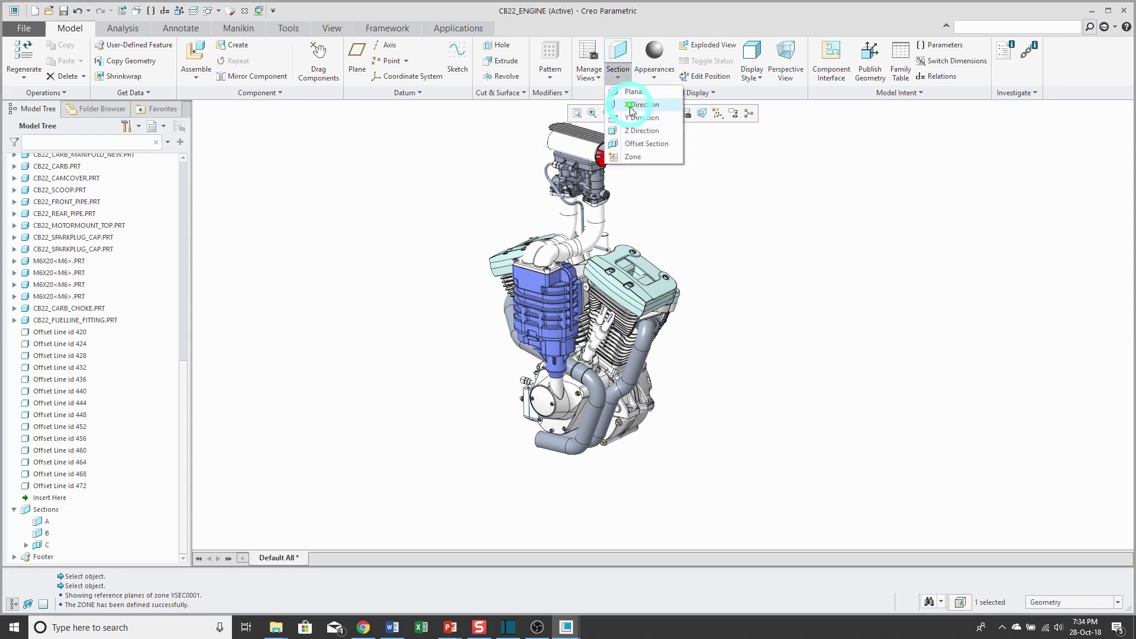
click(794, 259)
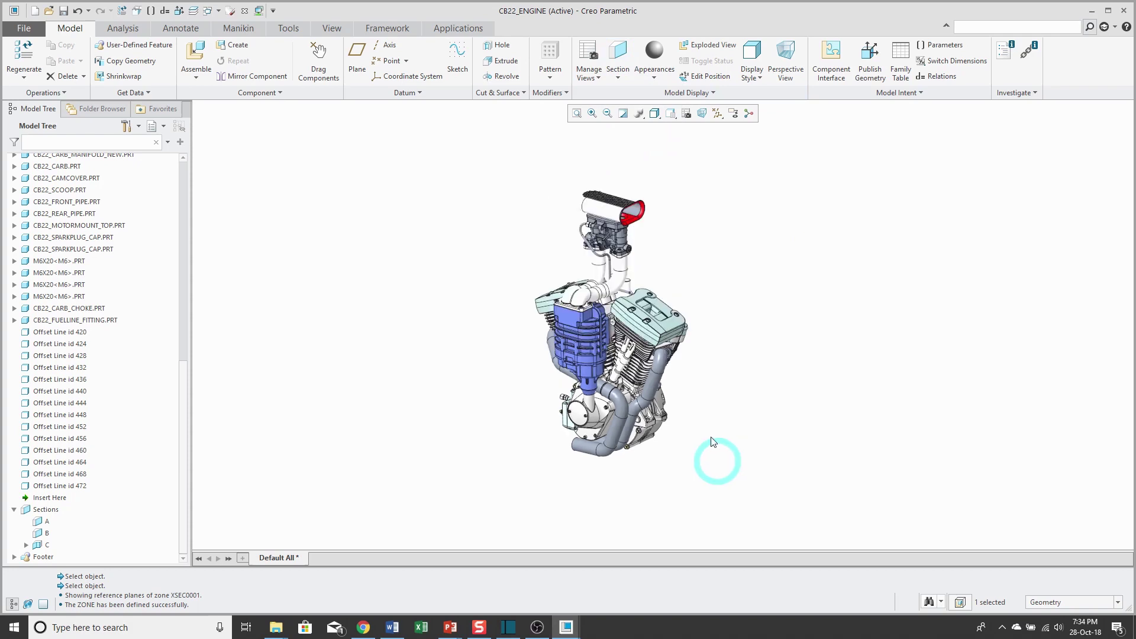